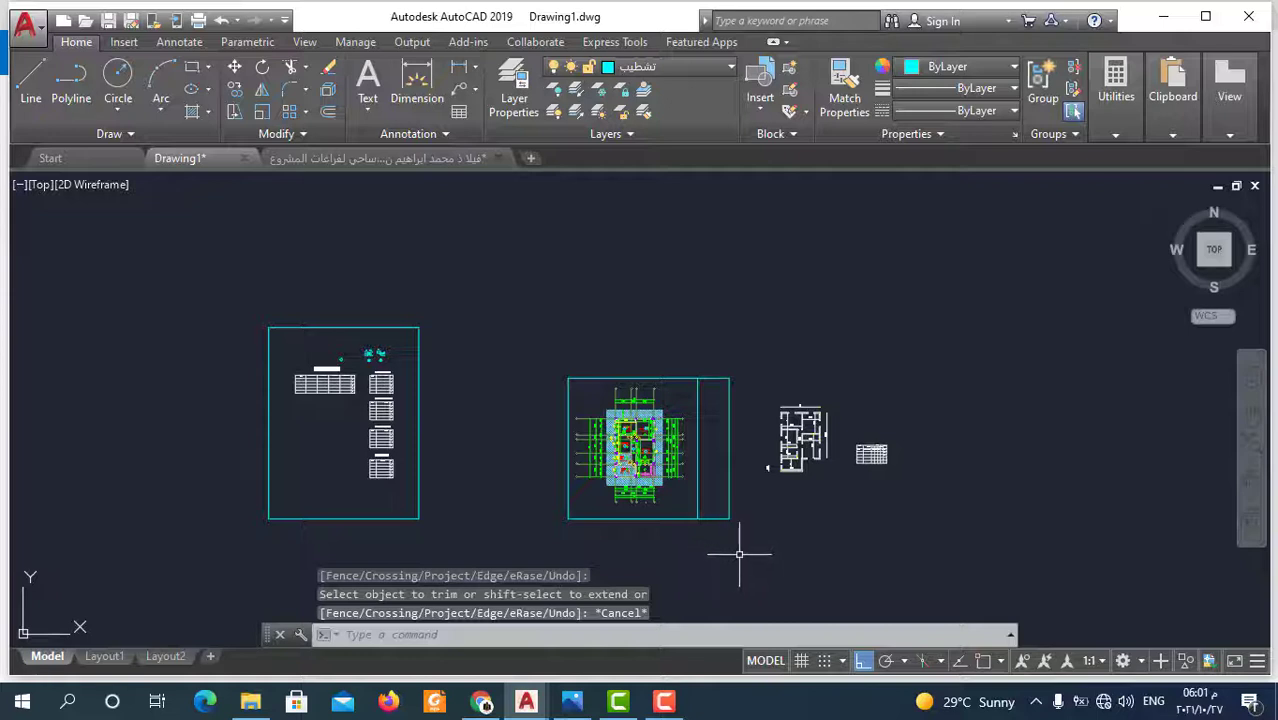
- Pan and zoom around the floor plan to reposition the drawing in view
{"action": "scroll", "coordinate": [676, 514], "scroll_direction": "up", "scroll_amount": 2}
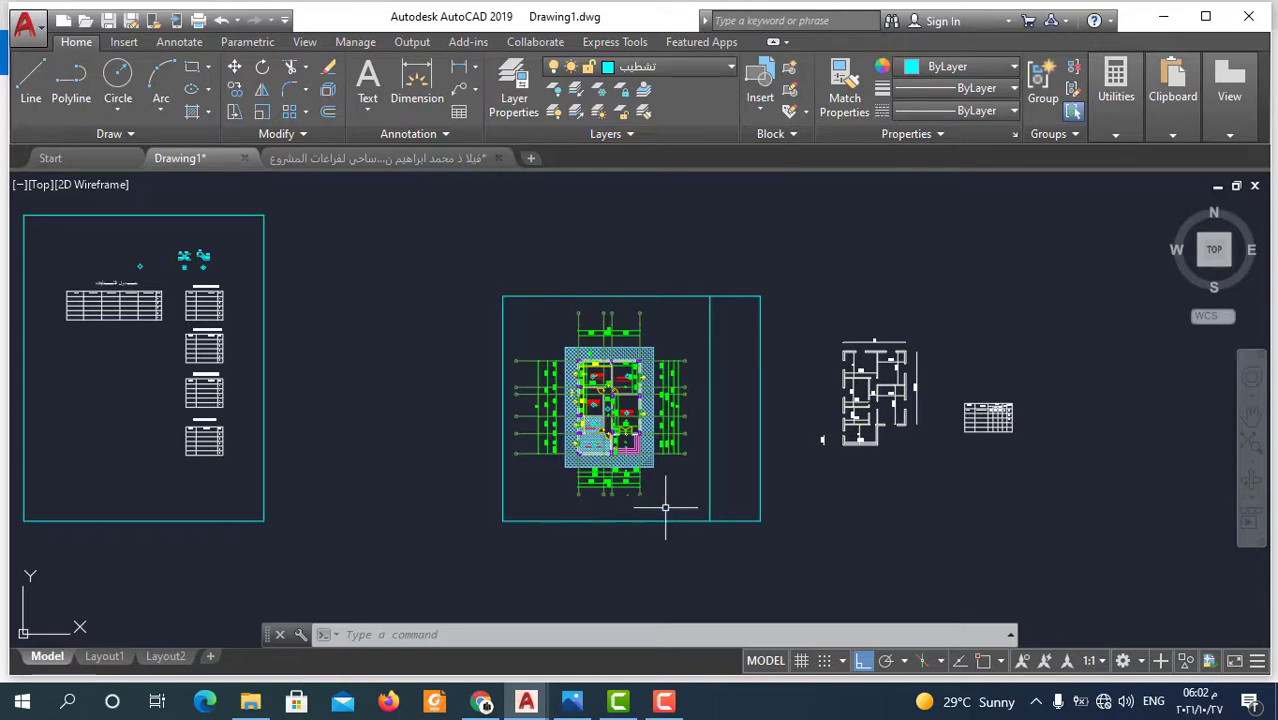
{"action": "scroll", "coordinate": [541, 341], "scroll_direction": "up", "scroll_amount": 2}
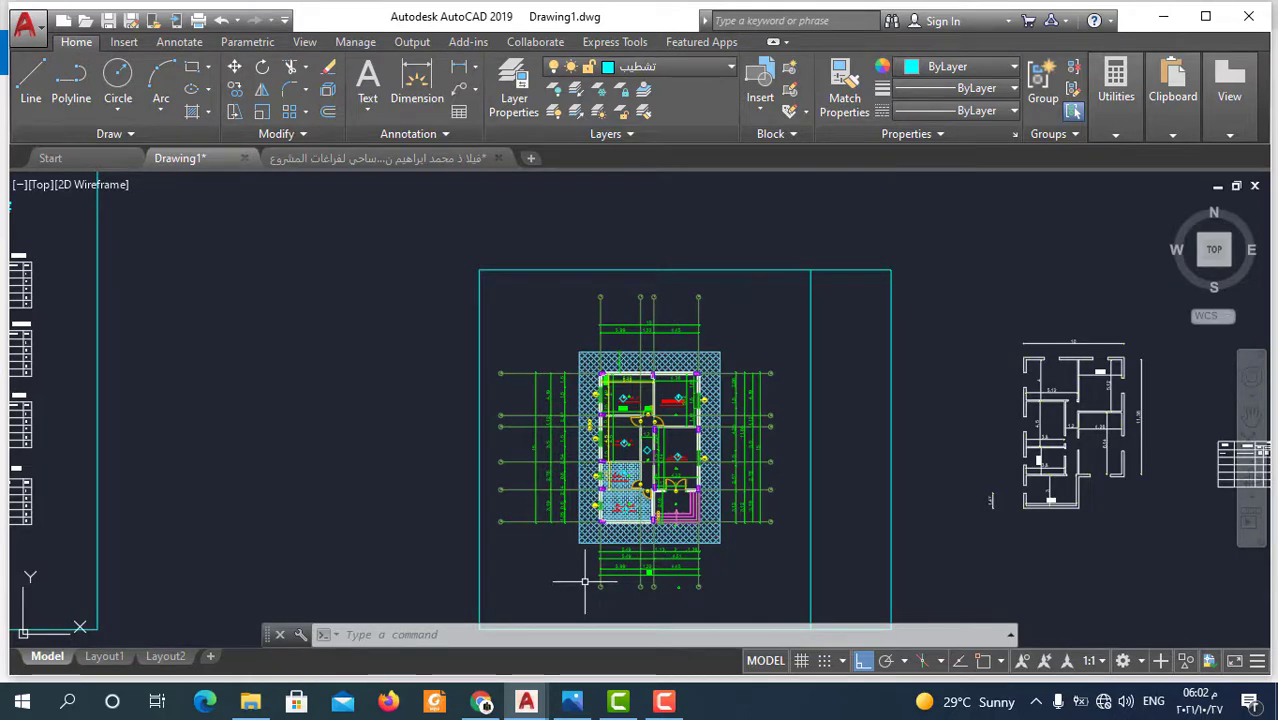
{"action": "scroll", "coordinate": [708, 390], "scroll_direction": "down", "scroll_amount": 2}
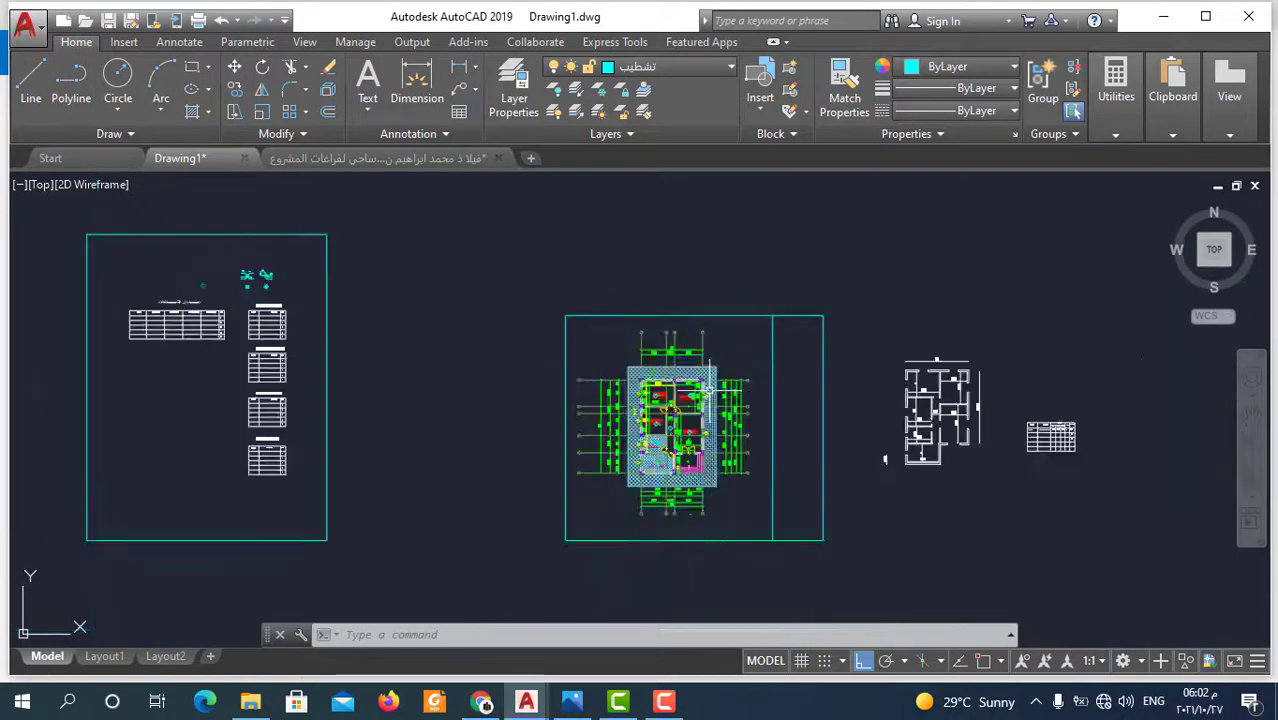
{"action": "scroll", "coordinate": [735, 462], "scroll_direction": "up", "scroll_amount": 2}
{"action": "left_click", "coordinate": [770, 256]}
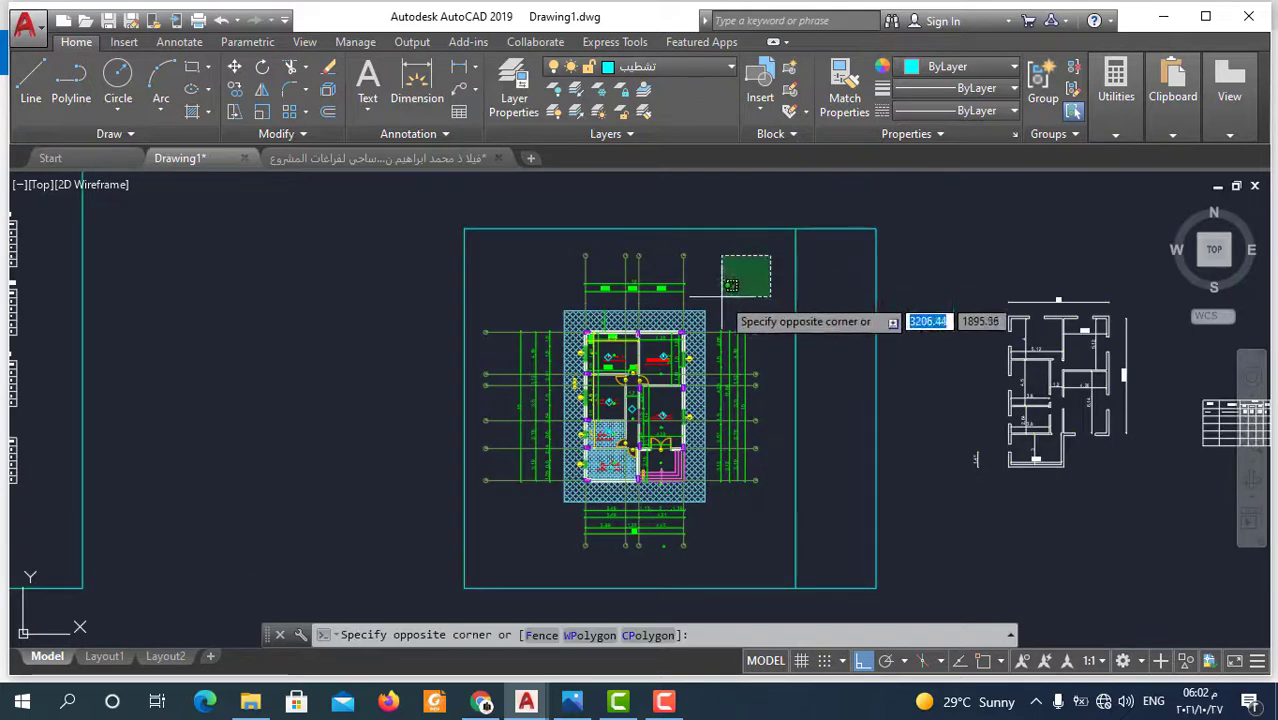
{"action": "scroll", "coordinate": [713, 367], "scroll_direction": "down", "scroll_amount": 2}
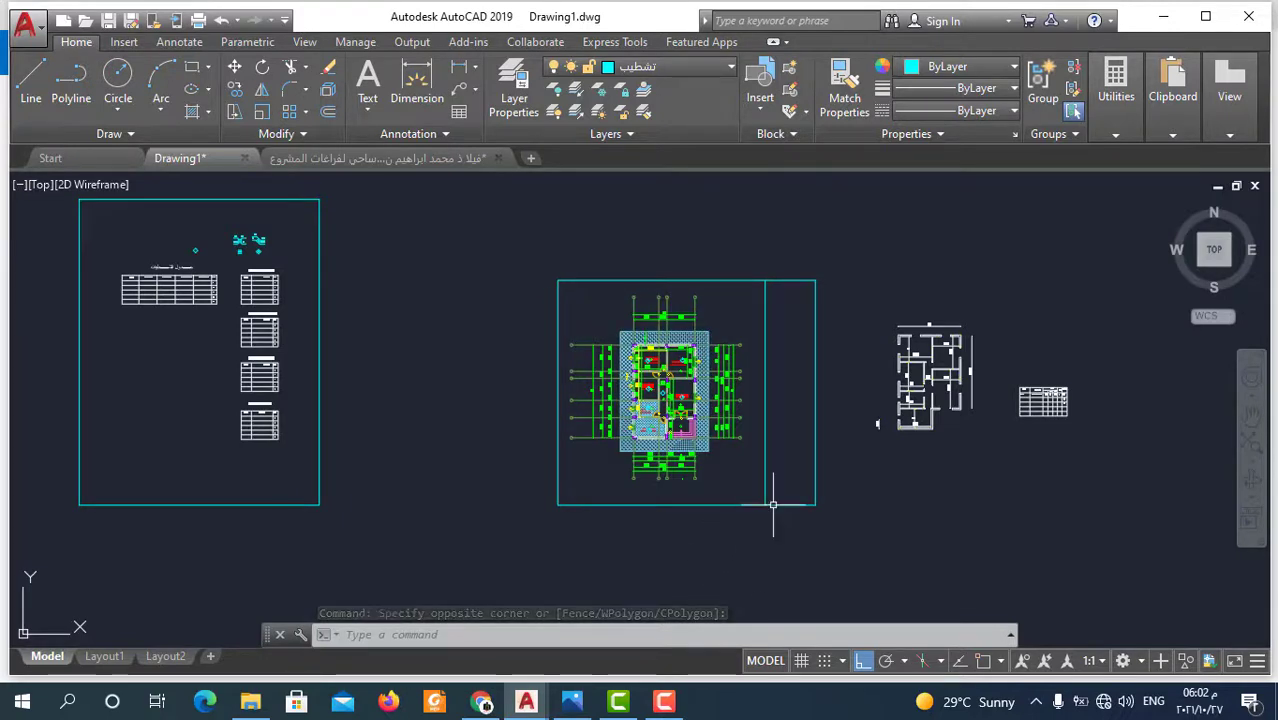
{"action": "scroll", "coordinate": [778, 416], "scroll_direction": "up", "scroll_amount": 2}
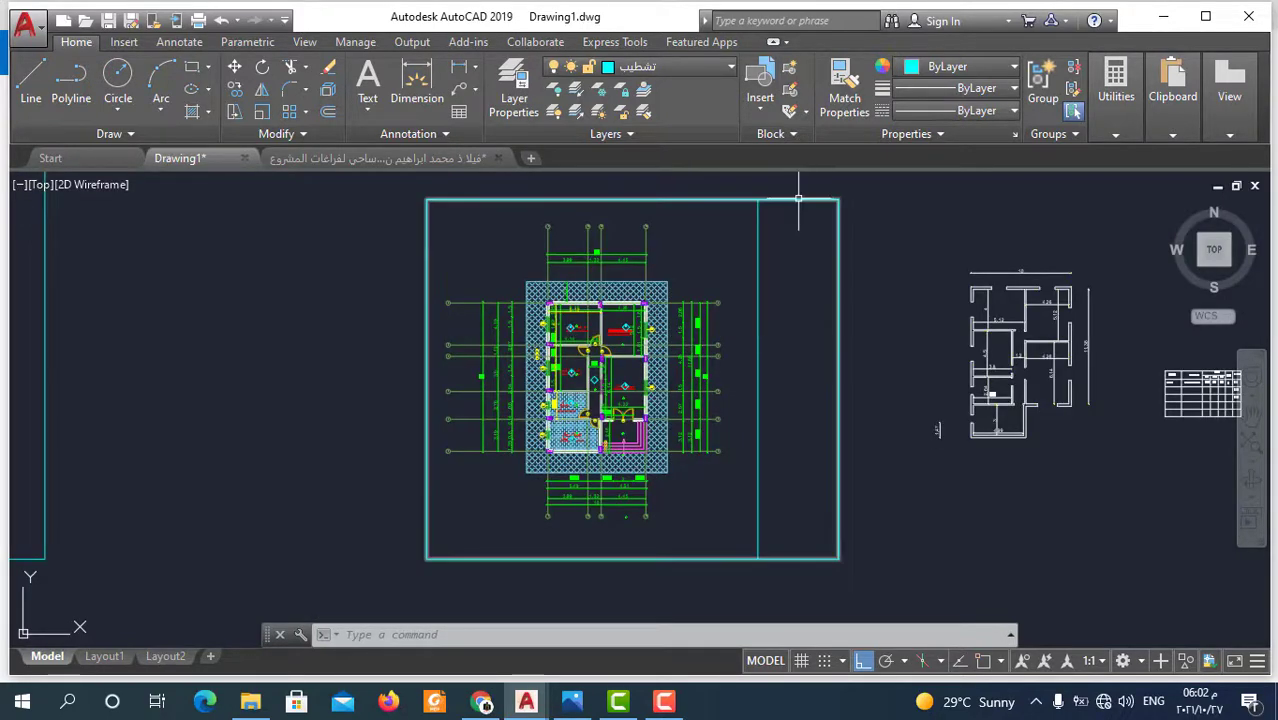
{"action": "scroll", "coordinate": [795, 505], "scroll_direction": "down", "scroll_amount": 4}
{"action": "scroll", "coordinate": [805, 490], "scroll_direction": "up", "scroll_amount": 2}
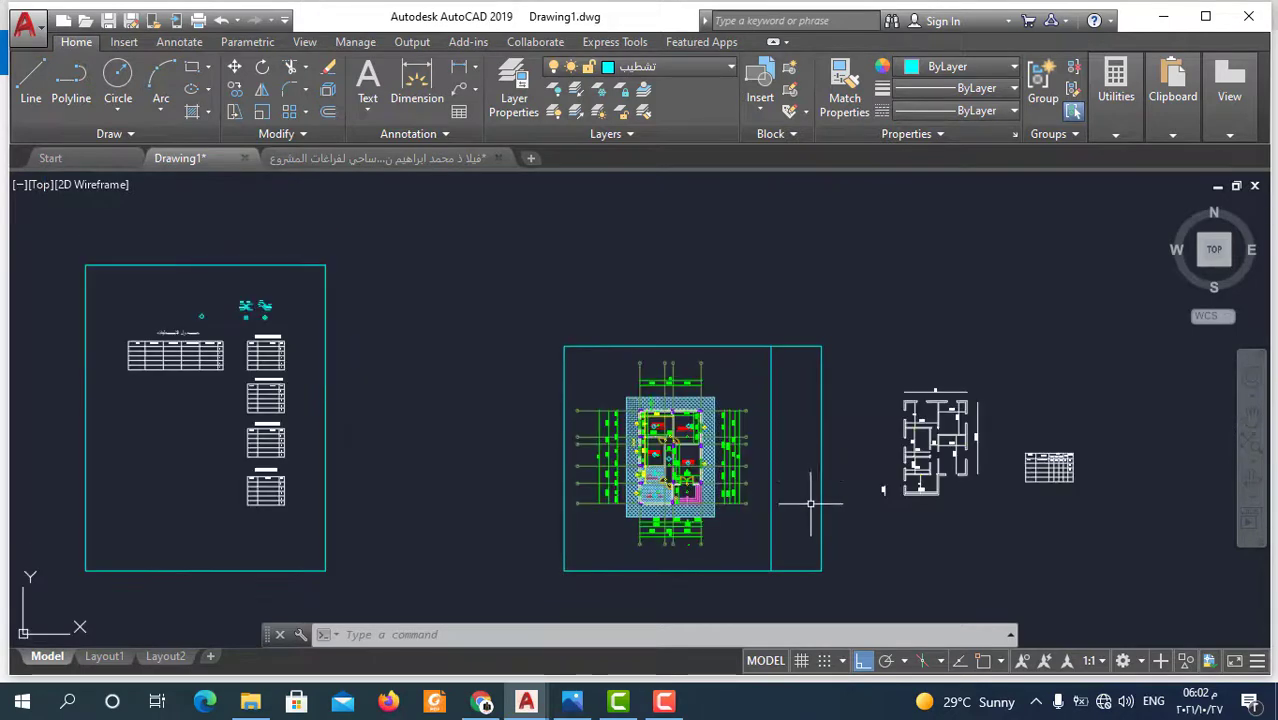
{"action": "scroll", "coordinate": [810, 503], "scroll_direction": "up", "scroll_amount": 2}
{"action": "middle_click_drag", "start_coordinate": [790, 559], "coordinate": [784, 499]}
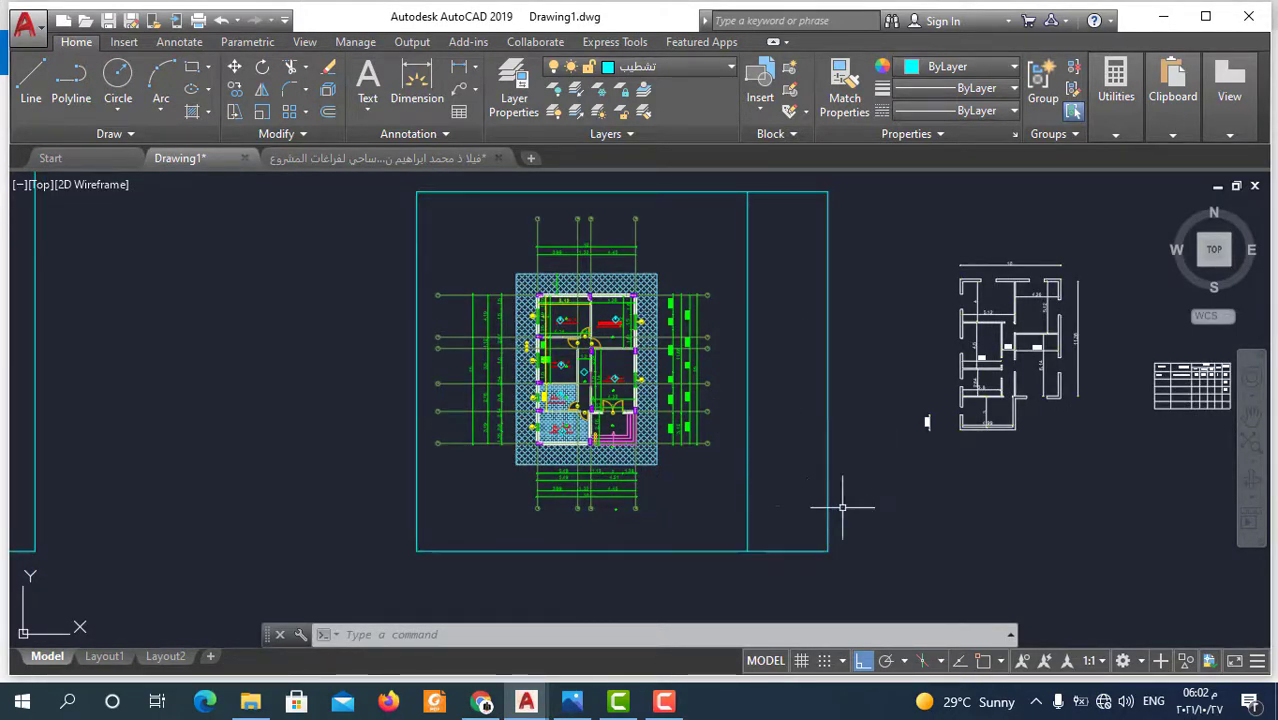
{"action": "scroll", "coordinate": [807, 531], "scroll_direction": "down", "scroll_amount": 2}
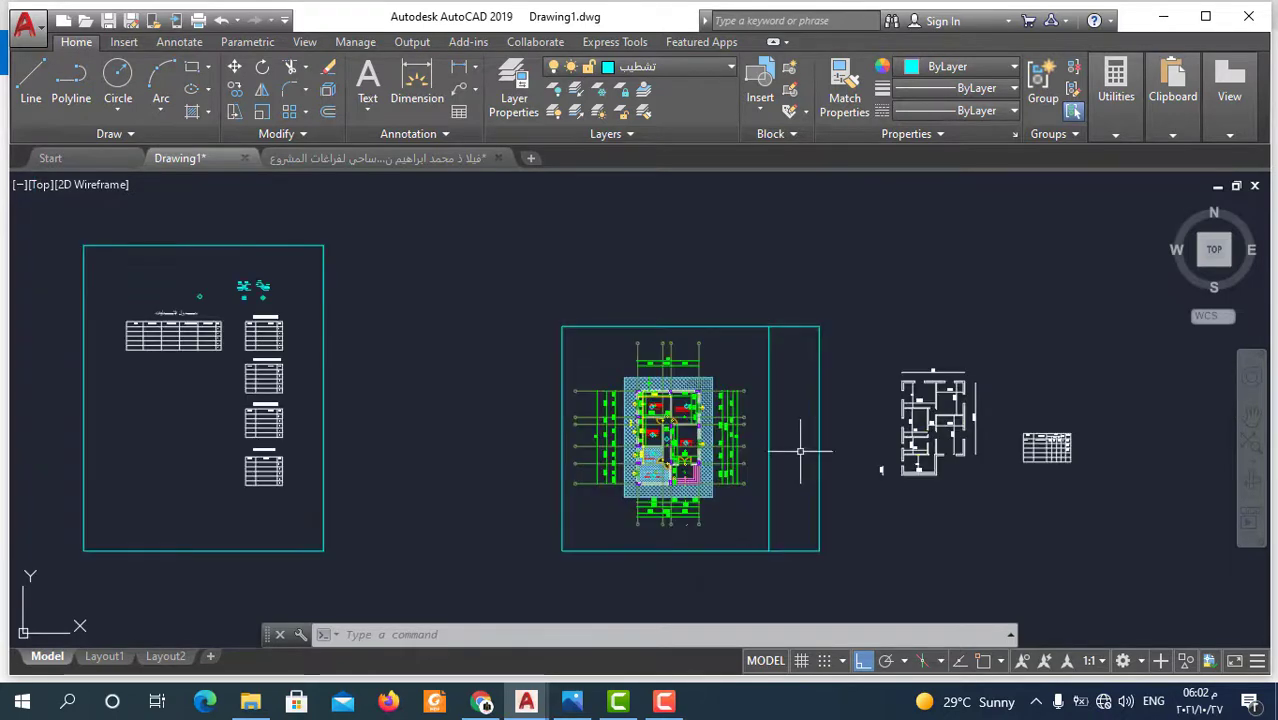
{"action": "scroll", "coordinate": [800, 371], "scroll_direction": "up", "scroll_amount": 2}
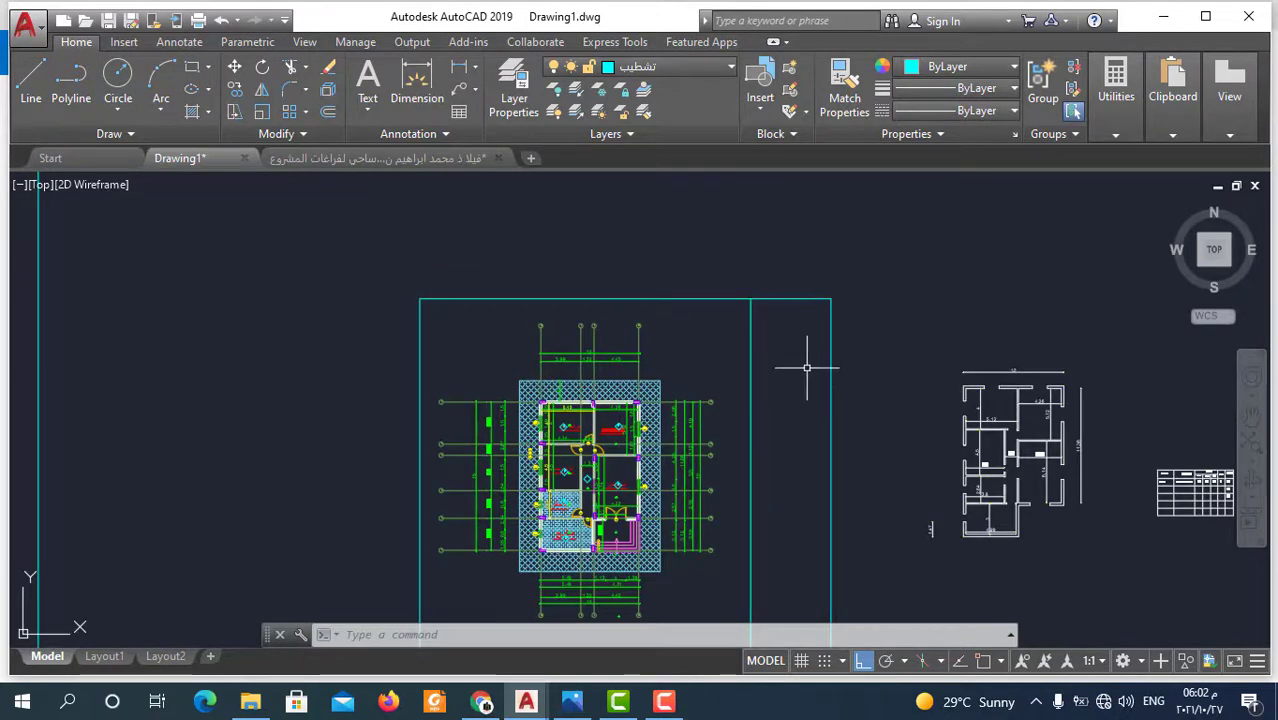
{"action": "scroll", "coordinate": [791, 321], "scroll_direction": "down", "scroll_amount": 2}
{"action": "scroll", "coordinate": [789, 356], "scroll_direction": "up", "scroll_amount": 2}
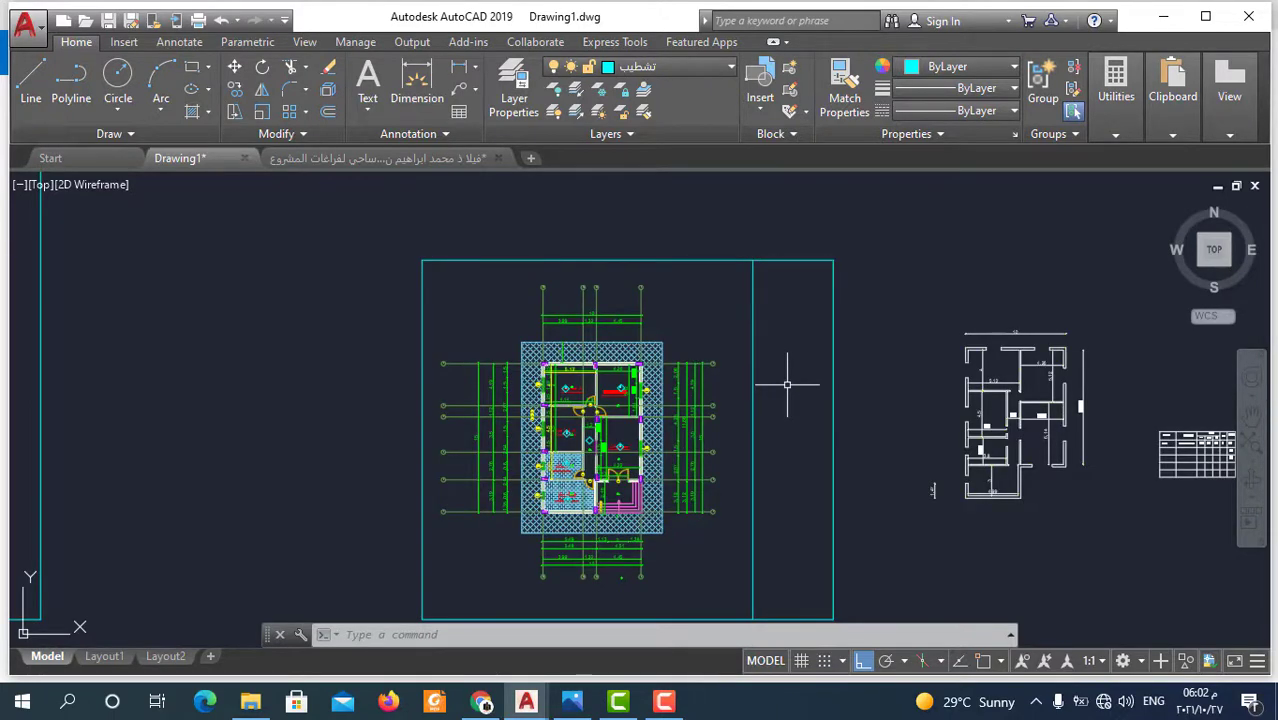
{"action": "scroll", "coordinate": [787, 384], "scroll_direction": "down", "scroll_amount": 2}
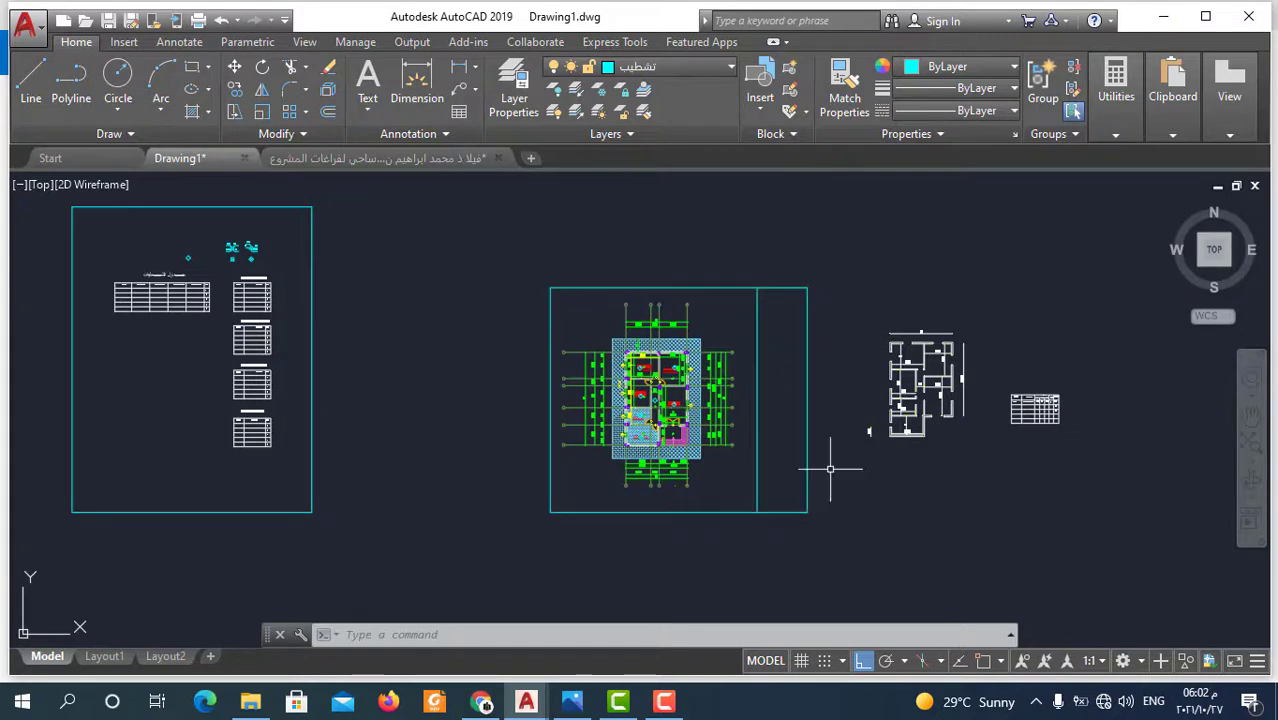
{"action": "left_click", "coordinate": [587, 510]}
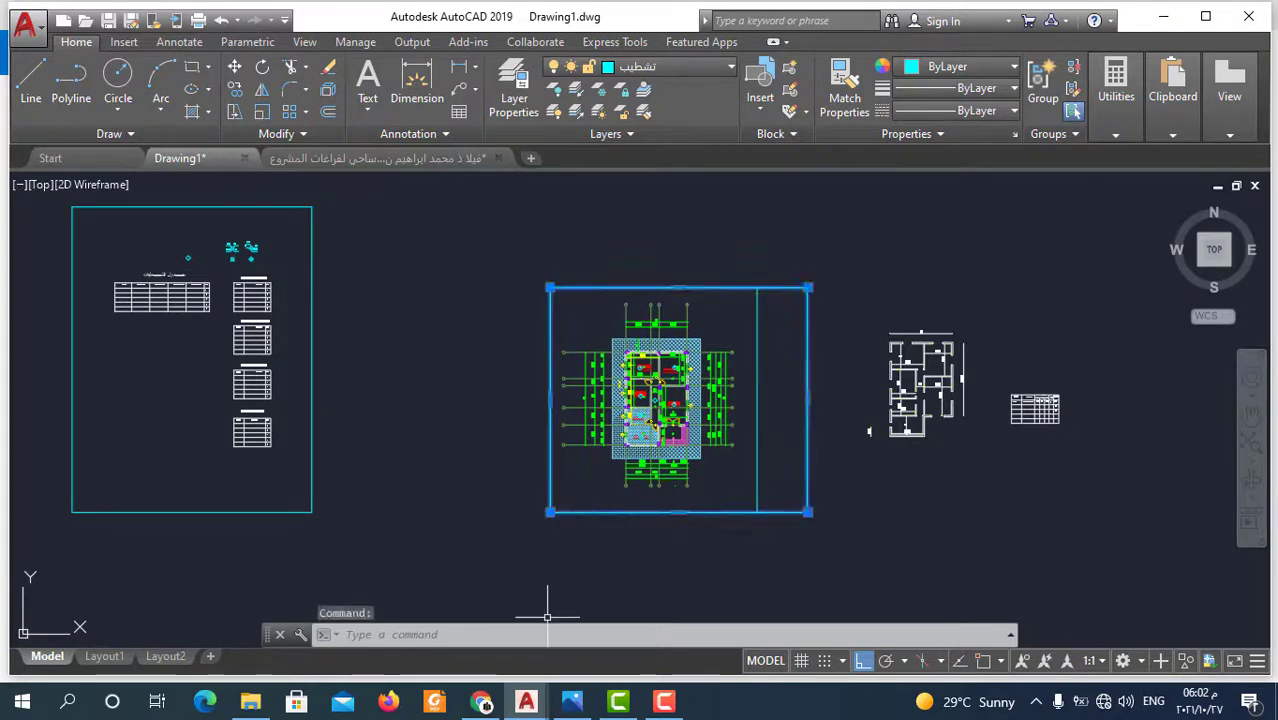
{"action": "key", "text": "Escape"}
{"action": "scroll", "coordinate": [830, 428], "scroll_direction": "up", "scroll_amount": 2}
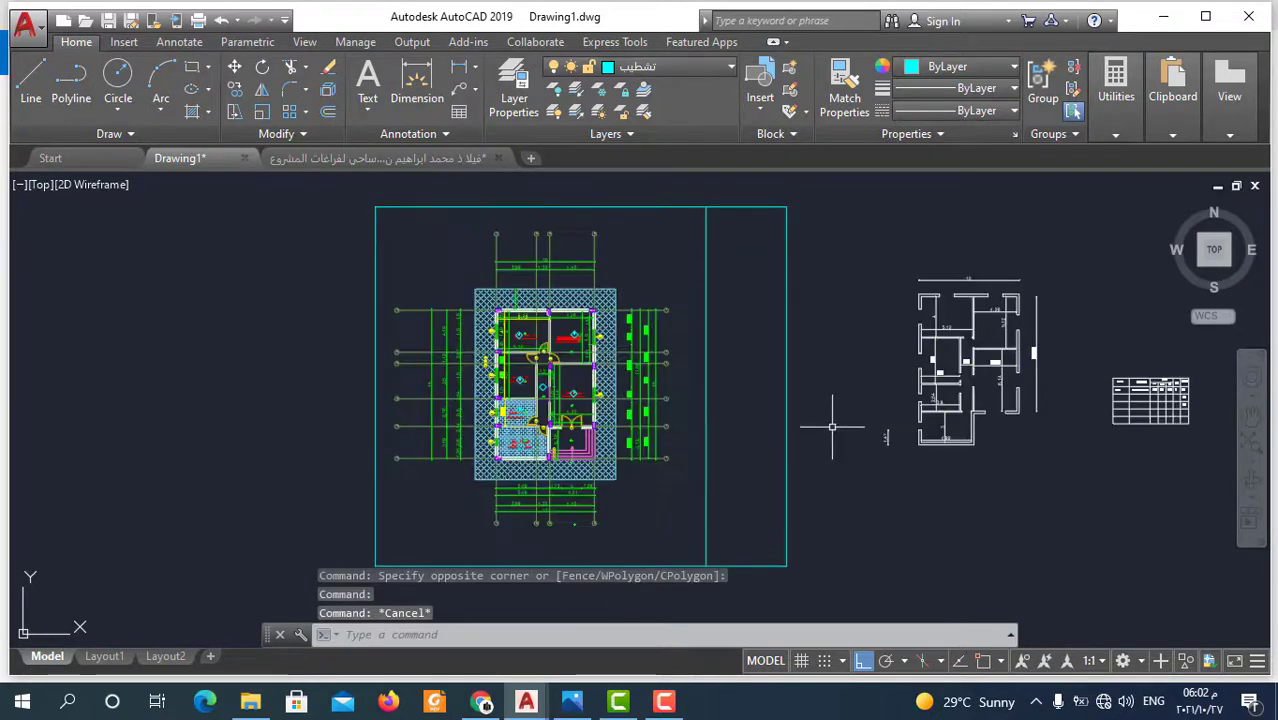
{"action": "scroll", "coordinate": [736, 437], "scroll_direction": "down", "scroll_amount": 2}
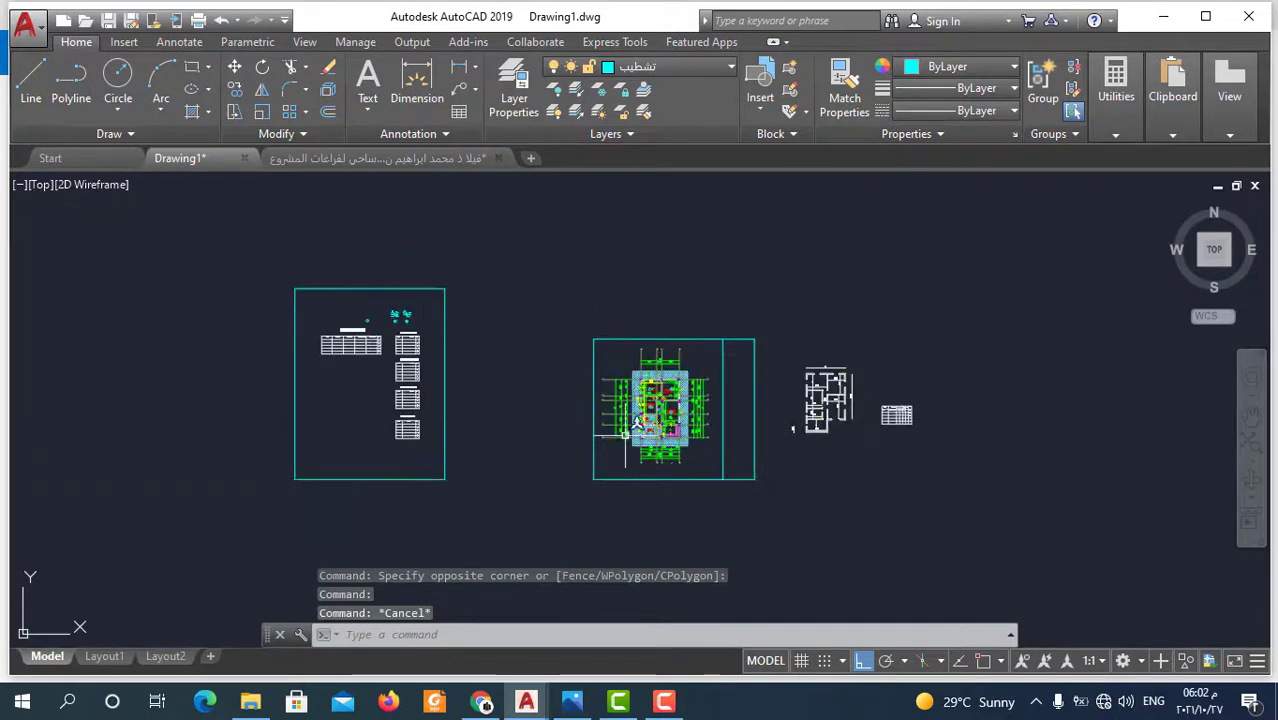
{"action": "middle_click_drag", "start_coordinate": [600, 430], "coordinate": [680, 430]}
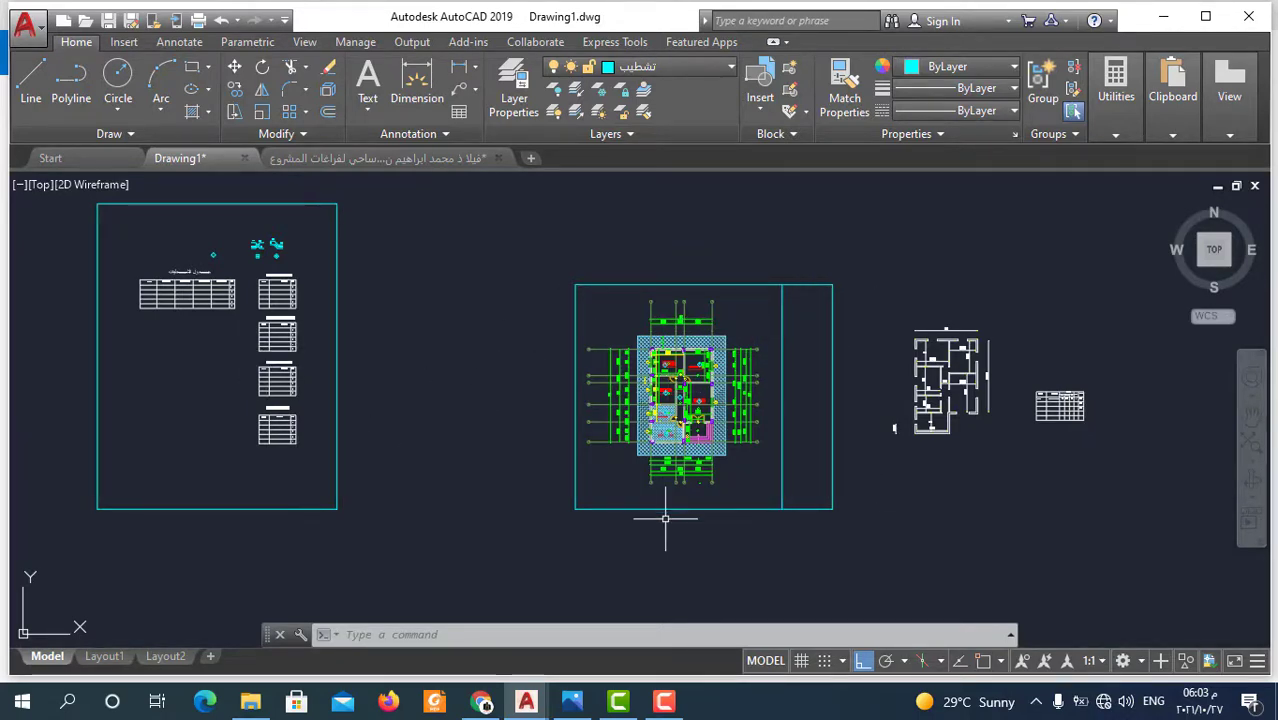
{"action": "scroll", "coordinate": [750, 450], "scroll_direction": "up", "scroll_amount": 1}
{"action": "scroll", "coordinate": [780, 420], "scroll_direction": "down", "scroll_amount": 3}
{"action": "scroll", "coordinate": [760, 400], "scroll_direction": "up", "scroll_amount": 3}
{"action": "scroll", "coordinate": [765, 485], "scroll_direction": "down", "scroll_amount": 3}
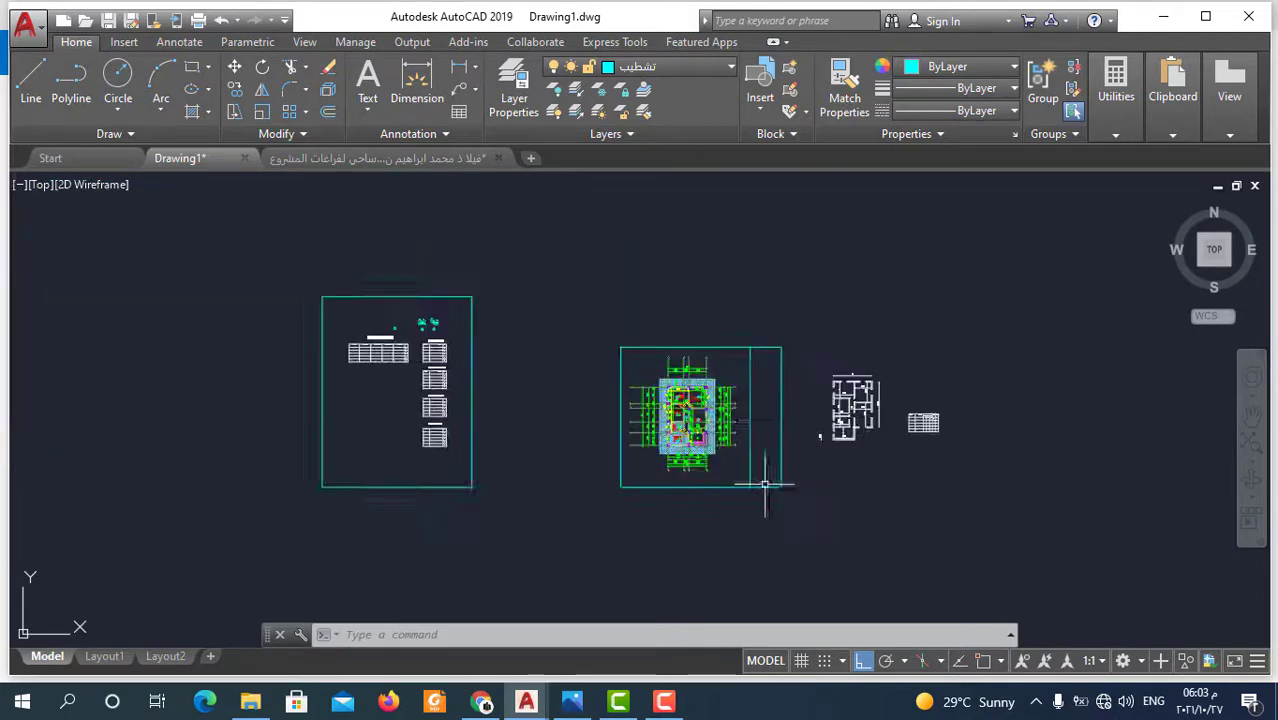
{"action": "scroll", "coordinate": [782, 398], "scroll_direction": "up", "scroll_amount": 2}
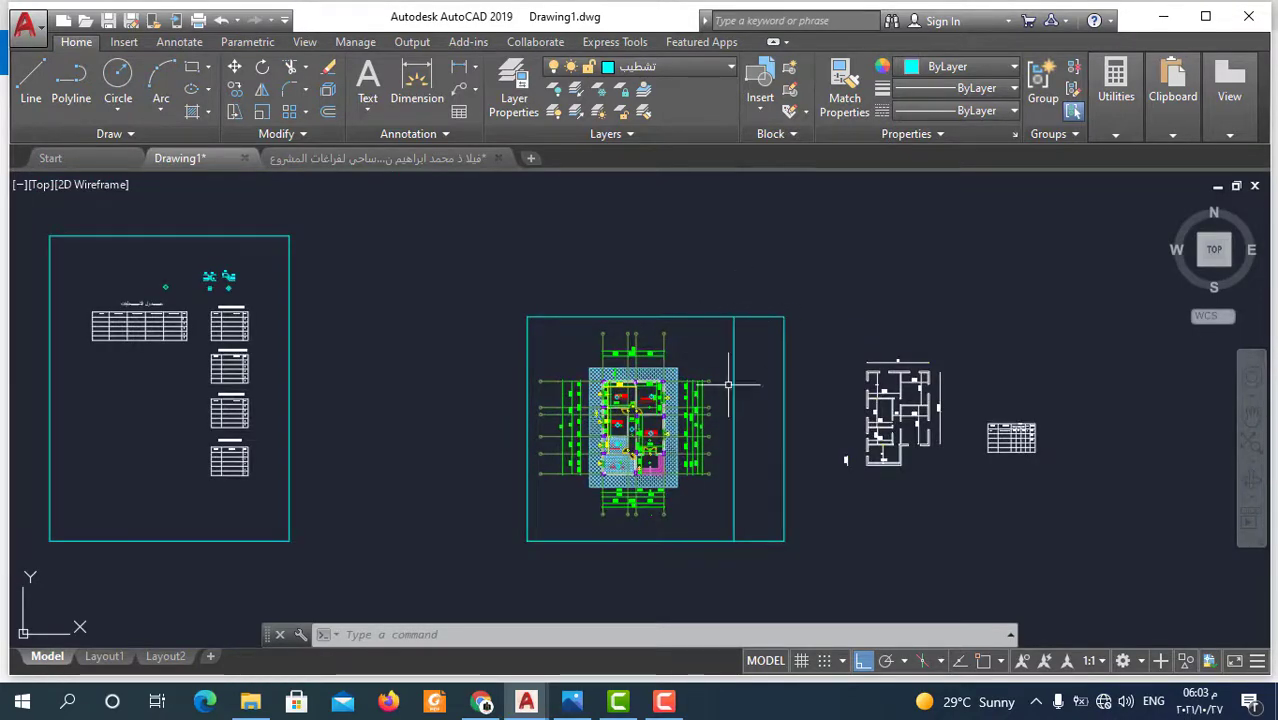
{"action": "scroll", "coordinate": [654, 490], "scroll_direction": "up", "scroll_amount": 2}
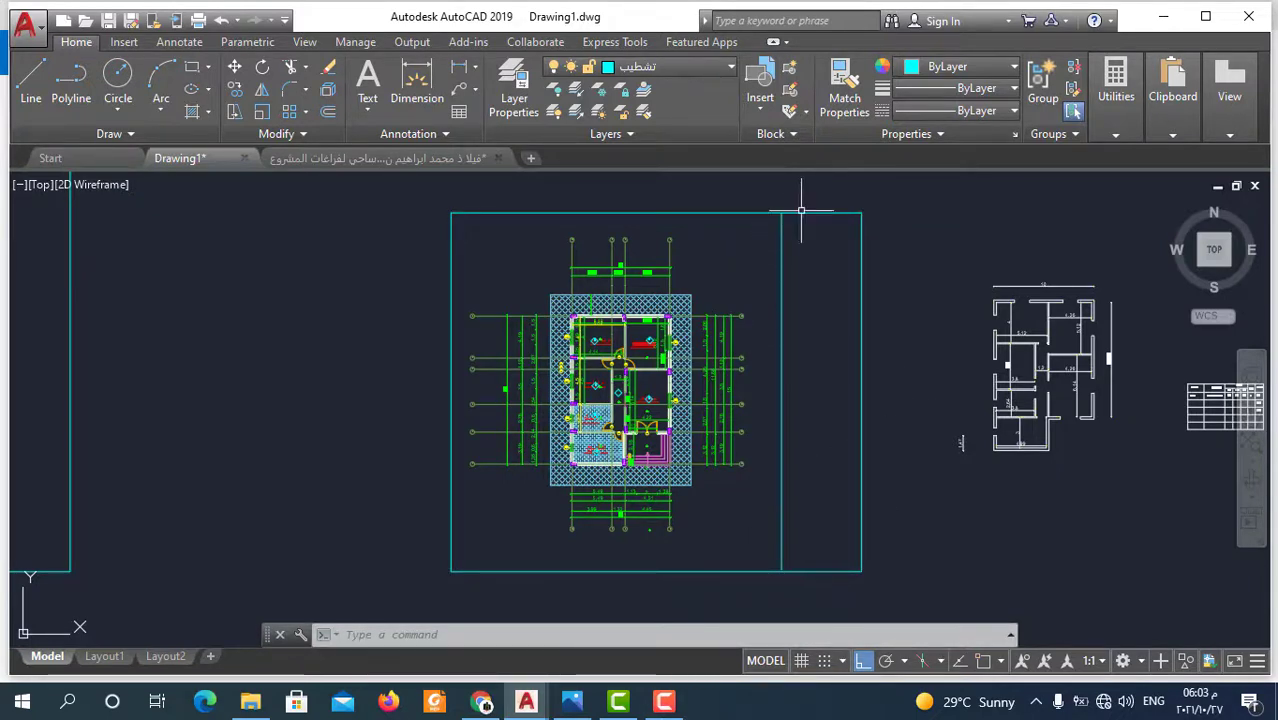
{"action": "scroll", "coordinate": [825, 516], "scroll_direction": "down", "scroll_amount": 2}
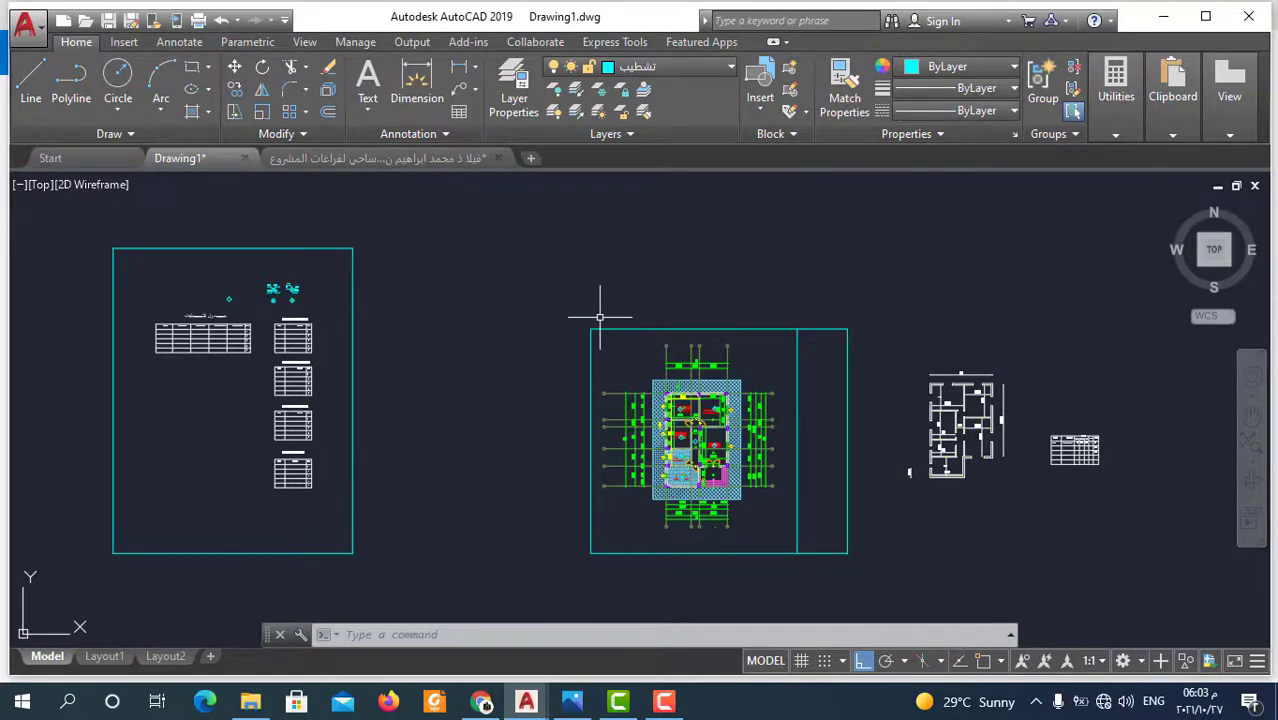
- On the villa project's layout sheet, delete the owner's name from the A101 title block
{"action": "left_click", "coordinate": [437, 159]}
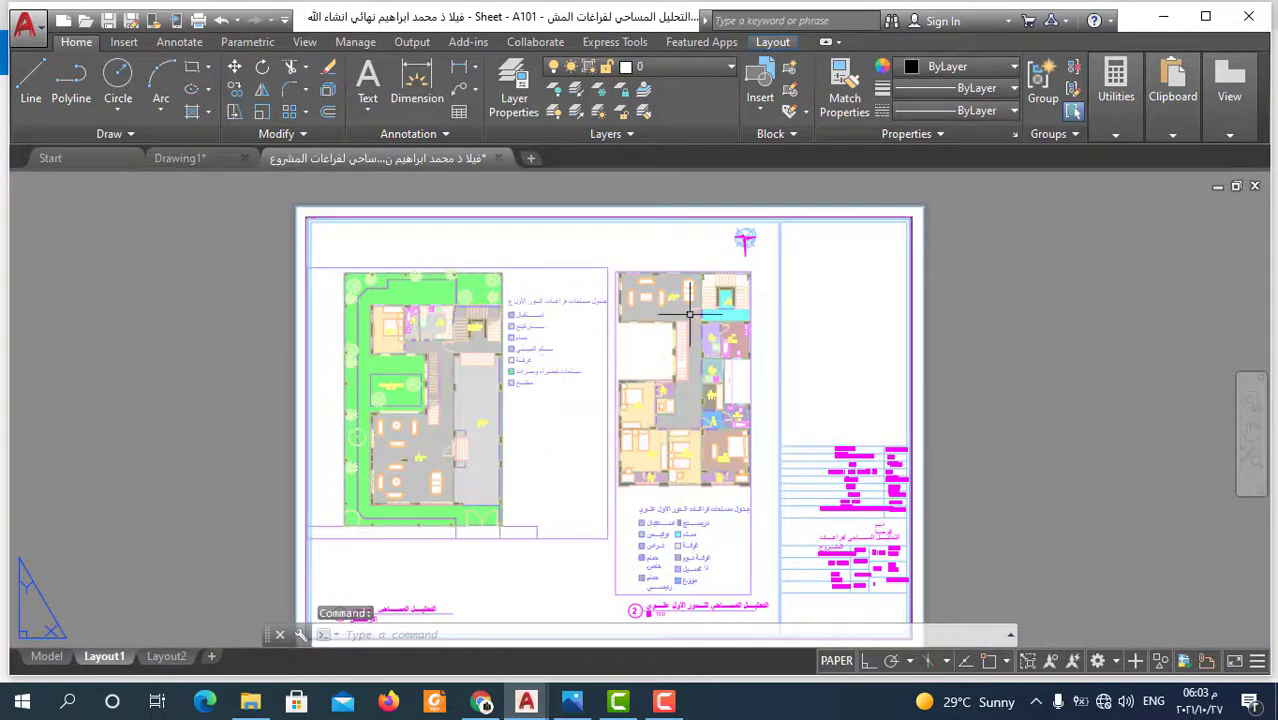
{"action": "scroll", "coordinate": [690, 314], "scroll_direction": "down", "scroll_amount": 1}
{"action": "scroll", "coordinate": [694, 404], "scroll_direction": "up", "scroll_amount": 1}
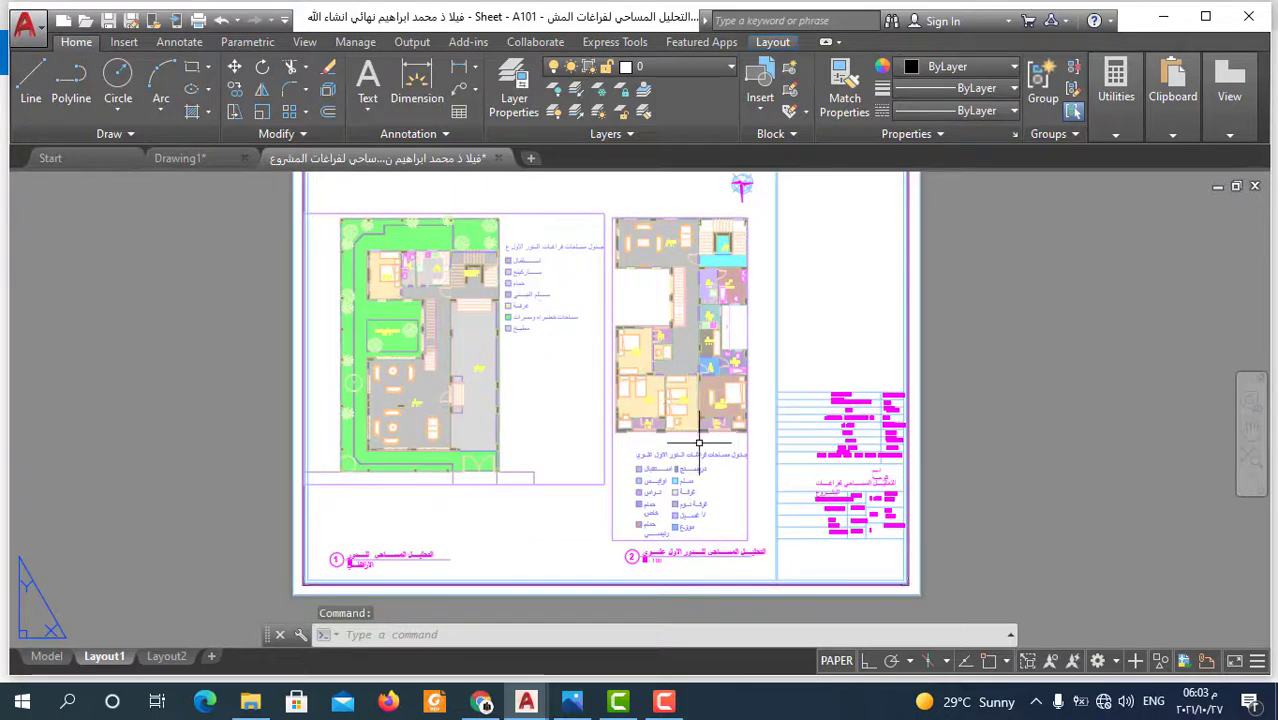
{"action": "scroll", "coordinate": [739, 573], "scroll_direction": "down", "scroll_amount": 2}
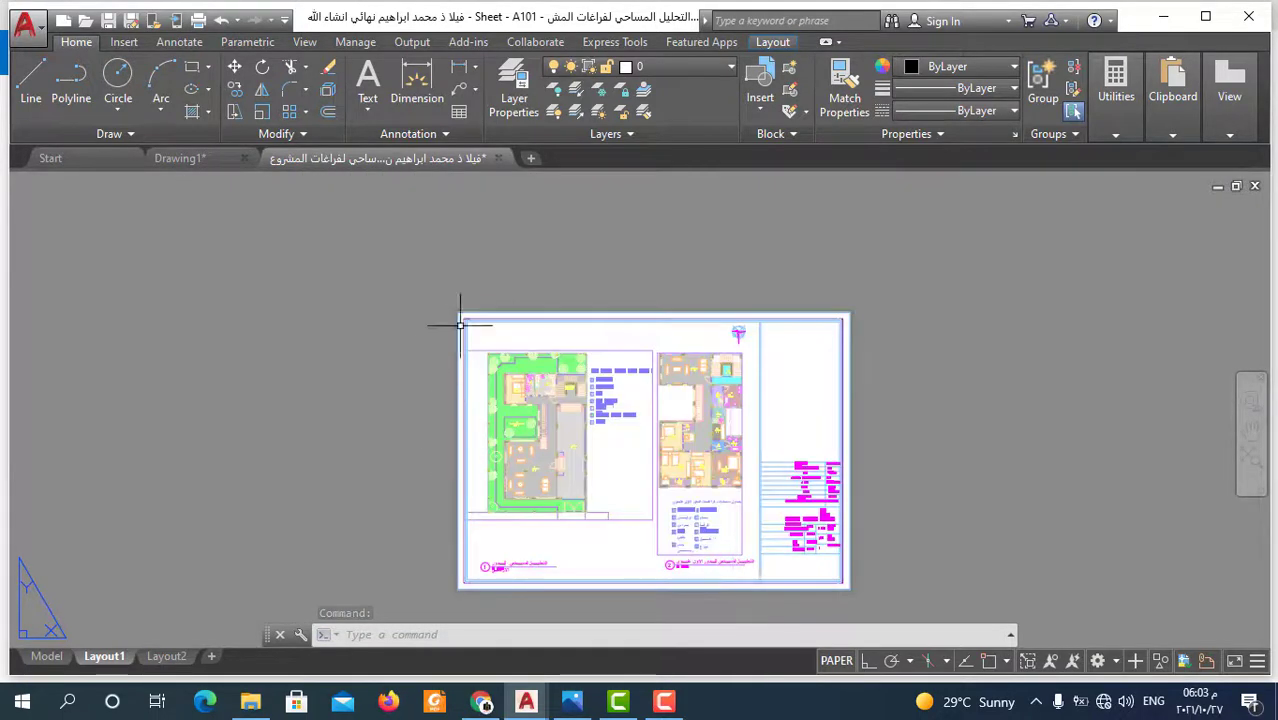
{"action": "scroll", "coordinate": [810, 605], "scroll_direction": "up", "scroll_amount": 3}
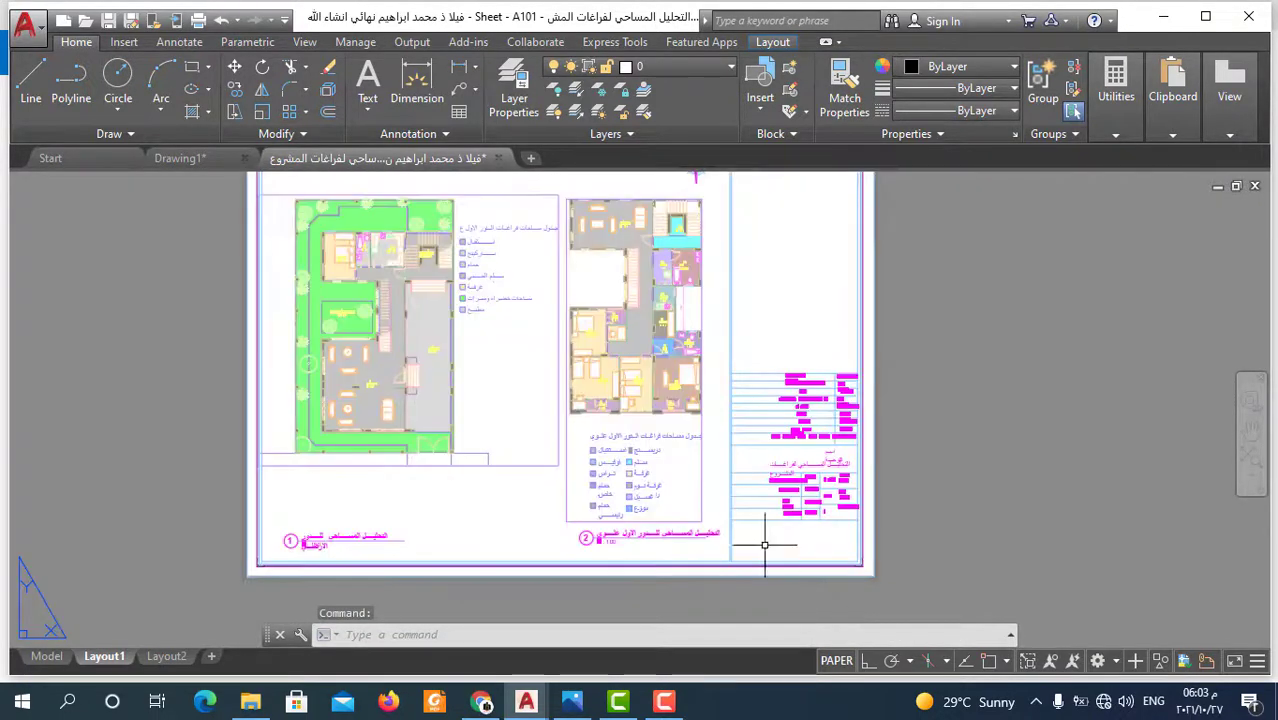
{"action": "scroll", "coordinate": [750, 525], "scroll_direction": "down", "scroll_amount": 3}
{"action": "scroll", "coordinate": [625, 390], "scroll_direction": "up", "scroll_amount": 3}
{"action": "scroll", "coordinate": [633, 391], "scroll_direction": "up", "scroll_amount": 2}
{"action": "scroll", "coordinate": [633, 391], "scroll_direction": "down", "scroll_amount": 3}
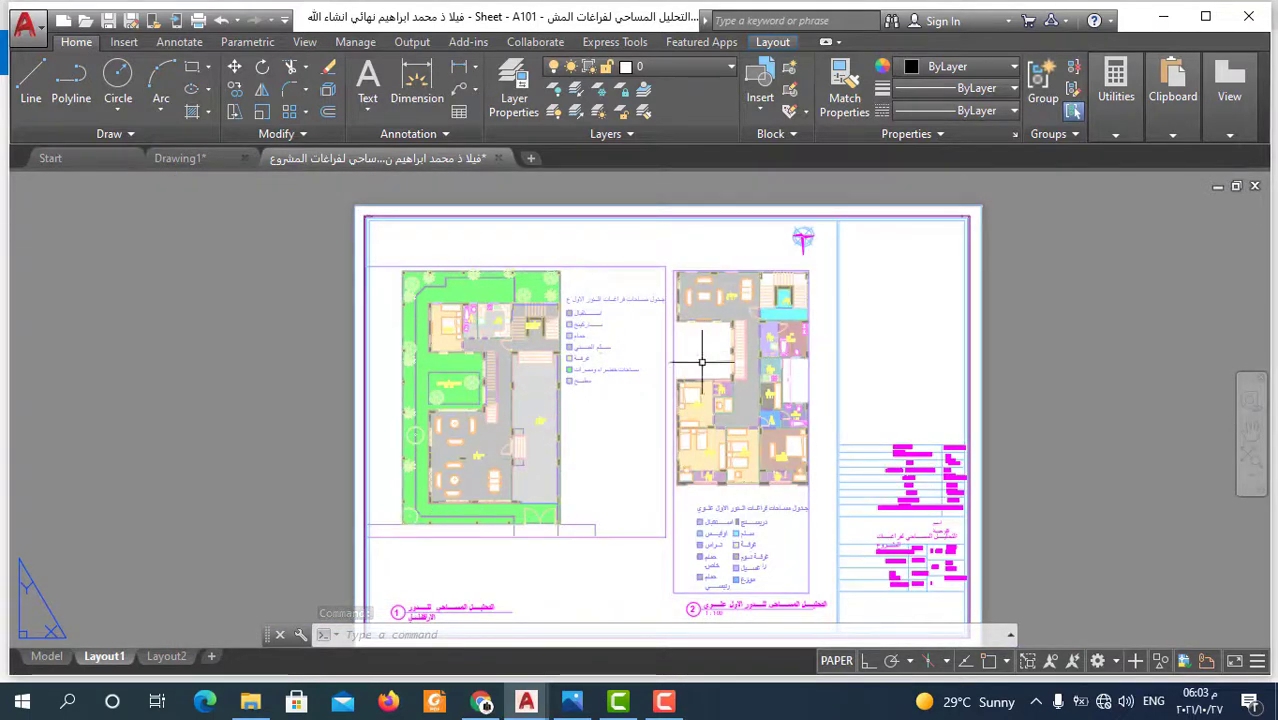
{"action": "scroll", "coordinate": [650, 375], "scroll_direction": "down", "scroll_amount": 2}
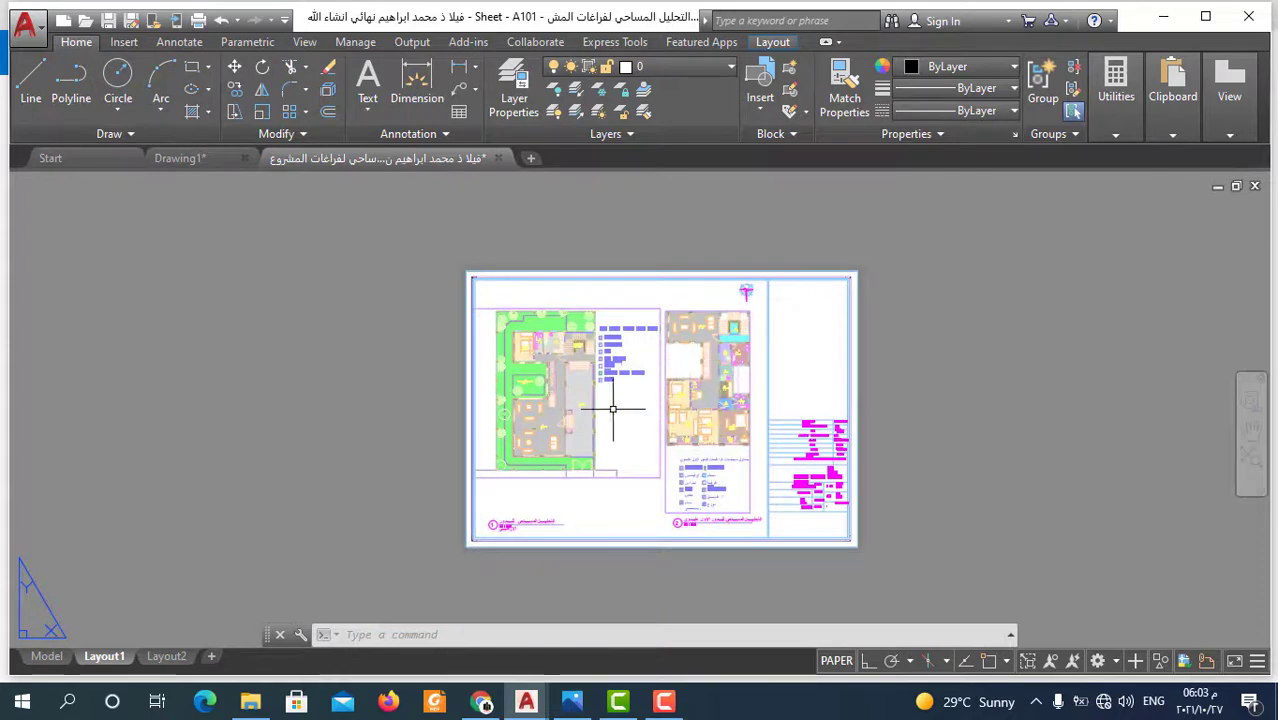
{"action": "scroll", "coordinate": [616, 410], "scroll_direction": "up", "scroll_amount": 2}
{"action": "scroll", "coordinate": [642, 370], "scroll_direction": "down", "scroll_amount": 2}
{"action": "scroll", "coordinate": [680, 357], "scroll_direction": "up", "scroll_amount": 2}
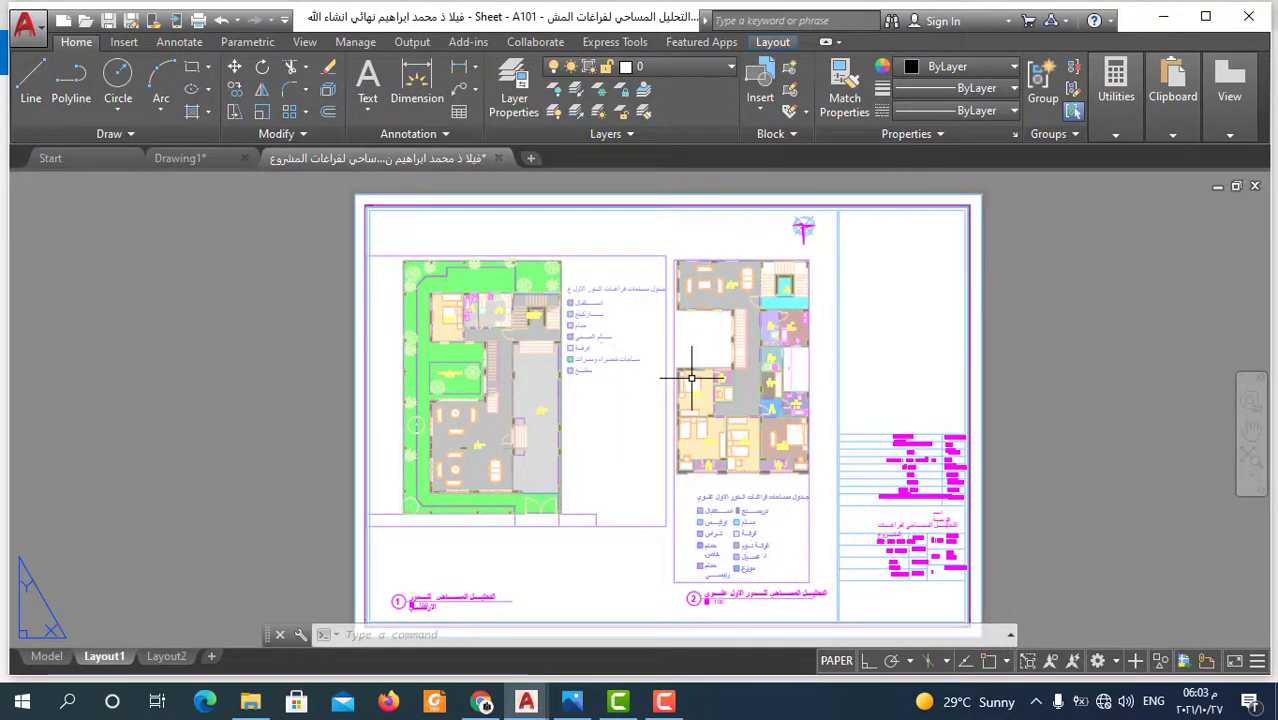
{"action": "scroll", "coordinate": [440, 350], "scroll_direction": "up", "scroll_amount": 2}
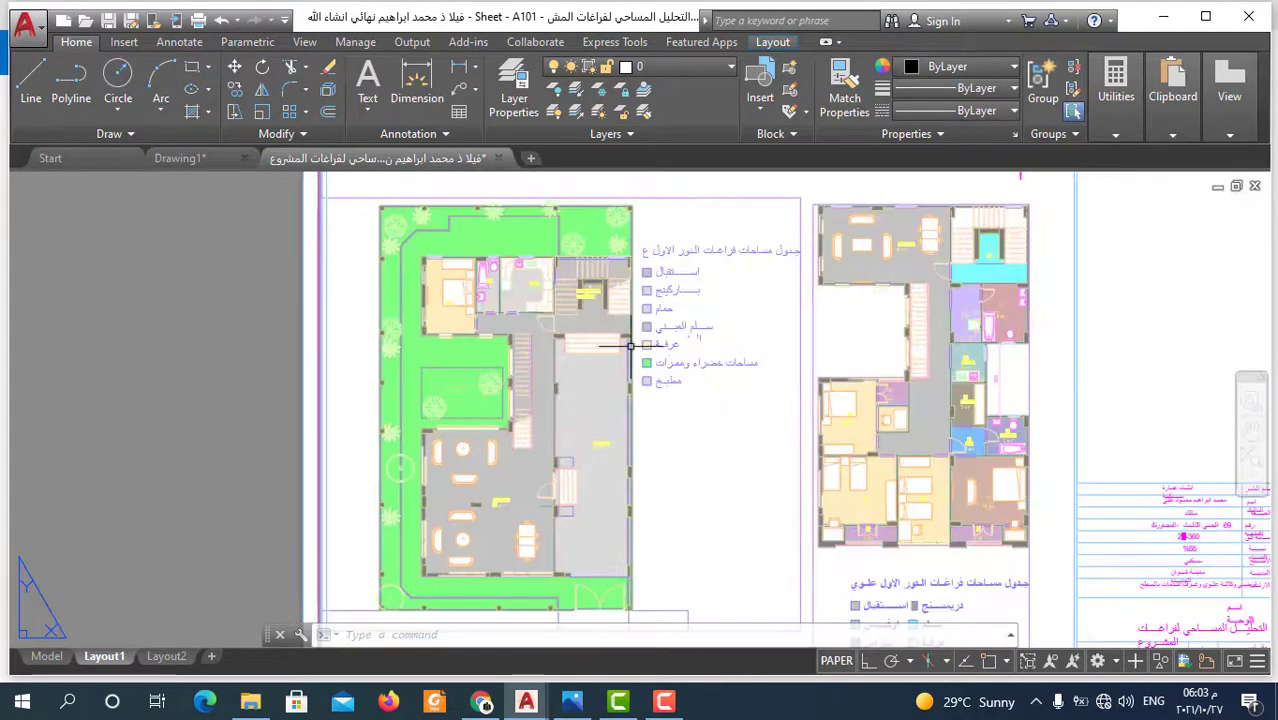
{"action": "scroll", "coordinate": [630, 250], "scroll_direction": "up", "scroll_amount": 2}
{"action": "scroll", "coordinate": [549, 379], "scroll_direction": "down", "scroll_amount": 4}
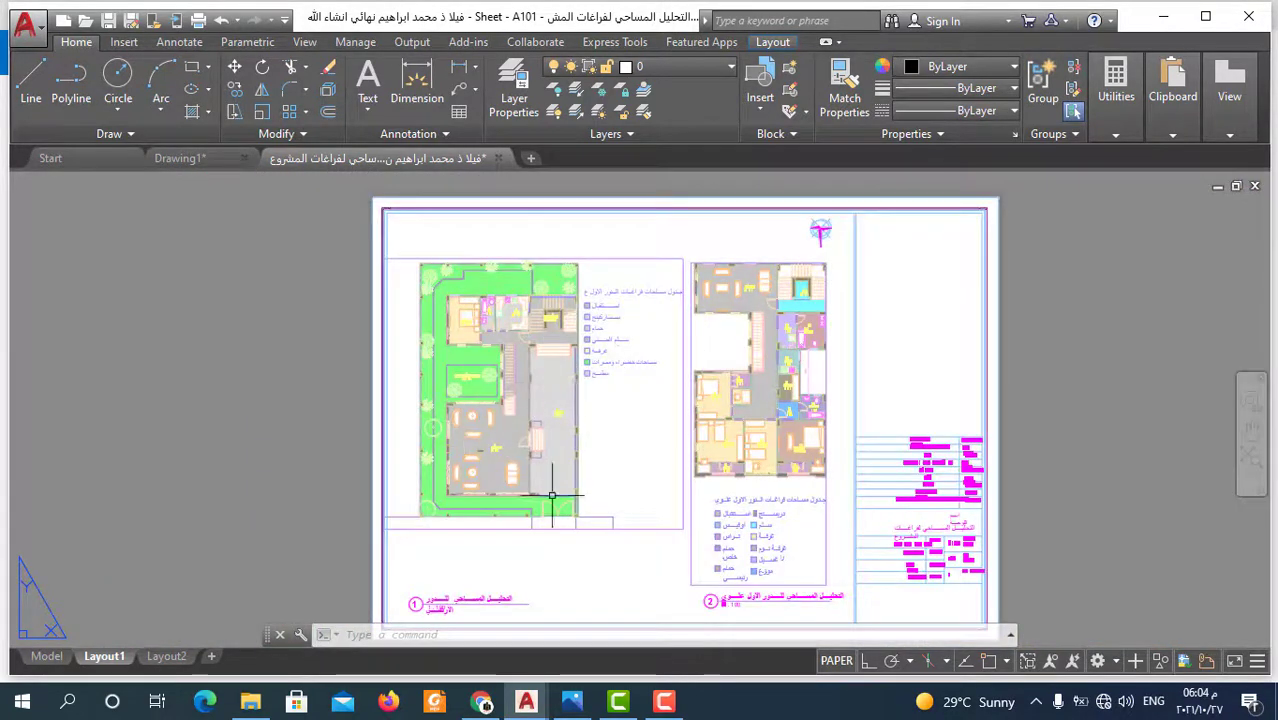
{"action": "scroll", "coordinate": [580, 298], "scroll_direction": "up", "scroll_amount": 2}
{"action": "scroll", "coordinate": [628, 292], "scroll_direction": "up", "scroll_amount": 2}
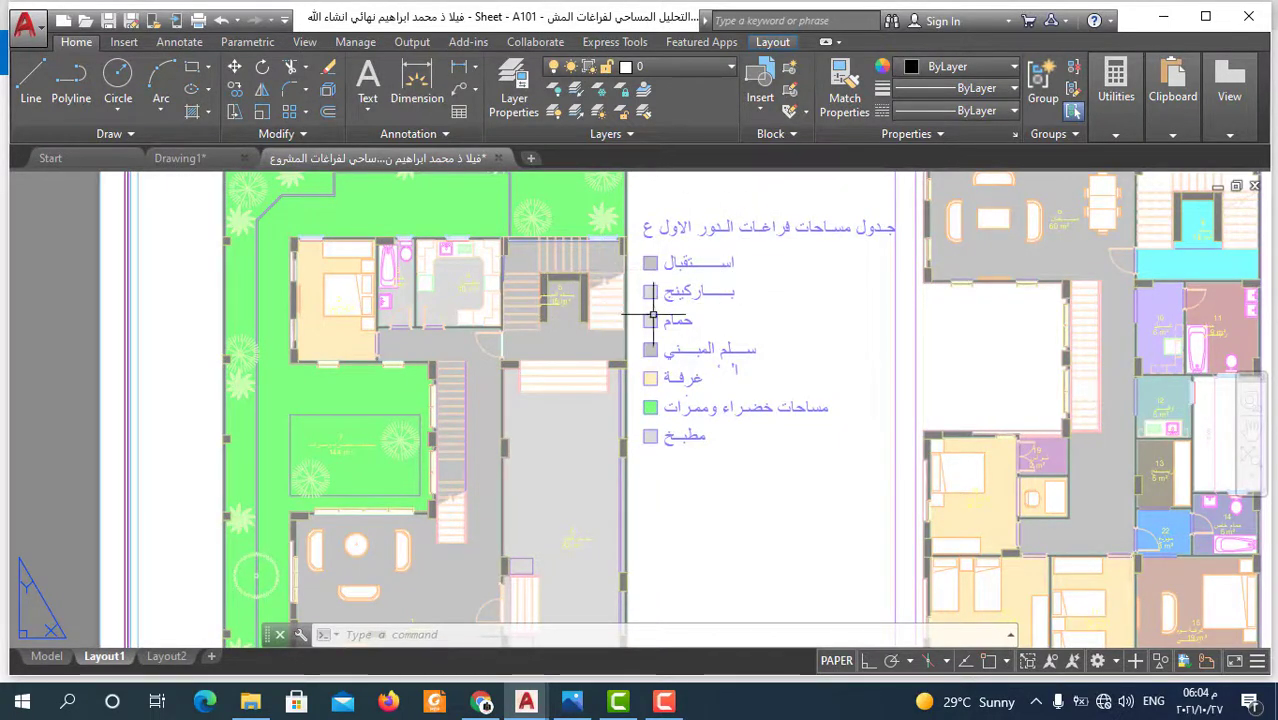
{"action": "scroll", "coordinate": [723, 362], "scroll_direction": "down", "scroll_amount": 5}
{"action": "scroll", "coordinate": [670, 428], "scroll_direction": "up", "scroll_amount": 4}
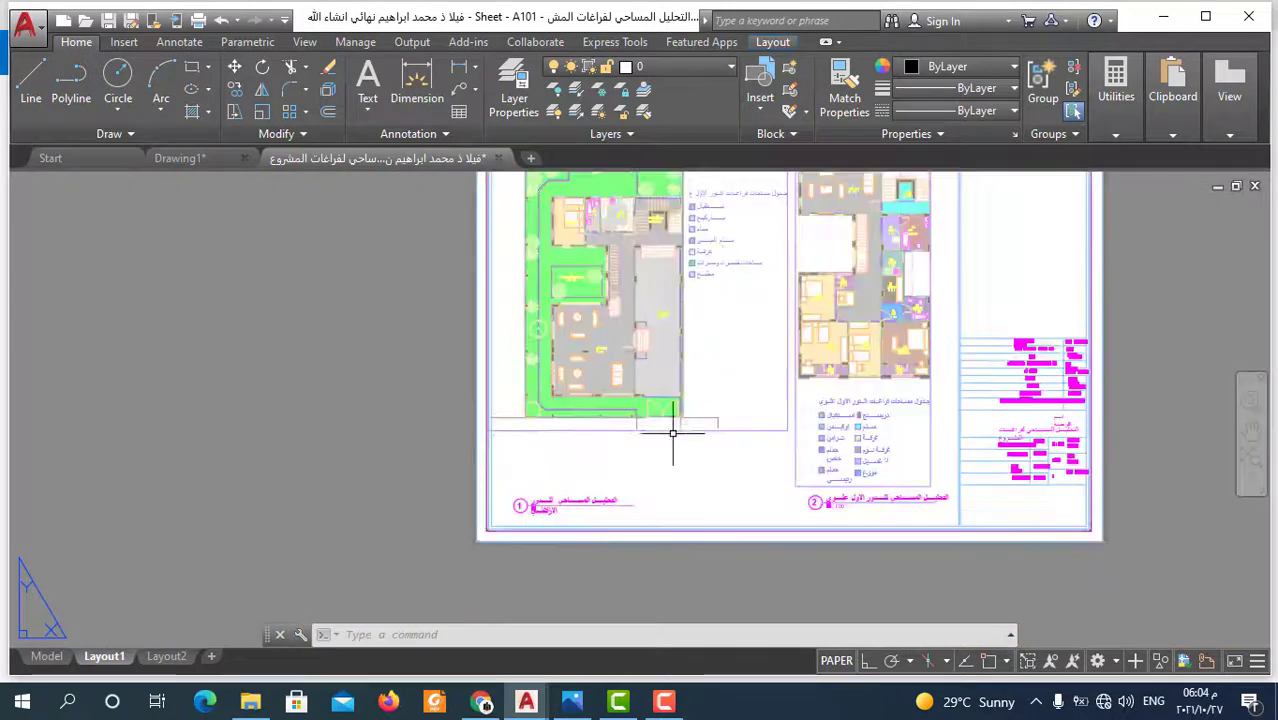
{"action": "scroll", "coordinate": [580, 510], "scroll_direction": "up", "scroll_amount": 2}
{"action": "scroll", "coordinate": [622, 448], "scroll_direction": "down", "scroll_amount": 2}
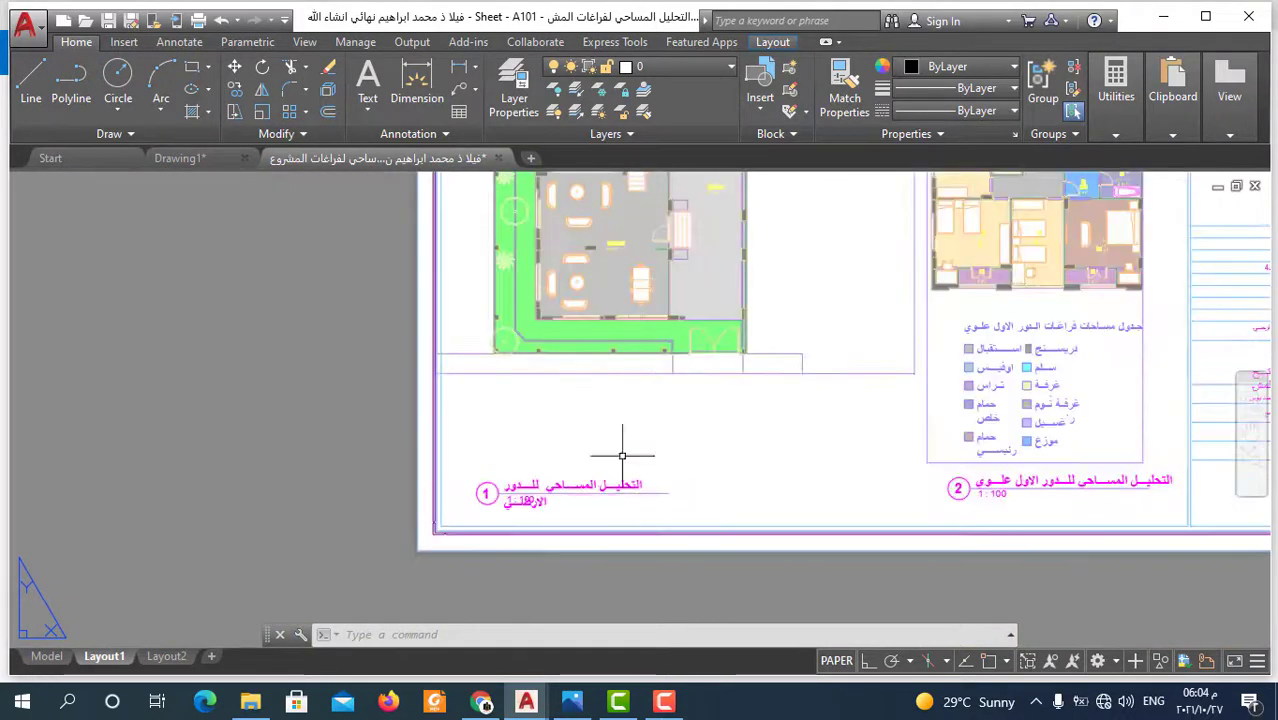
{"action": "scroll", "coordinate": [553, 480], "scroll_direction": "up", "scroll_amount": 2}
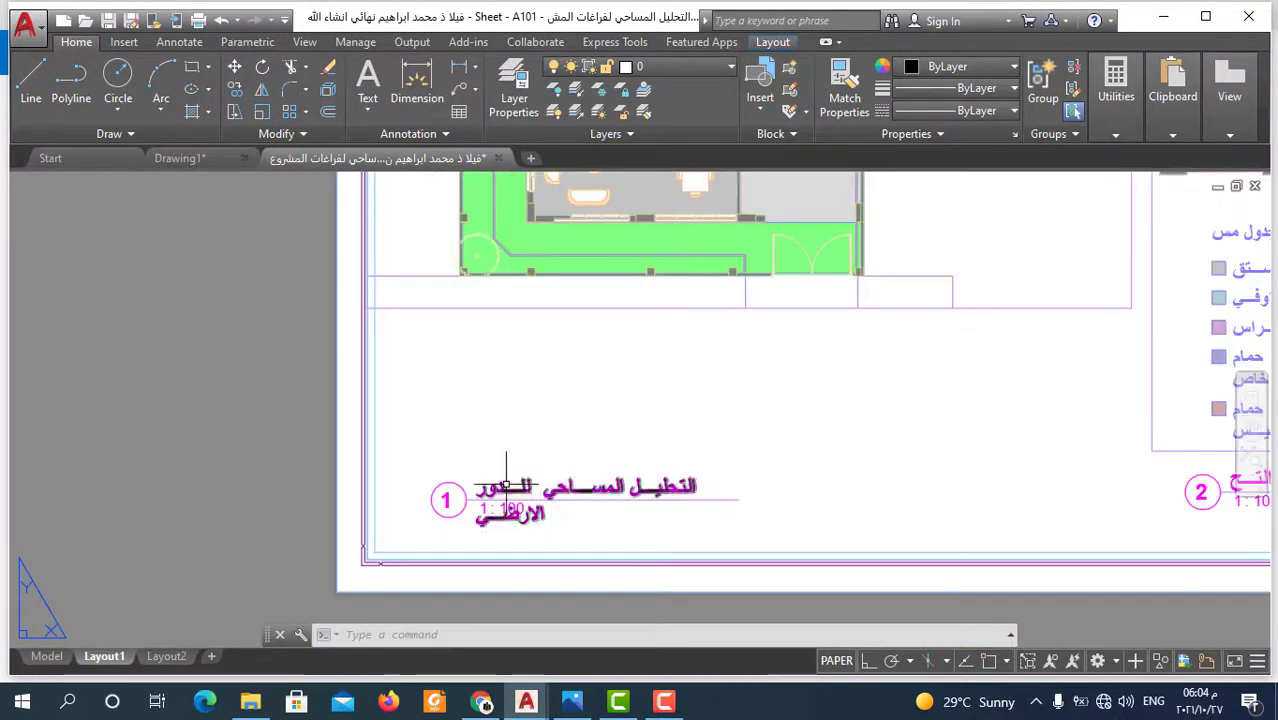
{"action": "scroll", "coordinate": [526, 500], "scroll_direction": "up", "scroll_amount": 2}
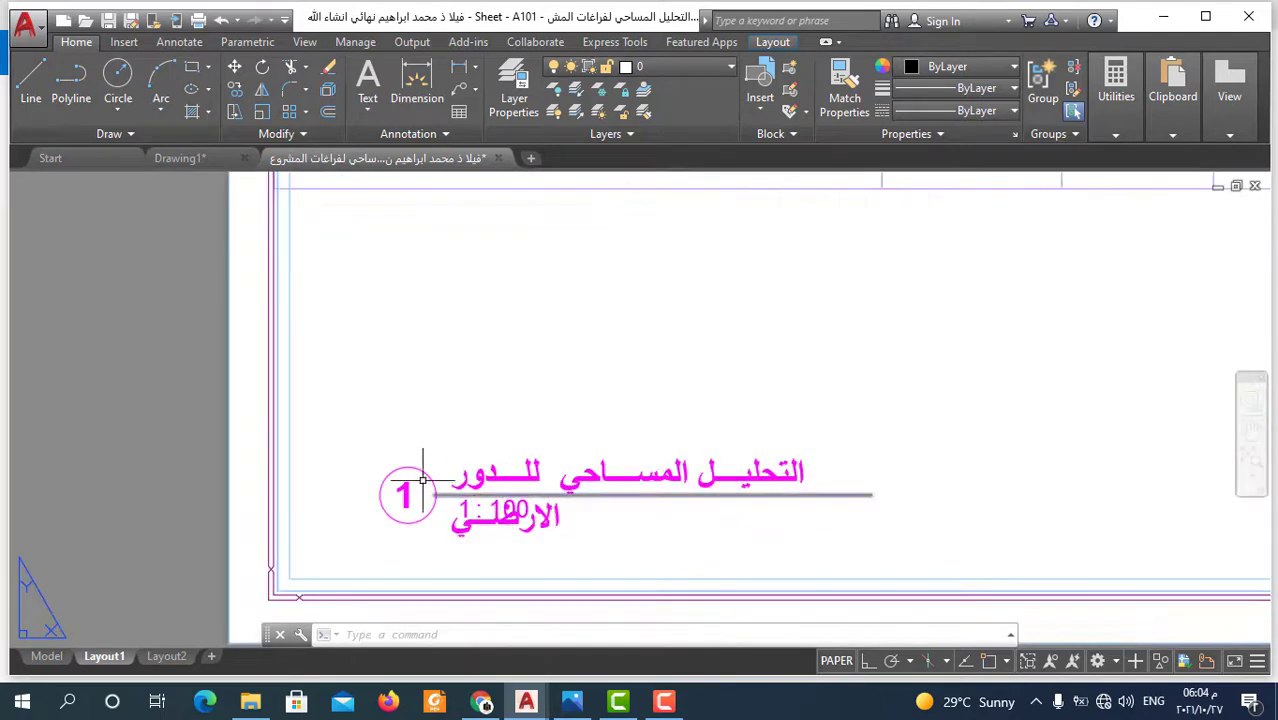
{"action": "scroll", "coordinate": [475, 488], "scroll_direction": "down", "scroll_amount": 5}
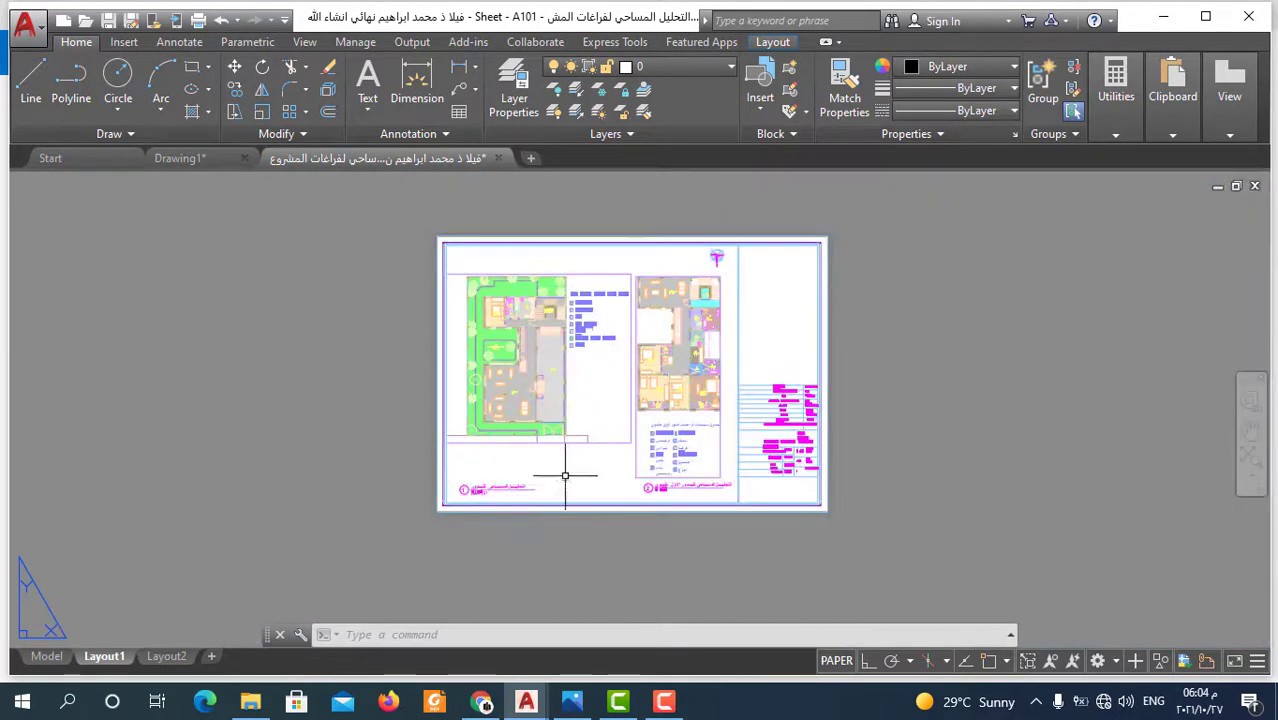
{"action": "scroll", "coordinate": [690, 435], "scroll_direction": "up", "scroll_amount": 2}
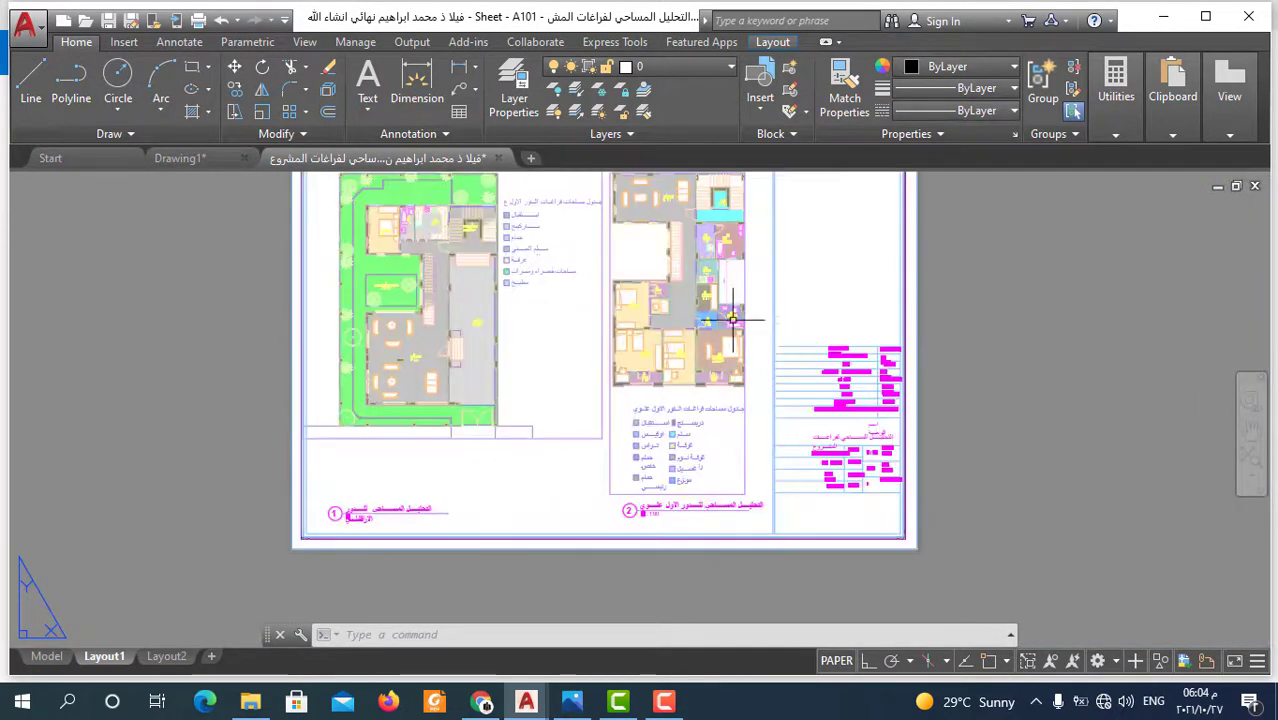
{"action": "scroll", "coordinate": [697, 433], "scroll_direction": "down", "scroll_amount": 2}
{"action": "scroll", "coordinate": [834, 400], "scroll_direction": "up", "scroll_amount": 3}
{"action": "scroll", "coordinate": [643, 400], "scroll_direction": "up", "scroll_amount": 1}
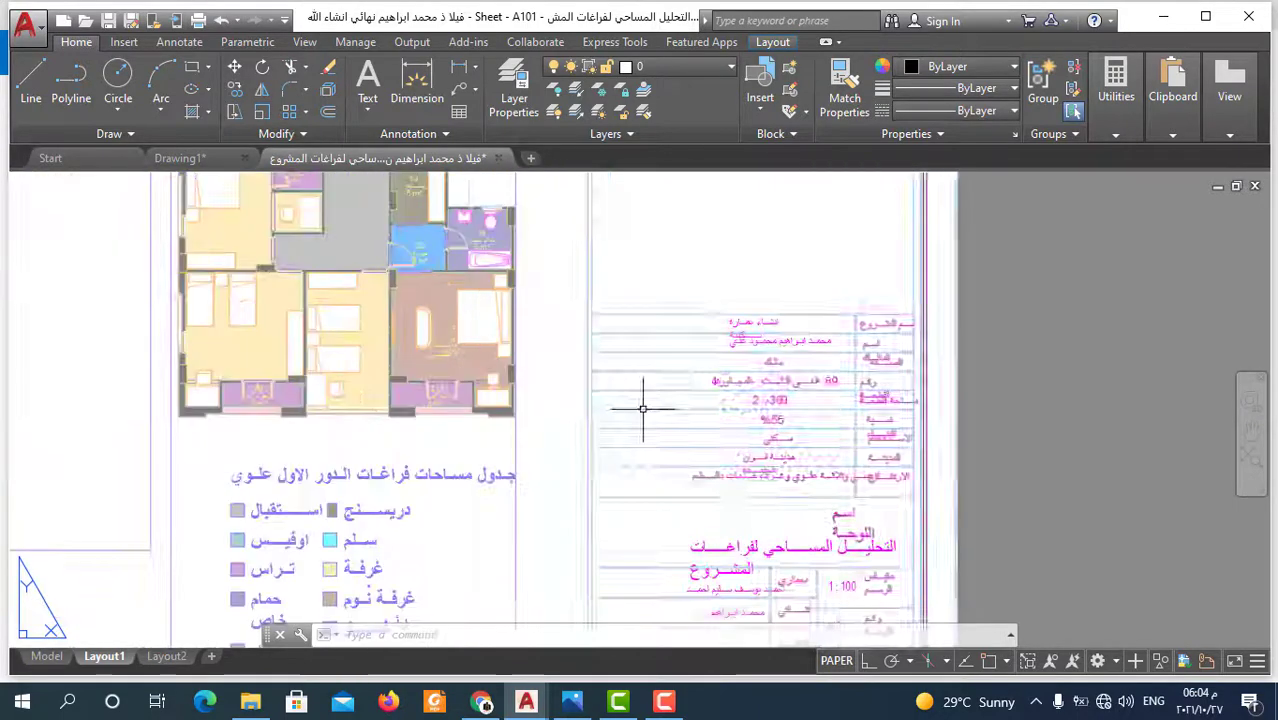
{"action": "scroll", "coordinate": [800, 340], "scroll_direction": "up", "scroll_amount": 1}
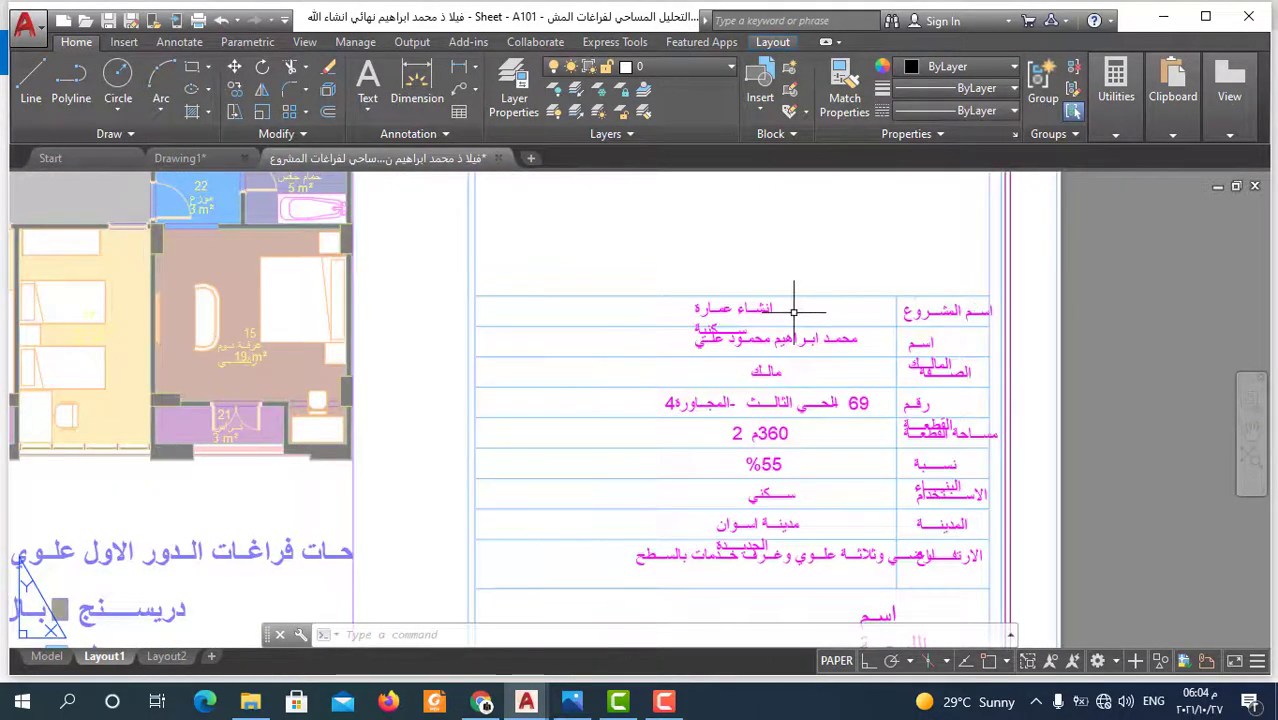
{"action": "left_click", "coordinate": [838, 341]}
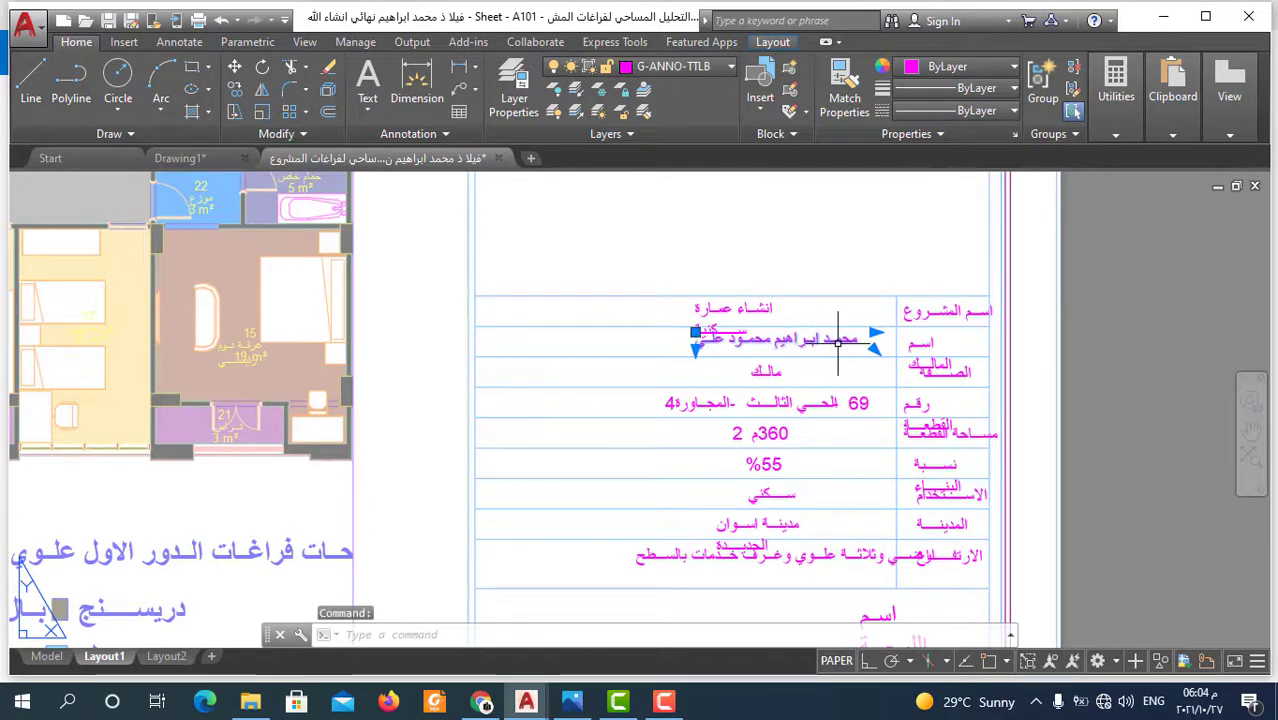
{"action": "key", "text": "Delete"}
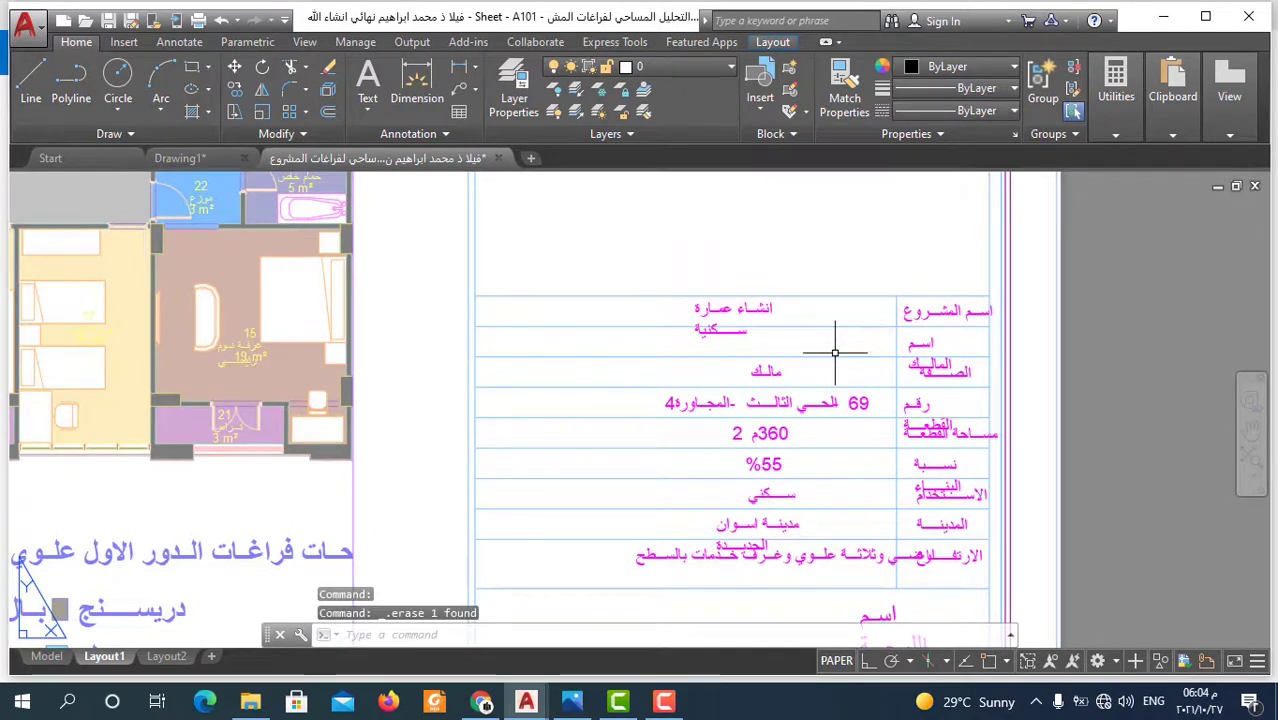
- Erase the structural, mechanical and electrical engineers' names, leaving only the architectural name
{"action": "scroll", "coordinate": [877, 340], "scroll_direction": "up", "scroll_amount": 1}
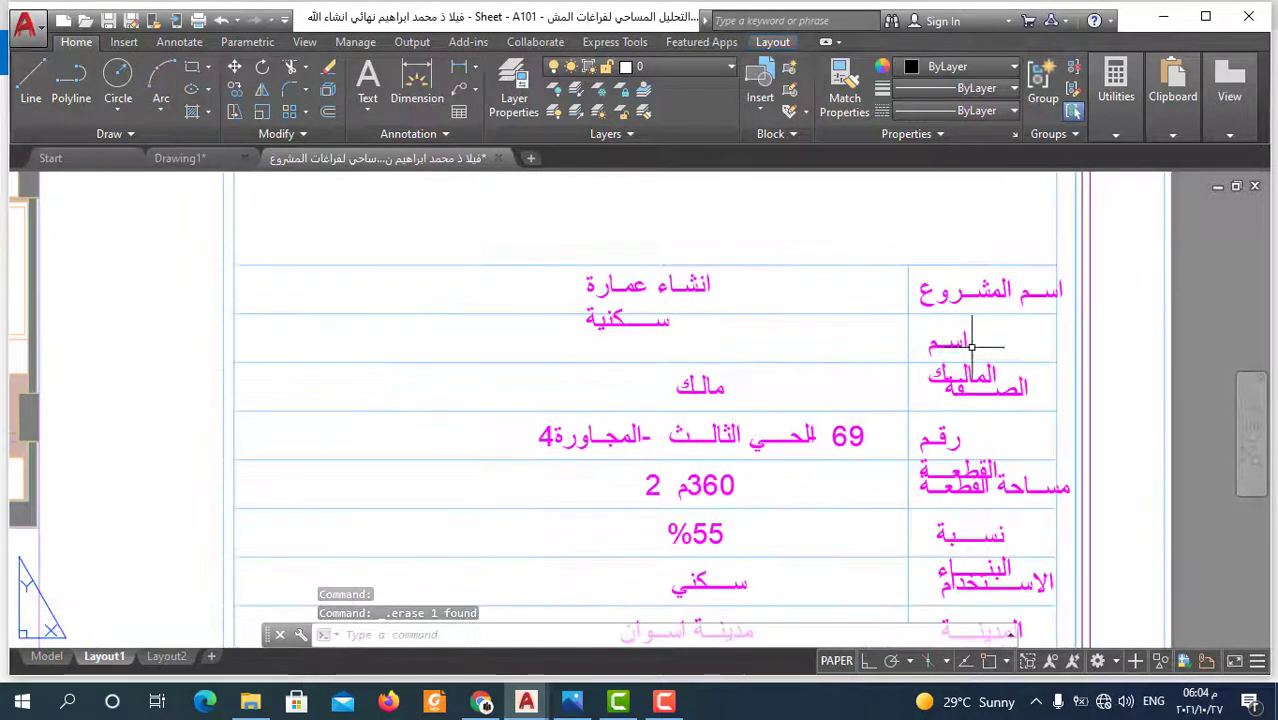
{"action": "scroll", "coordinate": [1040, 360], "scroll_direction": "down", "scroll_amount": 1}
{"action": "scroll", "coordinate": [1011, 350], "scroll_direction": "up", "scroll_amount": 1}
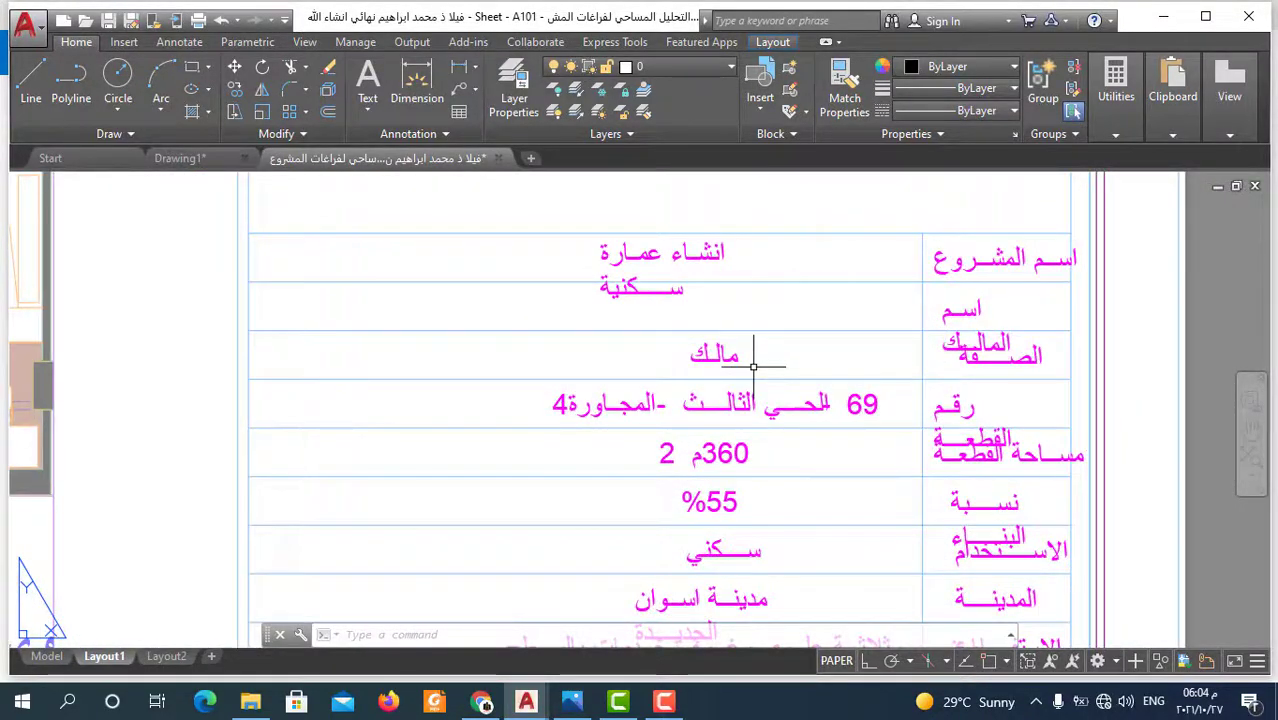
{"action": "scroll", "coordinate": [870, 380], "scroll_direction": "down", "scroll_amount": 1}
{"action": "scroll", "coordinate": [905, 390], "scroll_direction": "up", "scroll_amount": 1}
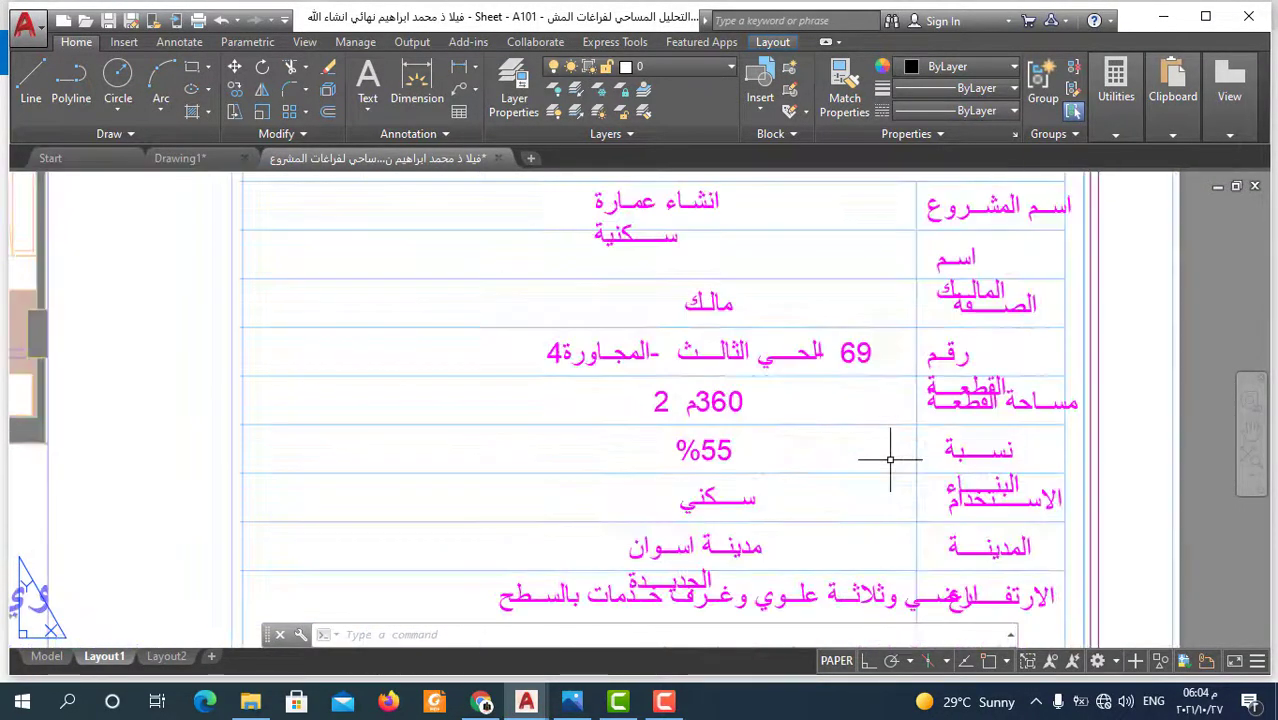
{"action": "scroll", "coordinate": [899, 456], "scroll_direction": "down", "scroll_amount": 1}
{"action": "scroll", "coordinate": [907, 456], "scroll_direction": "up", "scroll_amount": 1}
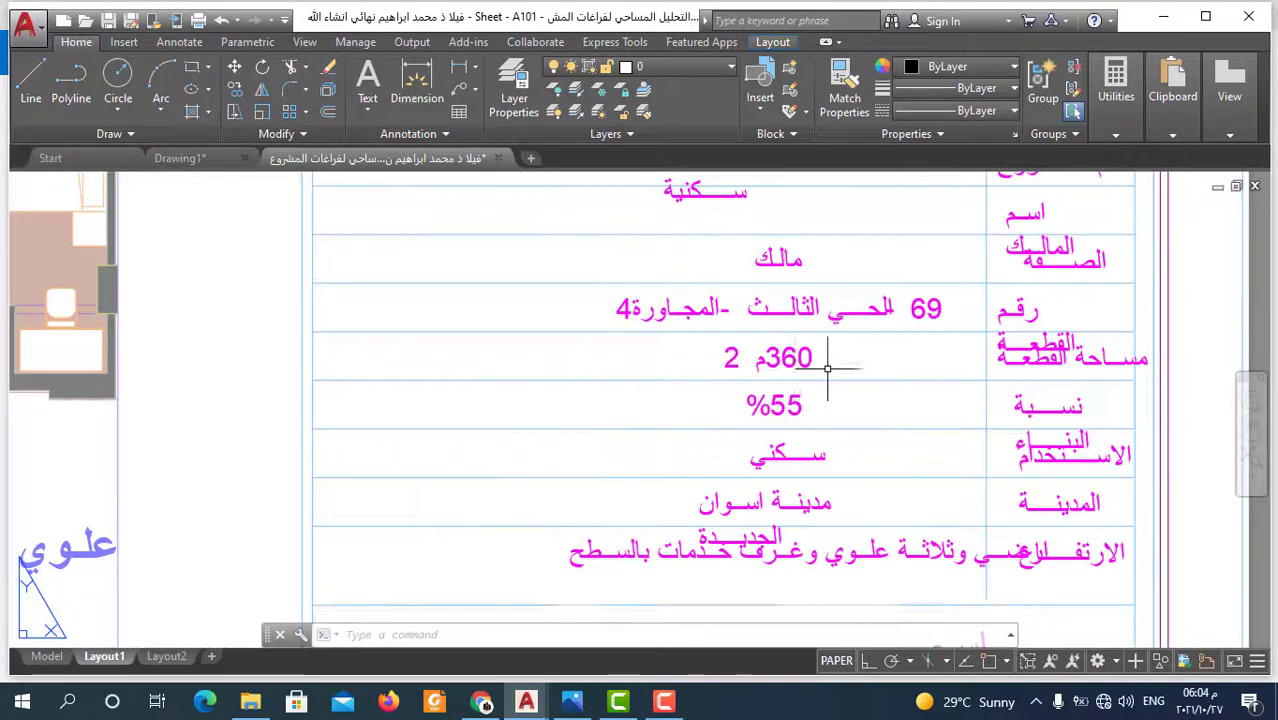
{"action": "scroll", "coordinate": [905, 400], "scroll_direction": "down", "scroll_amount": 1}
{"action": "scroll", "coordinate": [895, 455], "scroll_direction": "up", "scroll_amount": 1}
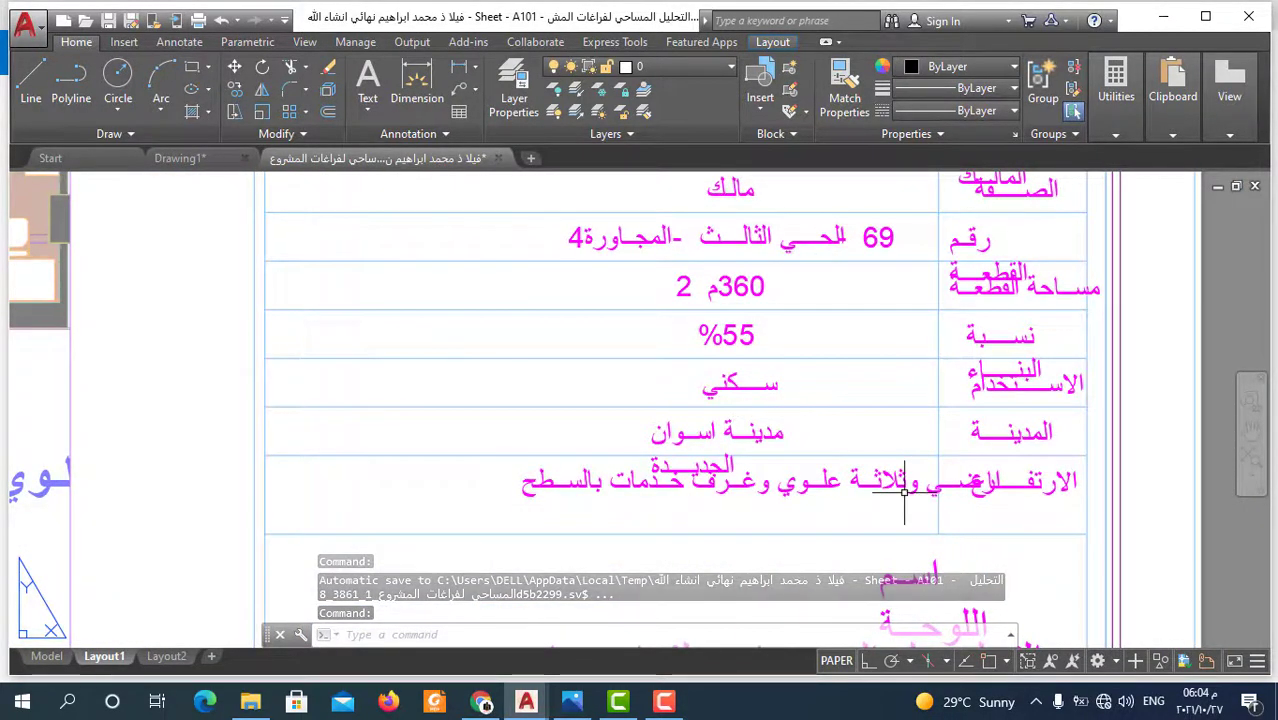
{"action": "scroll", "coordinate": [820, 358], "scroll_direction": "down", "scroll_amount": 3}
{"action": "scroll", "coordinate": [913, 350], "scroll_direction": "down", "scroll_amount": 2}
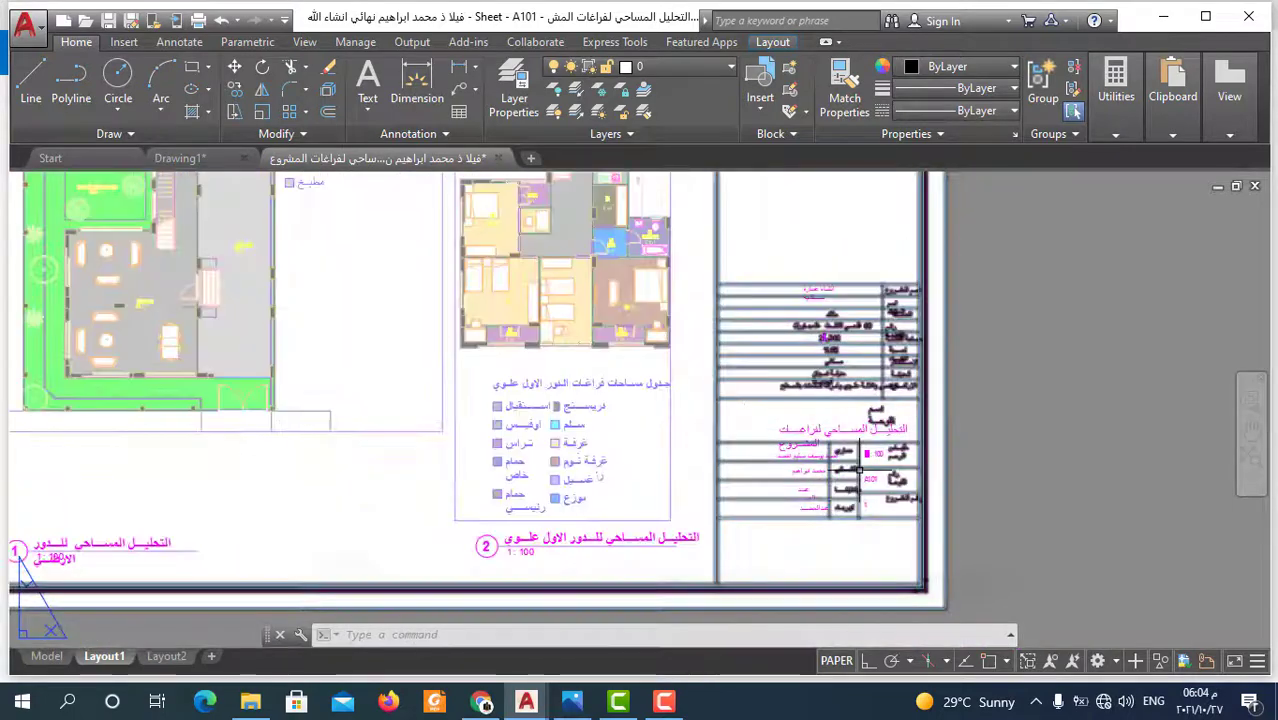
{"action": "scroll", "coordinate": [910, 365], "scroll_direction": "up", "scroll_amount": 2}
{"action": "scroll", "coordinate": [906, 379], "scroll_direction": "up", "scroll_amount": 2}
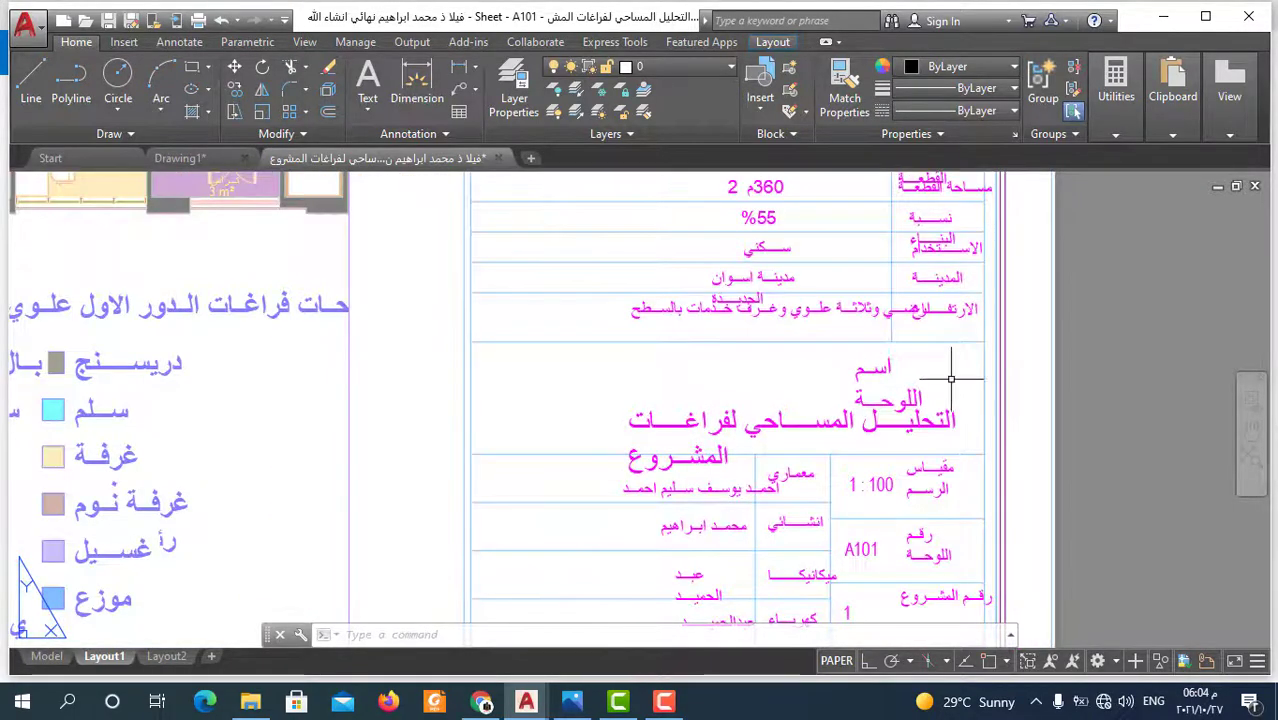
{"action": "scroll", "coordinate": [838, 366], "scroll_direction": "down", "scroll_amount": 2}
{"action": "scroll", "coordinate": [797, 500], "scroll_direction": "up", "scroll_amount": 2}
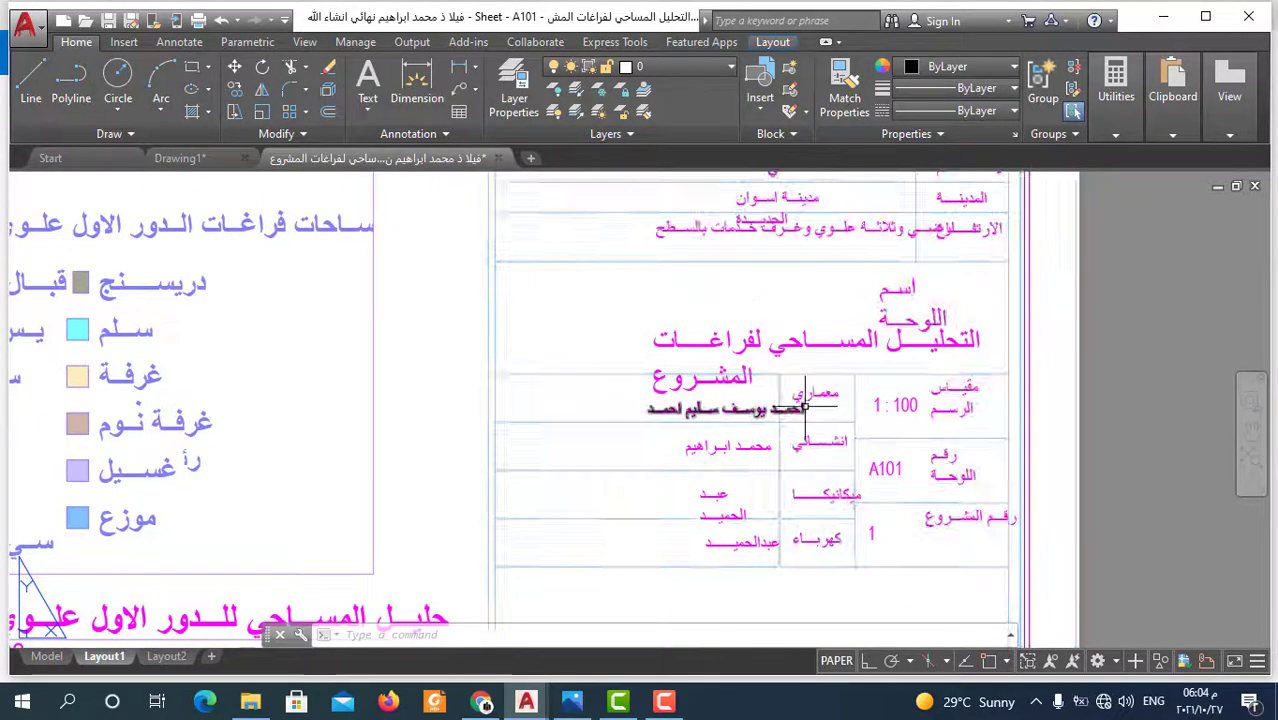
{"action": "left_click", "coordinate": [708, 487]}
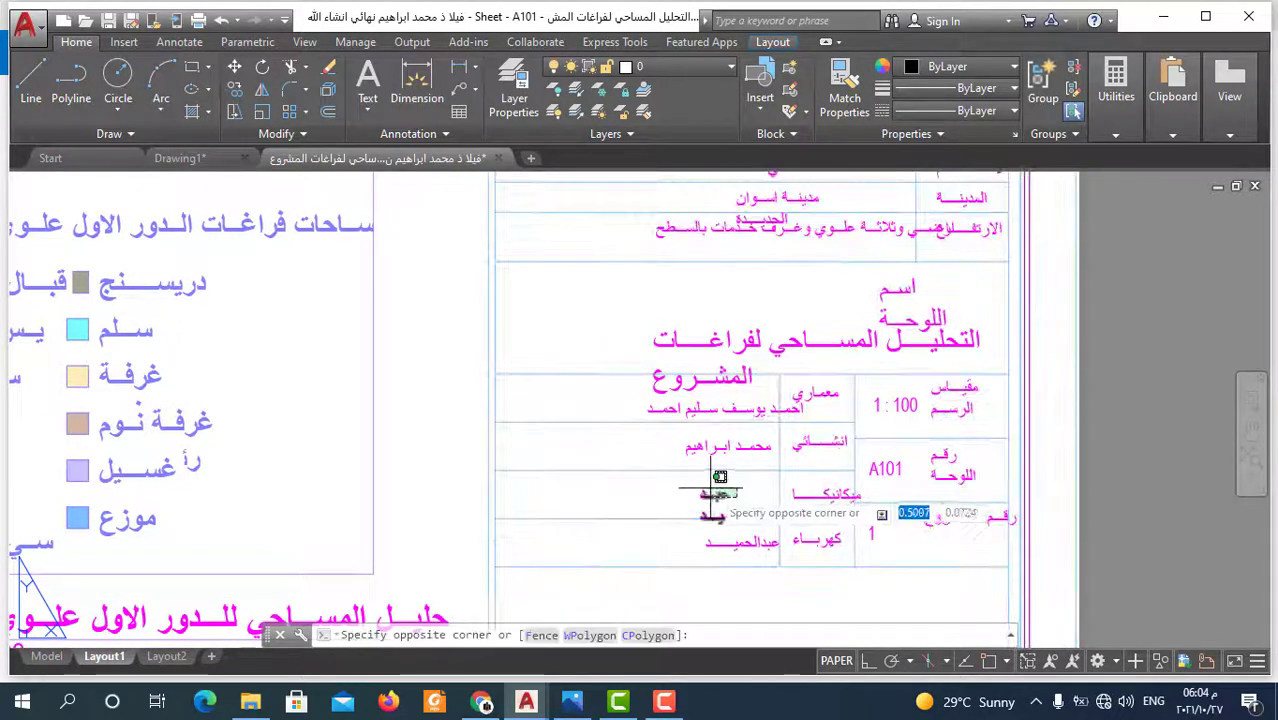
{"action": "key", "text": "Delete"}
{"action": "scroll", "coordinate": [788, 403], "scroll_direction": "up", "scroll_amount": 4}
{"action": "scroll", "coordinate": [788, 403], "scroll_direction": "down", "scroll_amount": 4}
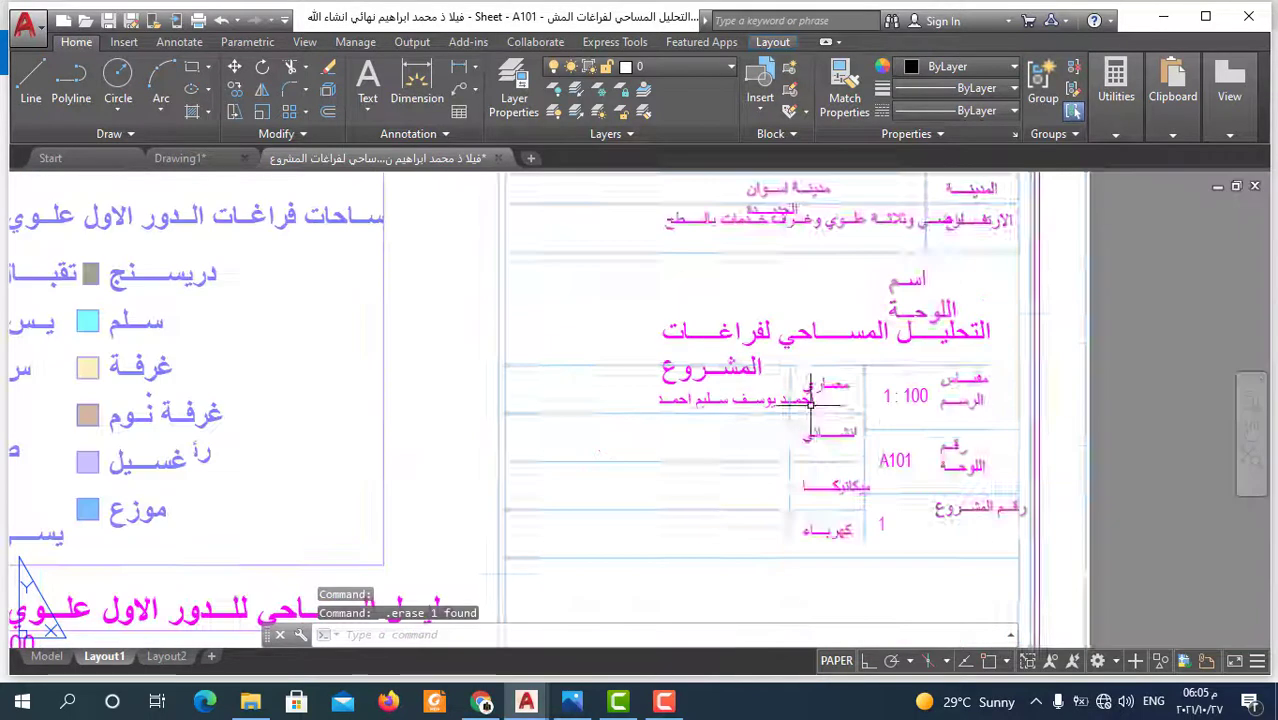
{"action": "scroll", "coordinate": [822, 500], "scroll_direction": "up", "scroll_amount": 2}
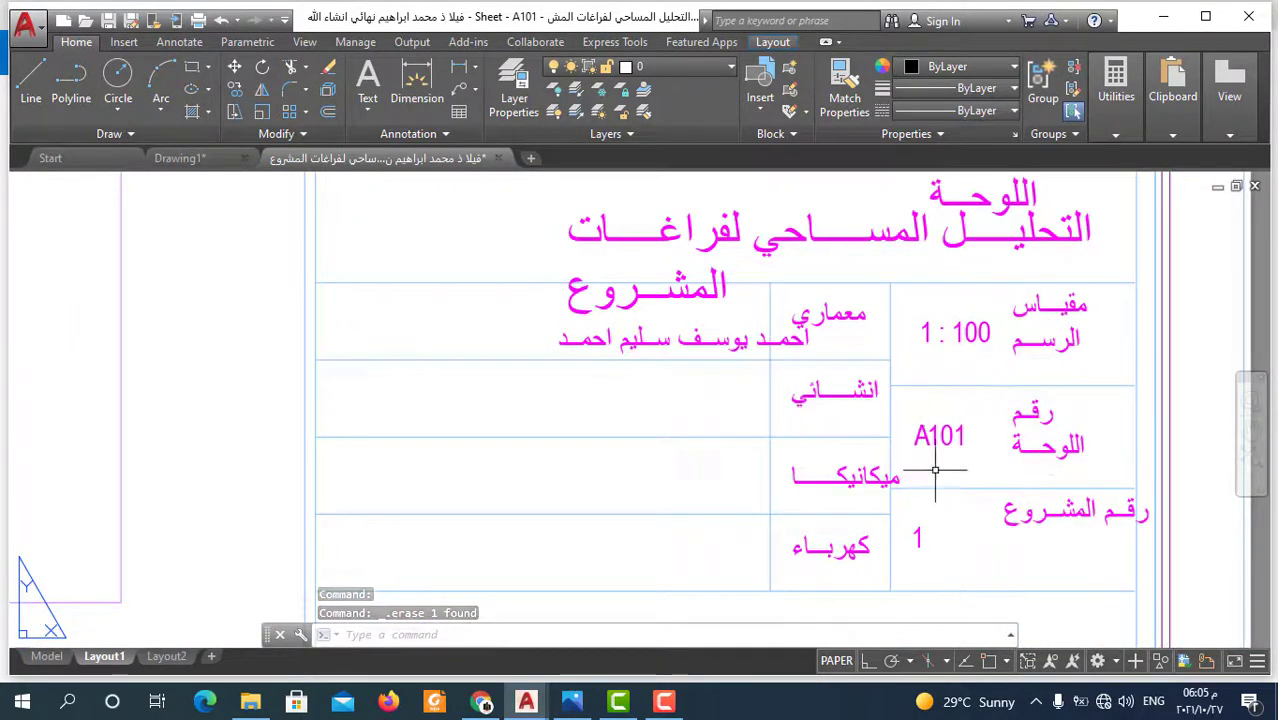
{"action": "scroll", "coordinate": [940, 500], "scroll_direction": "down", "scroll_amount": 2}
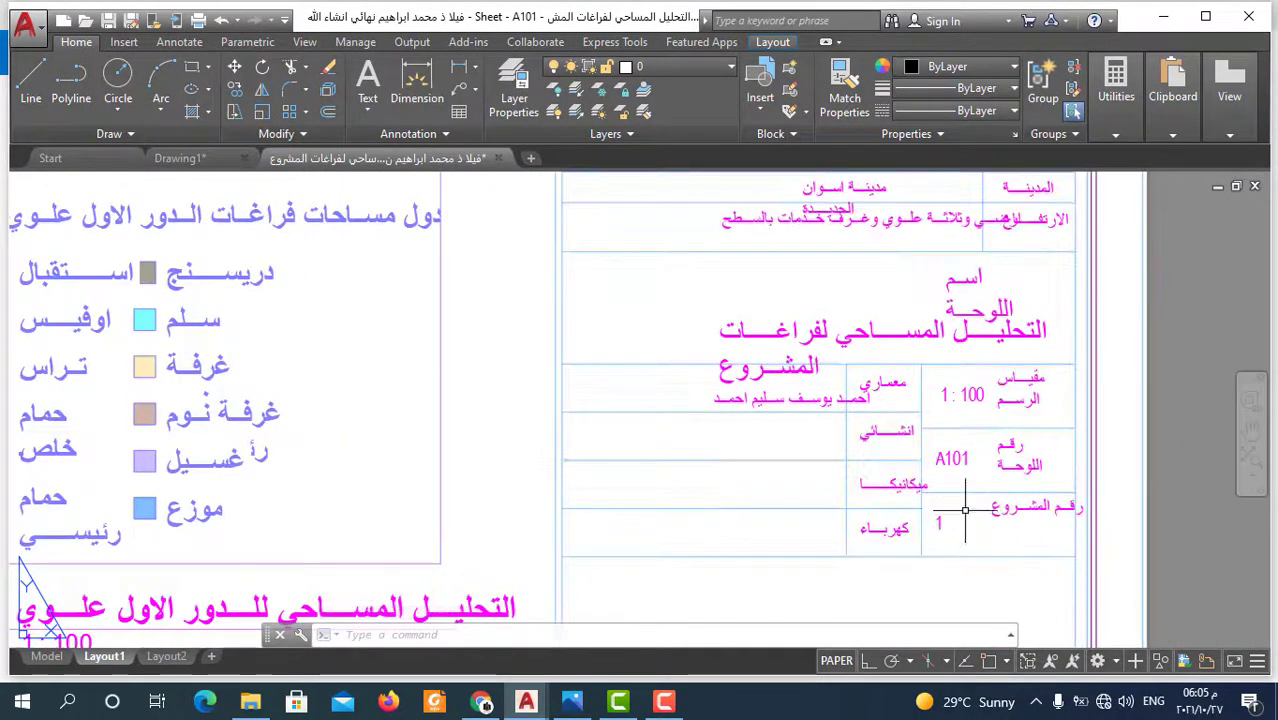
{"action": "scroll", "coordinate": [829, 329], "scroll_direction": "down", "scroll_amount": 5}
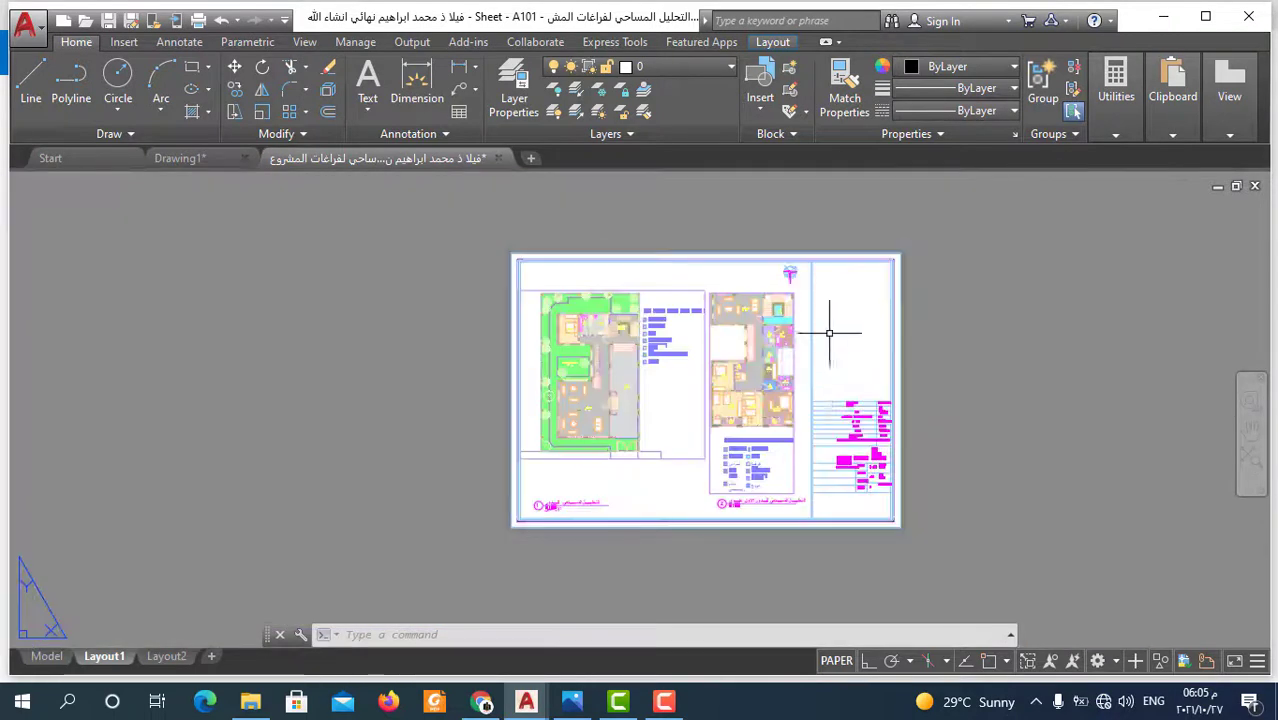
{"action": "scroll", "coordinate": [829, 318], "scroll_direction": "up", "scroll_amount": 2}
{"action": "scroll", "coordinate": [829, 318], "scroll_direction": "down", "scroll_amount": 2}
{"action": "scroll", "coordinate": [776, 400], "scroll_direction": "up", "scroll_amount": 1}
{"action": "scroll", "coordinate": [780, 428], "scroll_direction": "down", "scroll_amount": 1}
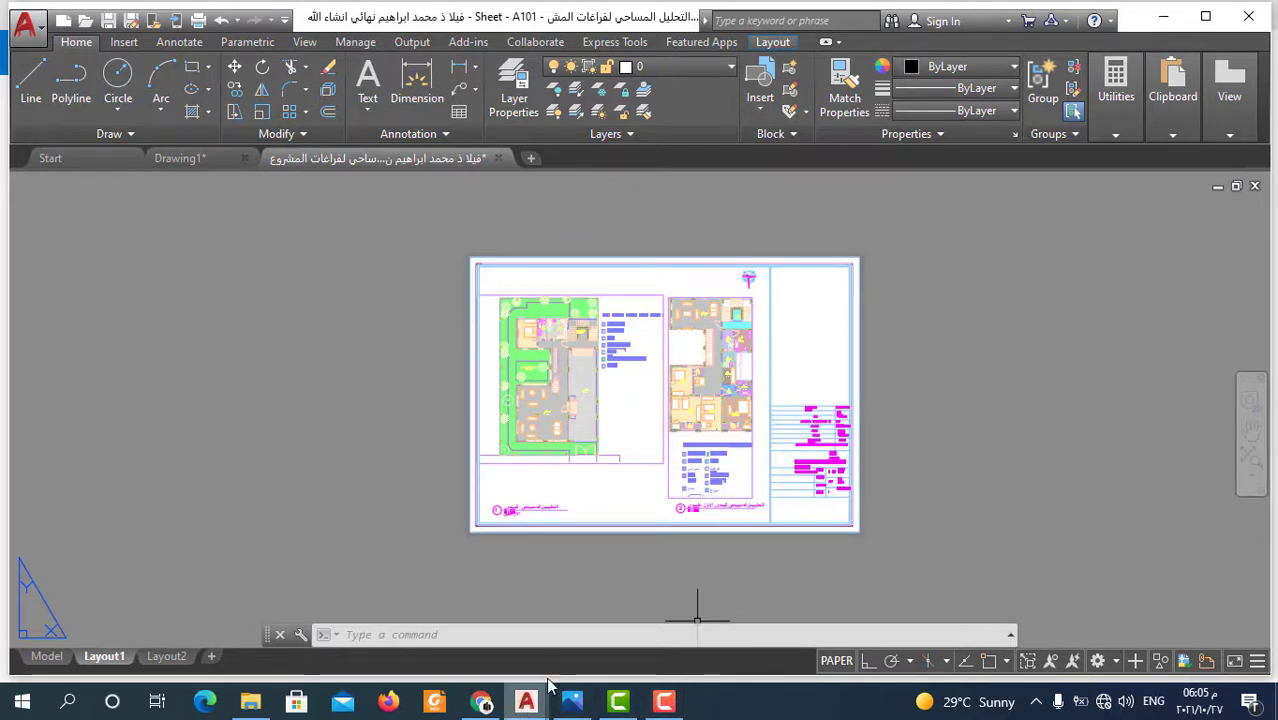
- Switch to File Explorer showing the 01 folder with the nine exported sheet JPGs
{"action": "left_click", "coordinate": [250, 703]}
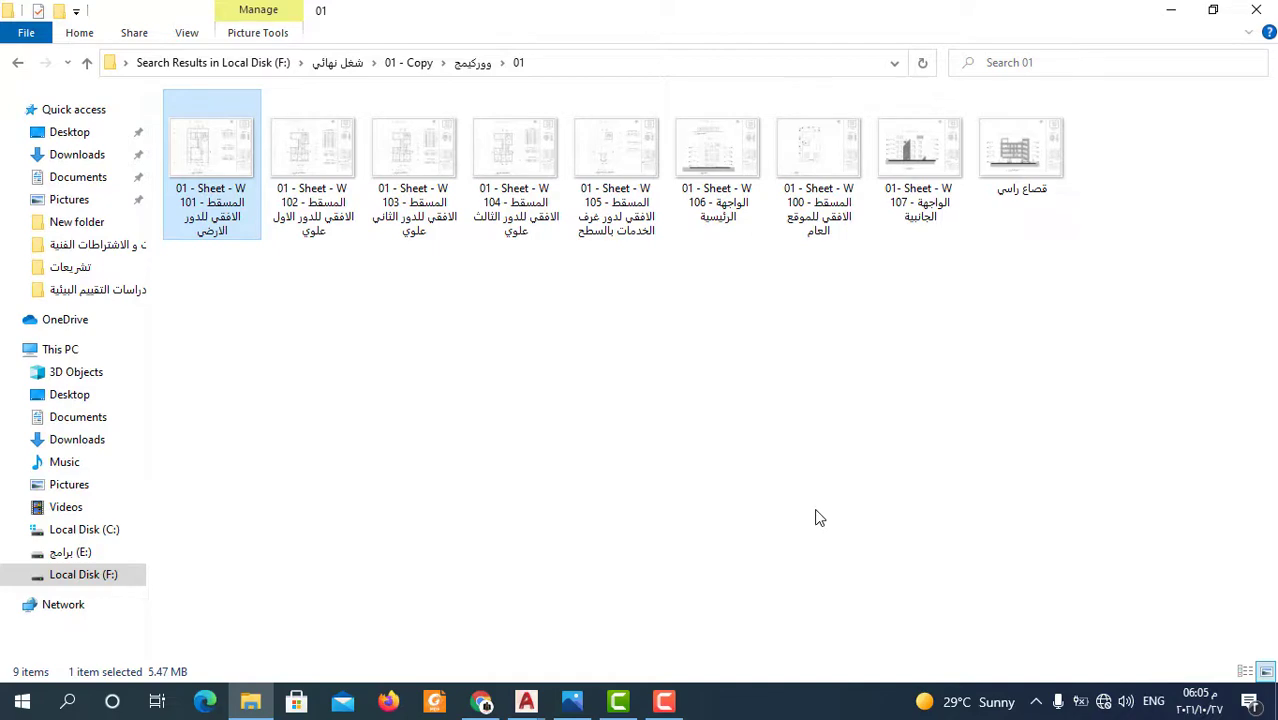
- Open the W 101 ground-floor plan image and zoom in and out to fit it
{"action": "double_click", "coordinate": [224, 176]}
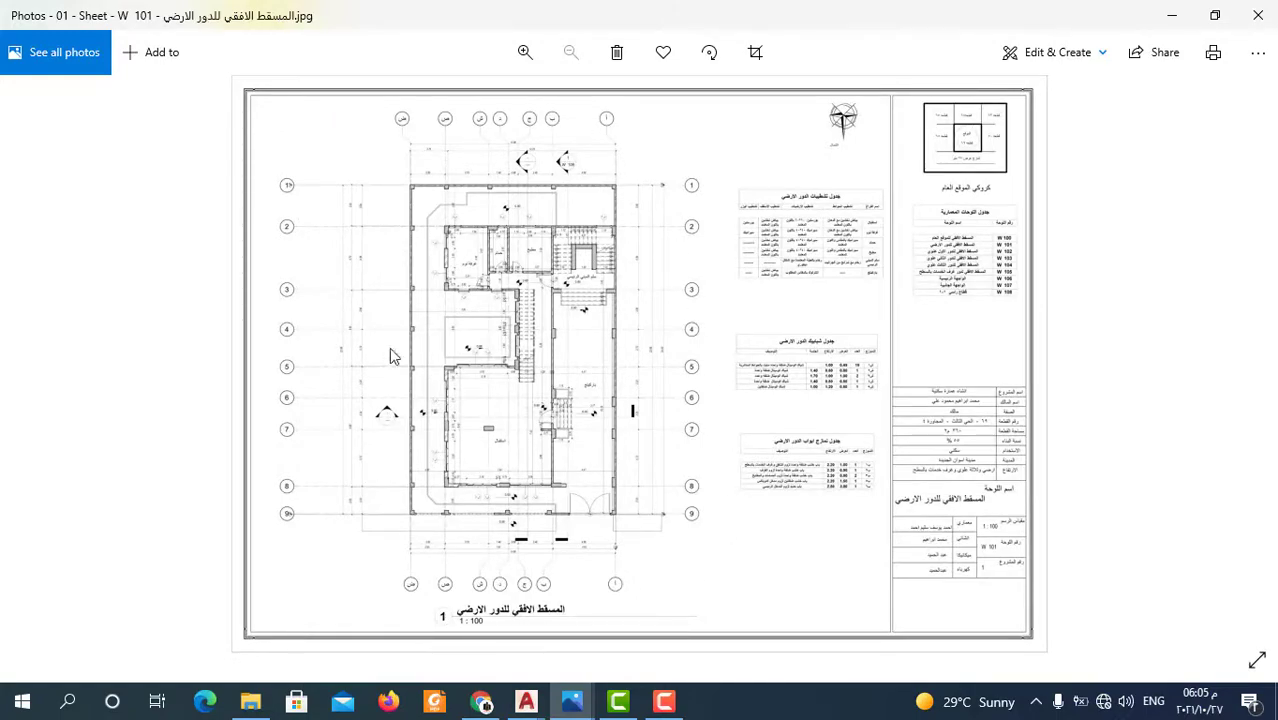
{"action": "scroll", "coordinate": [500, 200], "scroll_direction": "up", "scroll_amount": 2}
{"action": "scroll", "coordinate": [490, 191], "scroll_direction": "up", "scroll_amount": 3}
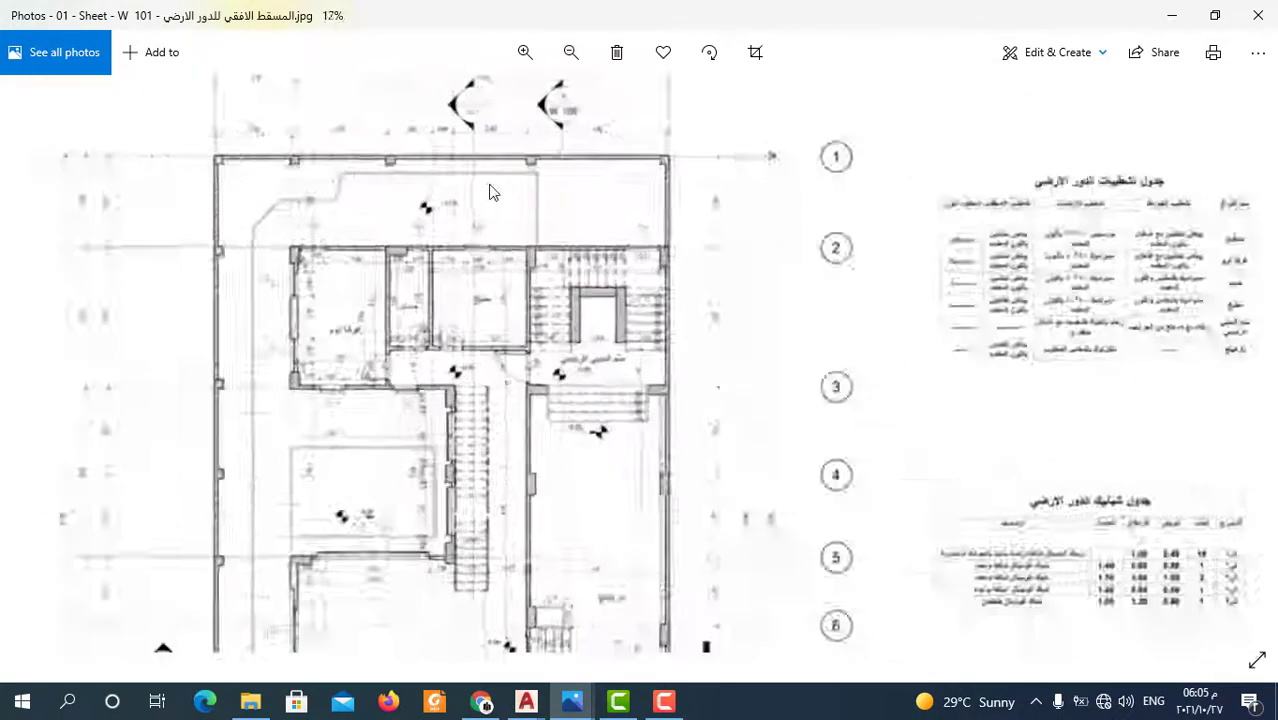
{"action": "scroll", "coordinate": [490, 191], "scroll_direction": "up", "scroll_amount": 3}
{"action": "scroll", "coordinate": [610, 240], "scroll_direction": "up", "scroll_amount": 1}
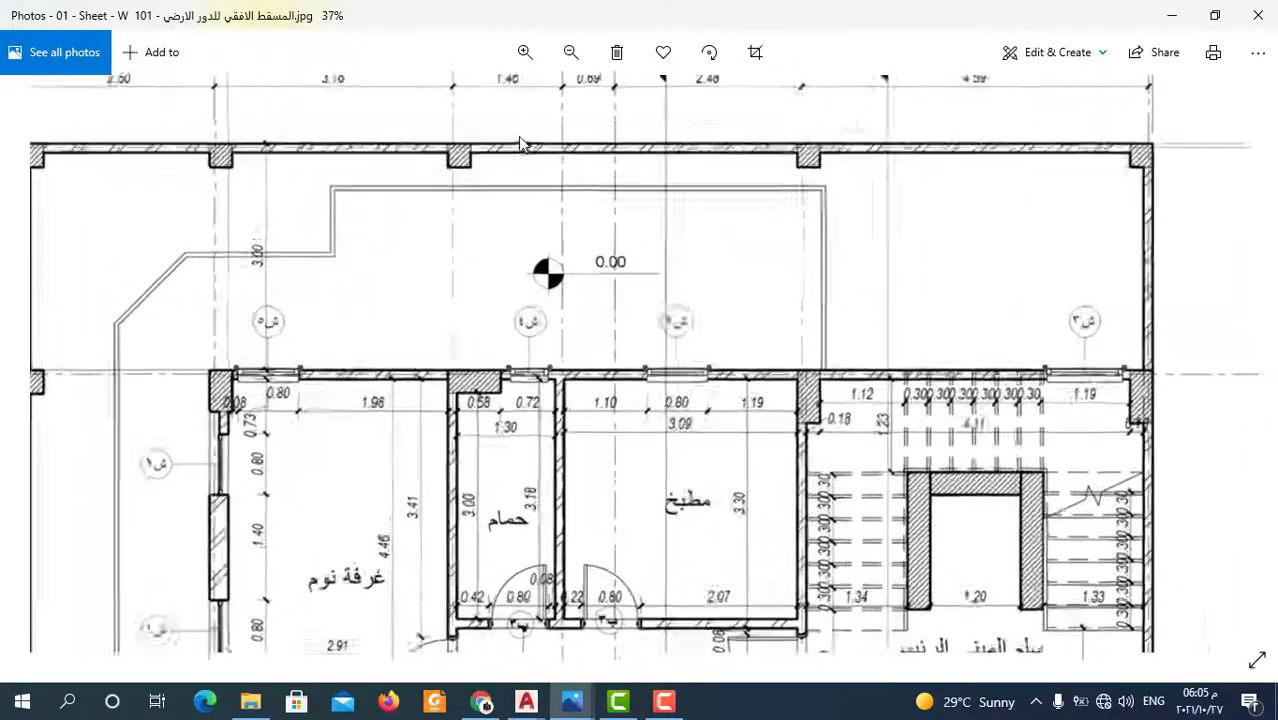
{"action": "scroll", "coordinate": [597, 214], "scroll_direction": "up", "scroll_amount": 2}
{"action": "scroll", "coordinate": [547, 189], "scroll_direction": "down", "scroll_amount": 2}
{"action": "scroll", "coordinate": [680, 300], "scroll_direction": "up", "scroll_amount": 2}
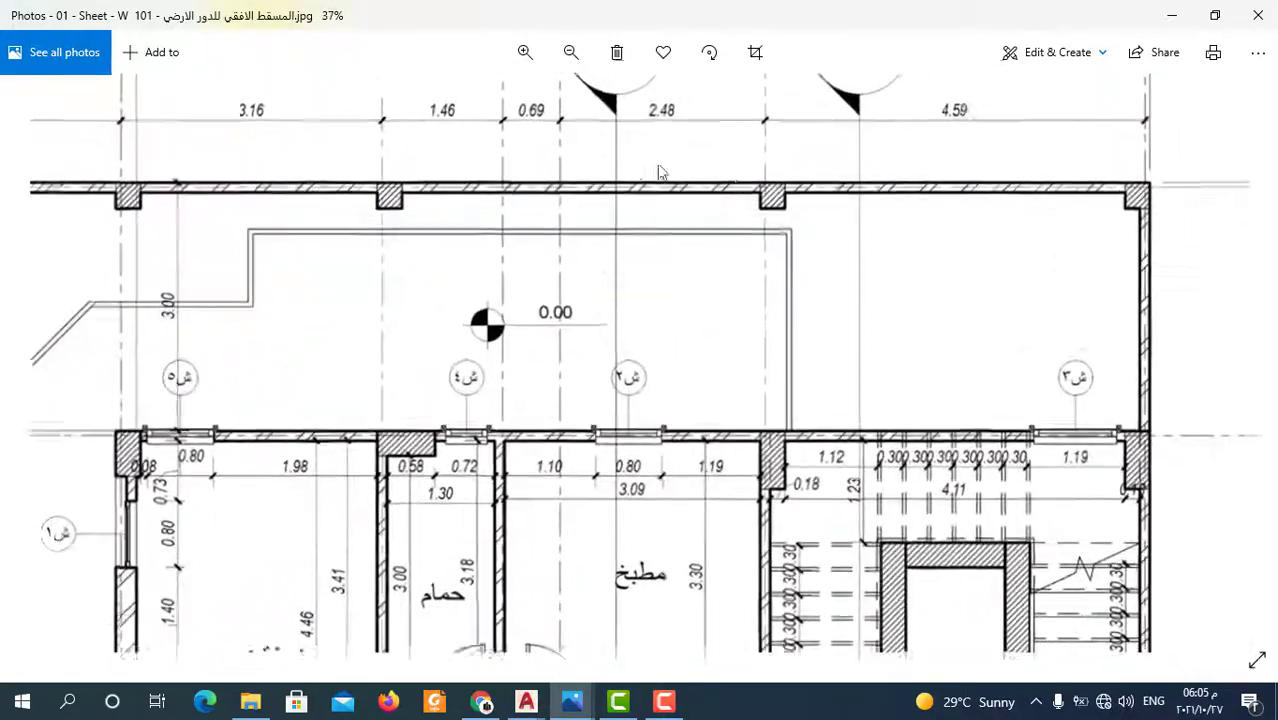
{"action": "scroll", "coordinate": [630, 360], "scroll_direction": "down", "scroll_amount": 1}
{"action": "scroll", "coordinate": [615, 393], "scroll_direction": "up", "scroll_amount": 1}
{"action": "scroll", "coordinate": [615, 393], "scroll_direction": "up", "scroll_amount": 2}
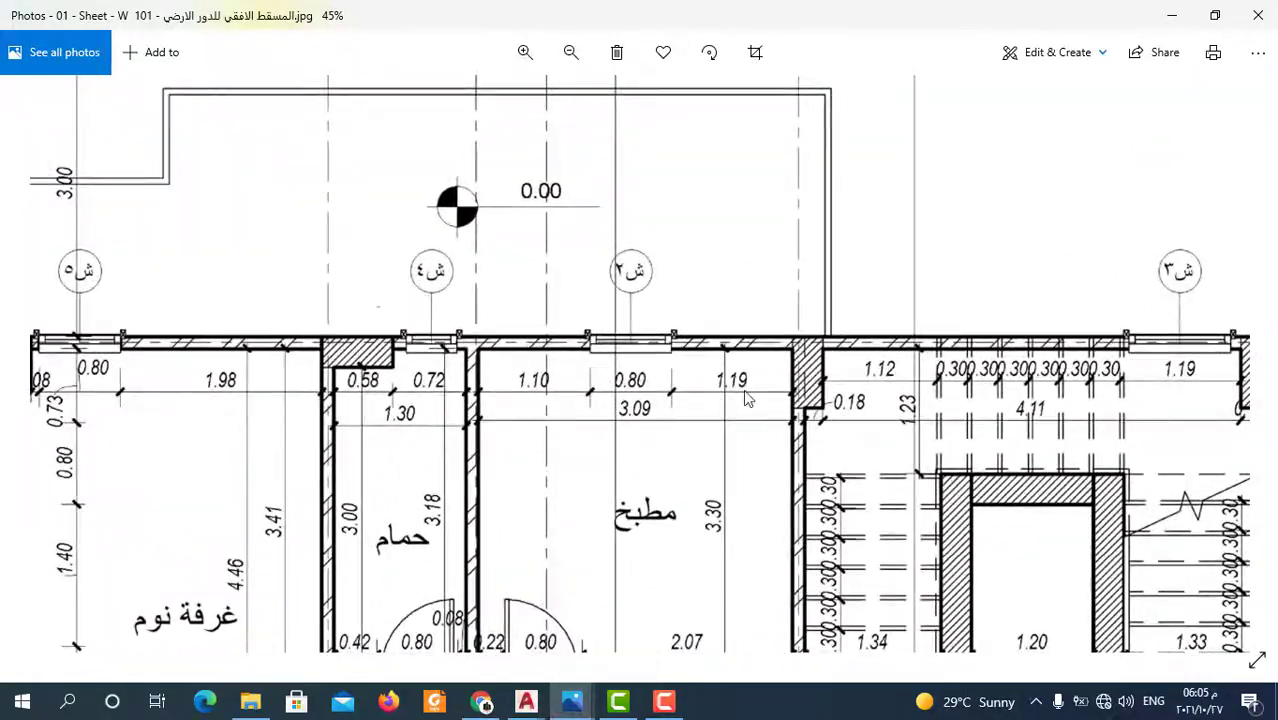
{"action": "scroll", "coordinate": [720, 330], "scroll_direction": "down", "scroll_amount": 2}
{"action": "scroll", "coordinate": [699, 252], "scroll_direction": "down", "scroll_amount": 1}
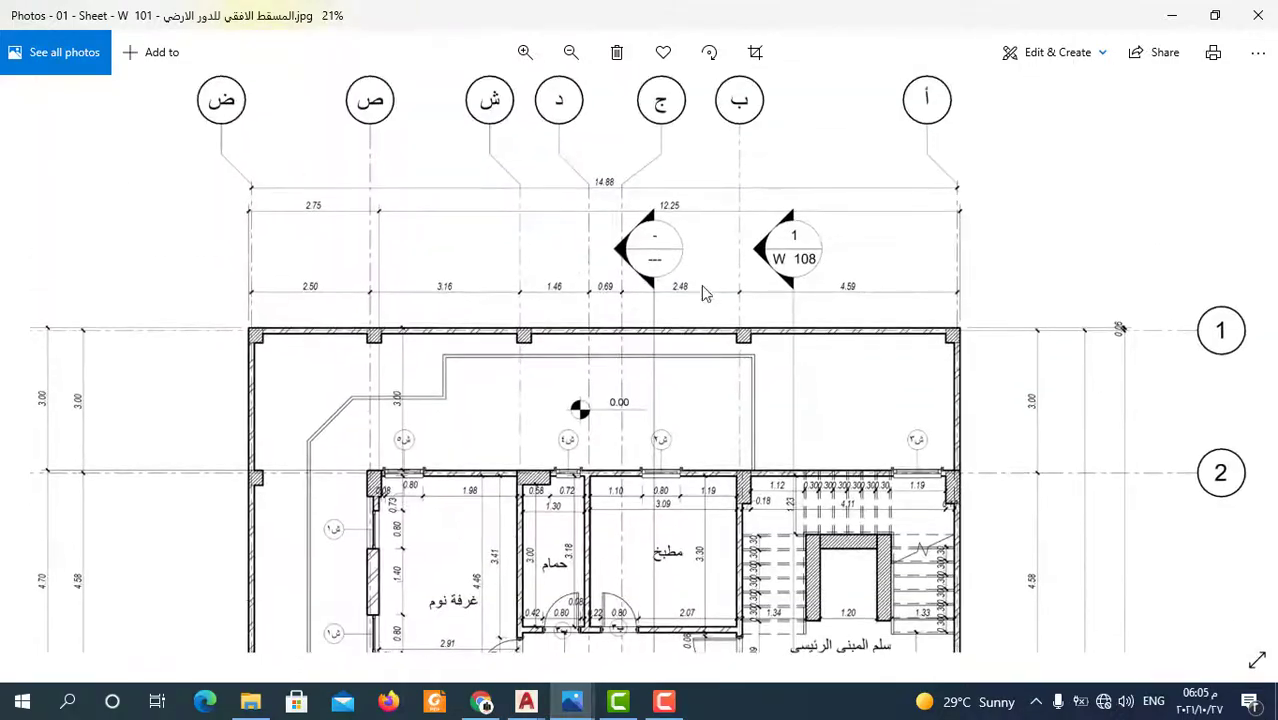
- Pan to the rooms below grid line 2 and zoom in on the plan and compass
{"action": "left_click_drag", "start_coordinate": [677, 407], "coordinate": [656, 228]}
{"action": "scroll", "coordinate": [656, 228], "scroll_direction": "down", "scroll_amount": 2}
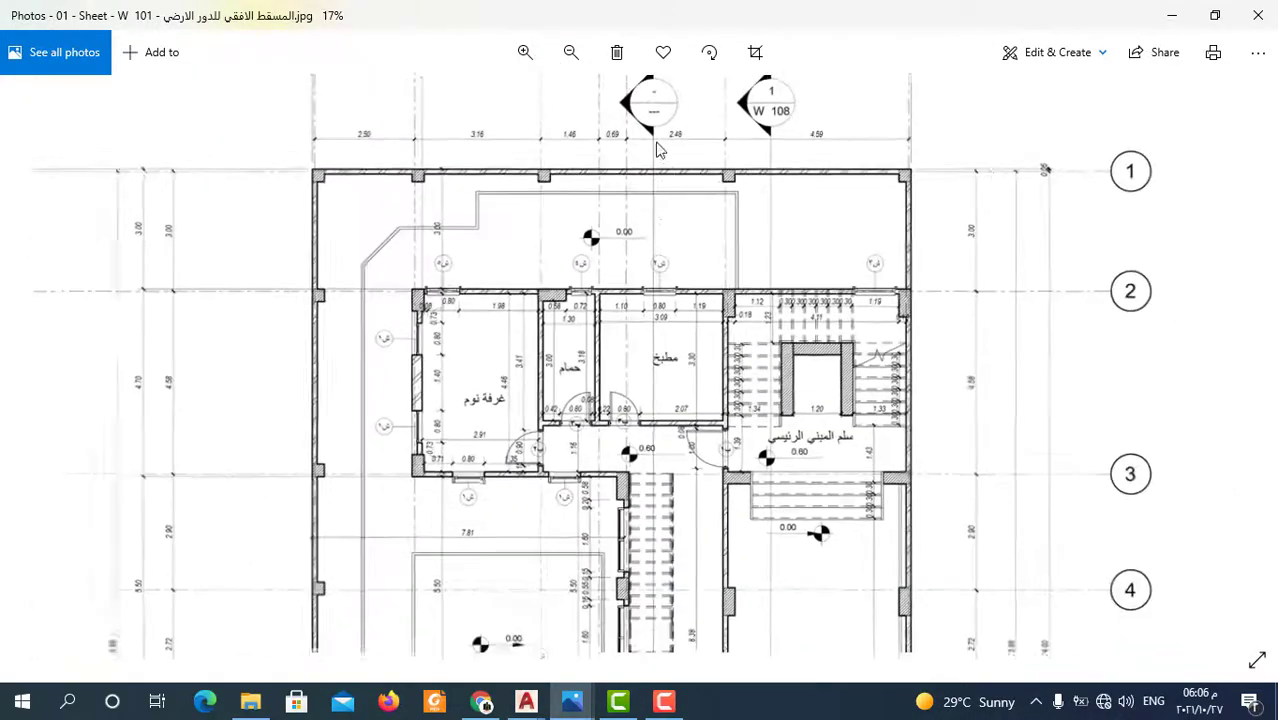
{"action": "scroll", "coordinate": [659, 275], "scroll_direction": "down", "scroll_amount": 2}
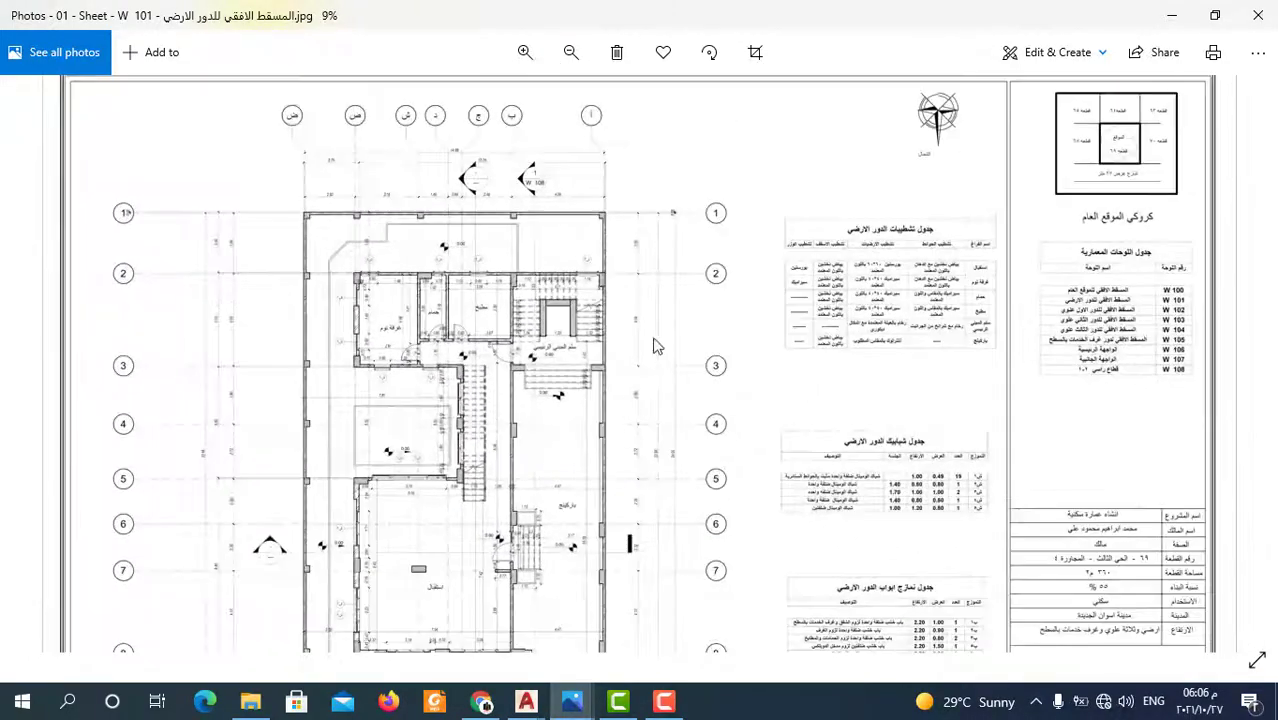
{"action": "scroll", "coordinate": [398, 505], "scroll_direction": "up", "scroll_amount": 2}
{"action": "scroll", "coordinate": [397, 517], "scroll_direction": "up", "scroll_amount": 1}
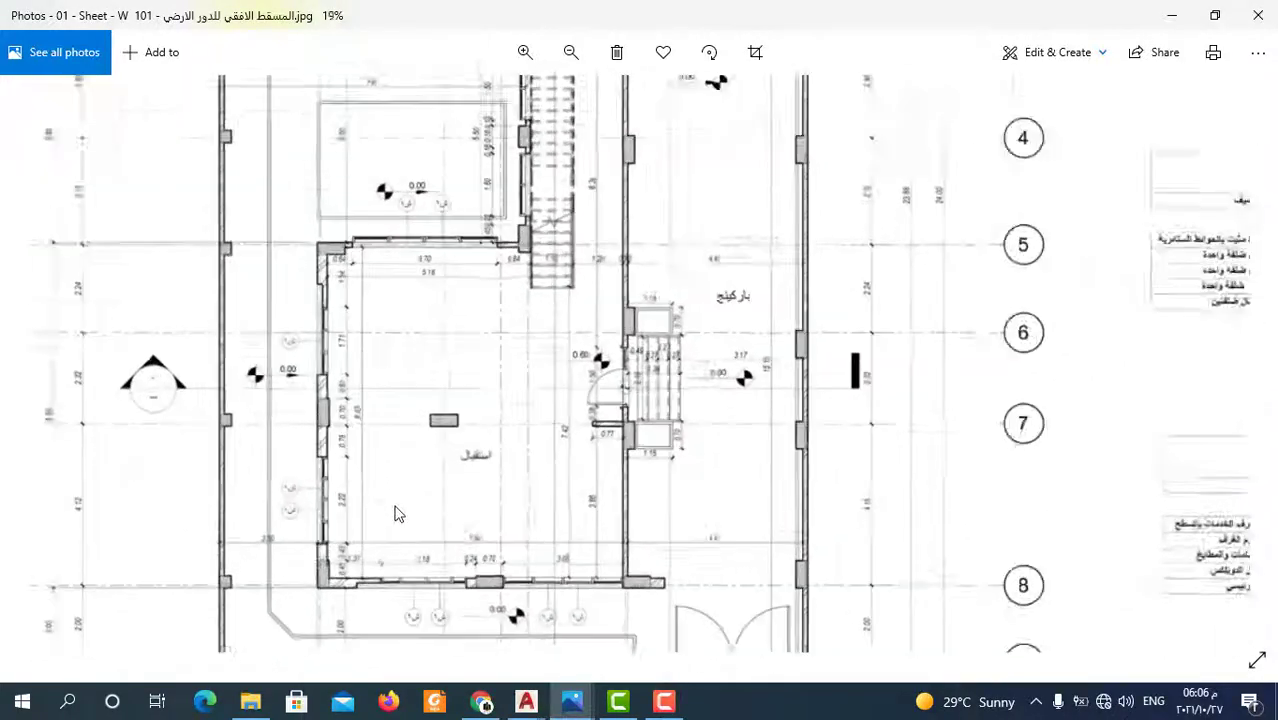
{"action": "scroll", "coordinate": [392, 460], "scroll_direction": "up", "scroll_amount": 1}
{"action": "scroll", "coordinate": [388, 416], "scroll_direction": "up", "scroll_amount": 1}
{"action": "scroll", "coordinate": [506, 403], "scroll_direction": "down", "scroll_amount": 2}
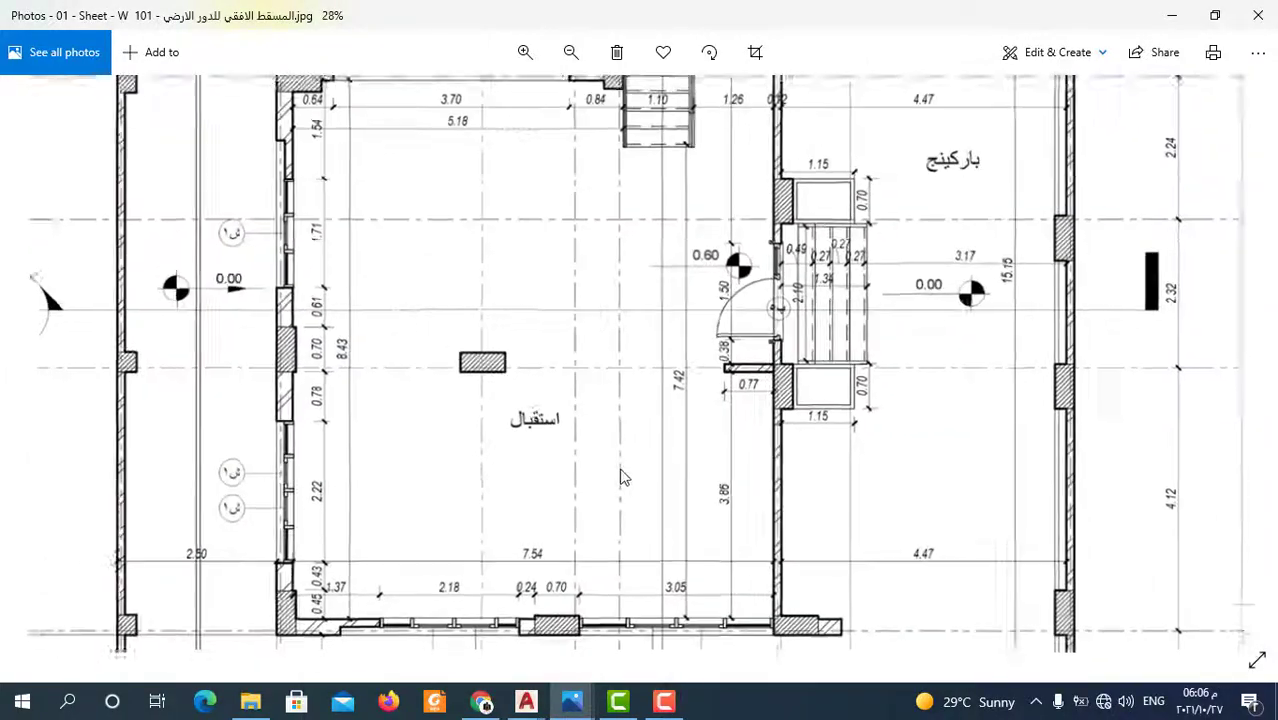
{"action": "scroll", "coordinate": [640, 400], "scroll_direction": "down", "scroll_amount": 2}
{"action": "scroll", "coordinate": [757, 399], "scroll_direction": "up", "scroll_amount": 1}
{"action": "scroll", "coordinate": [757, 399], "scroll_direction": "up", "scroll_amount": 2}
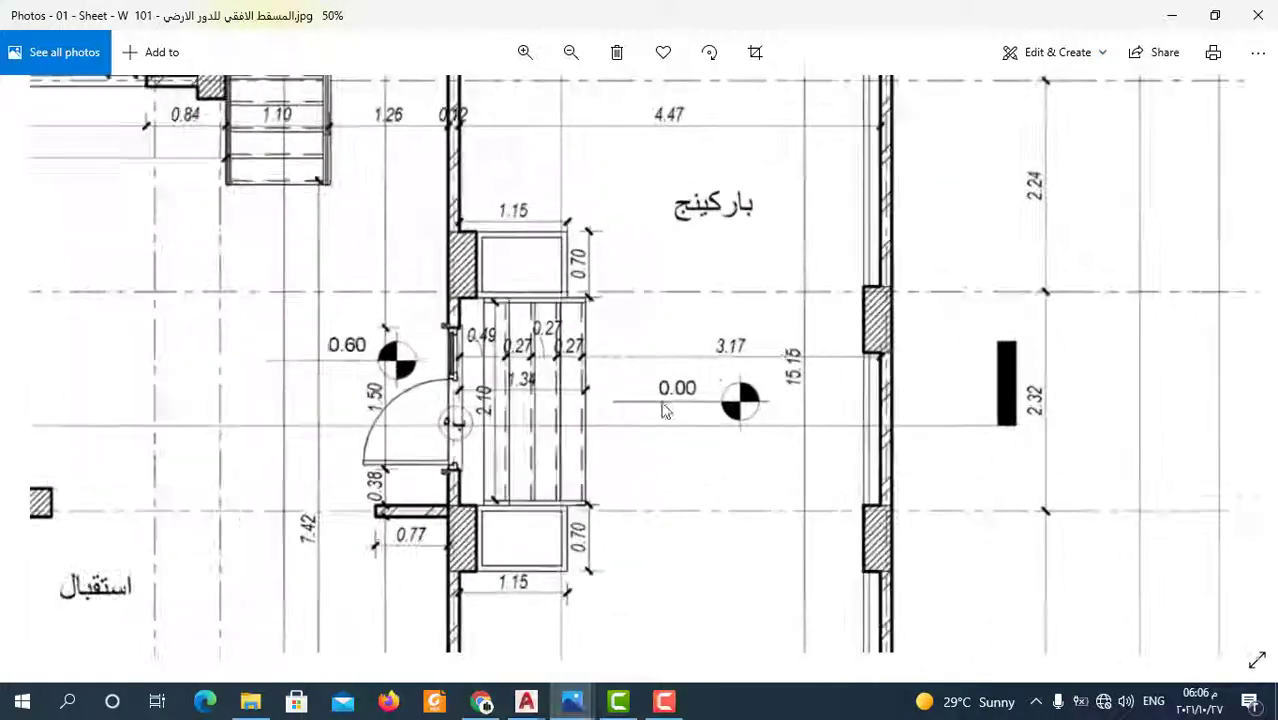
{"action": "scroll", "coordinate": [712, 395], "scroll_direction": "up", "scroll_amount": 1}
{"action": "scroll", "coordinate": [708, 410], "scroll_direction": "down", "scroll_amount": 1}
{"action": "scroll", "coordinate": [704, 418], "scroll_direction": "down", "scroll_amount": 2}
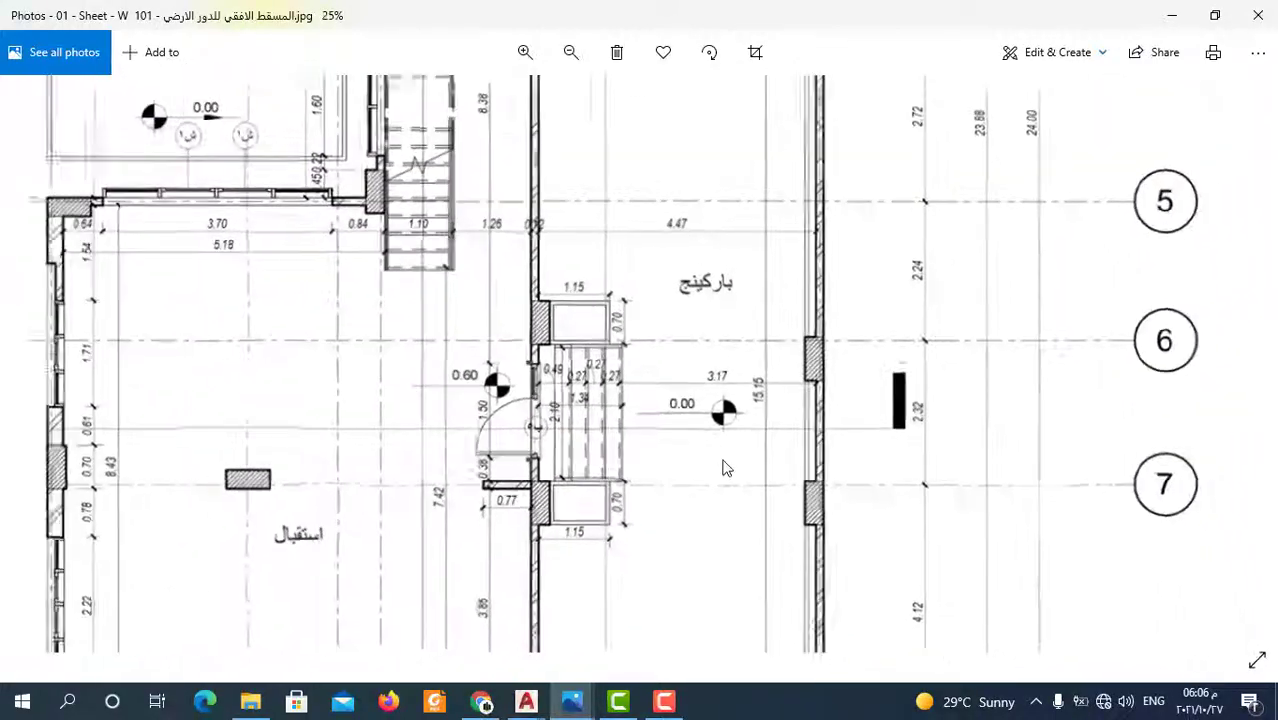
{"action": "scroll", "coordinate": [727, 463], "scroll_direction": "down", "scroll_amount": 1}
{"action": "scroll", "coordinate": [710, 434], "scroll_direction": "down", "scroll_amount": 1}
{"action": "scroll", "coordinate": [703, 343], "scroll_direction": "up", "scroll_amount": 2}
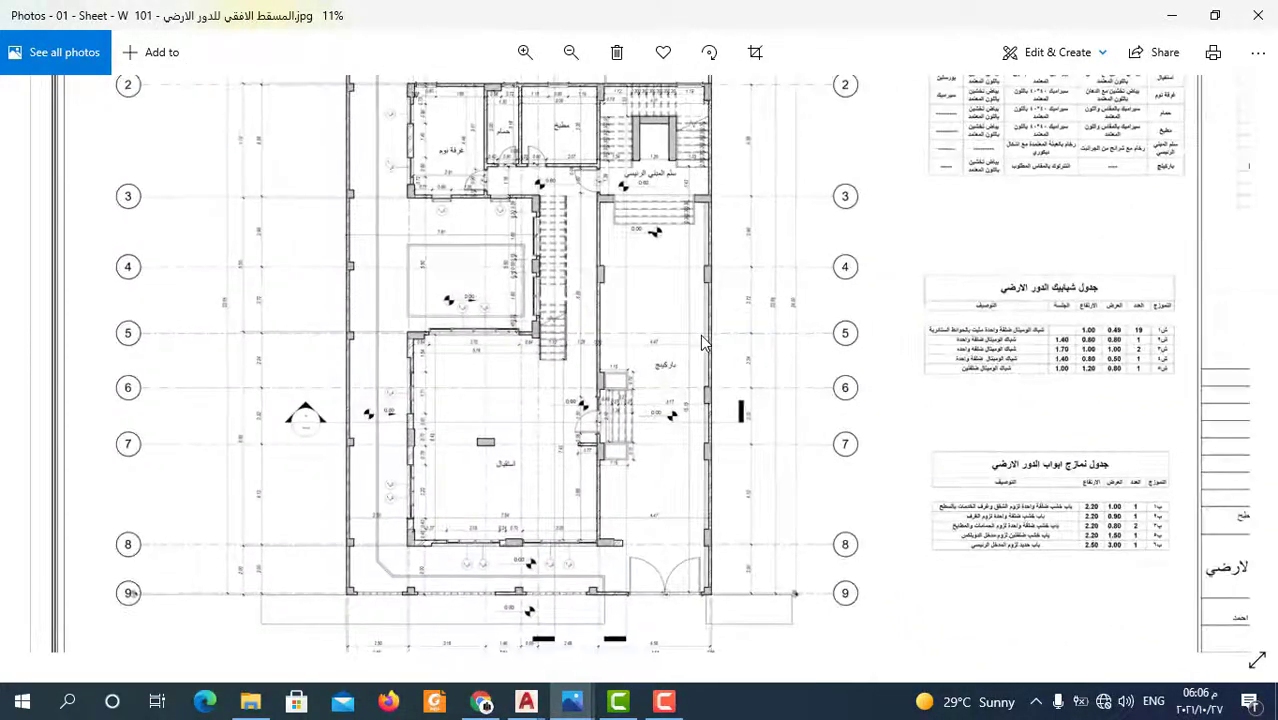
{"action": "scroll", "coordinate": [568, 298], "scroll_direction": "up", "scroll_amount": 1}
{"action": "scroll", "coordinate": [555, 230], "scroll_direction": "up", "scroll_amount": 2}
{"action": "scroll", "coordinate": [551, 212], "scroll_direction": "up", "scroll_amount": 1}
{"action": "scroll", "coordinate": [555, 218], "scroll_direction": "up", "scroll_amount": 2}
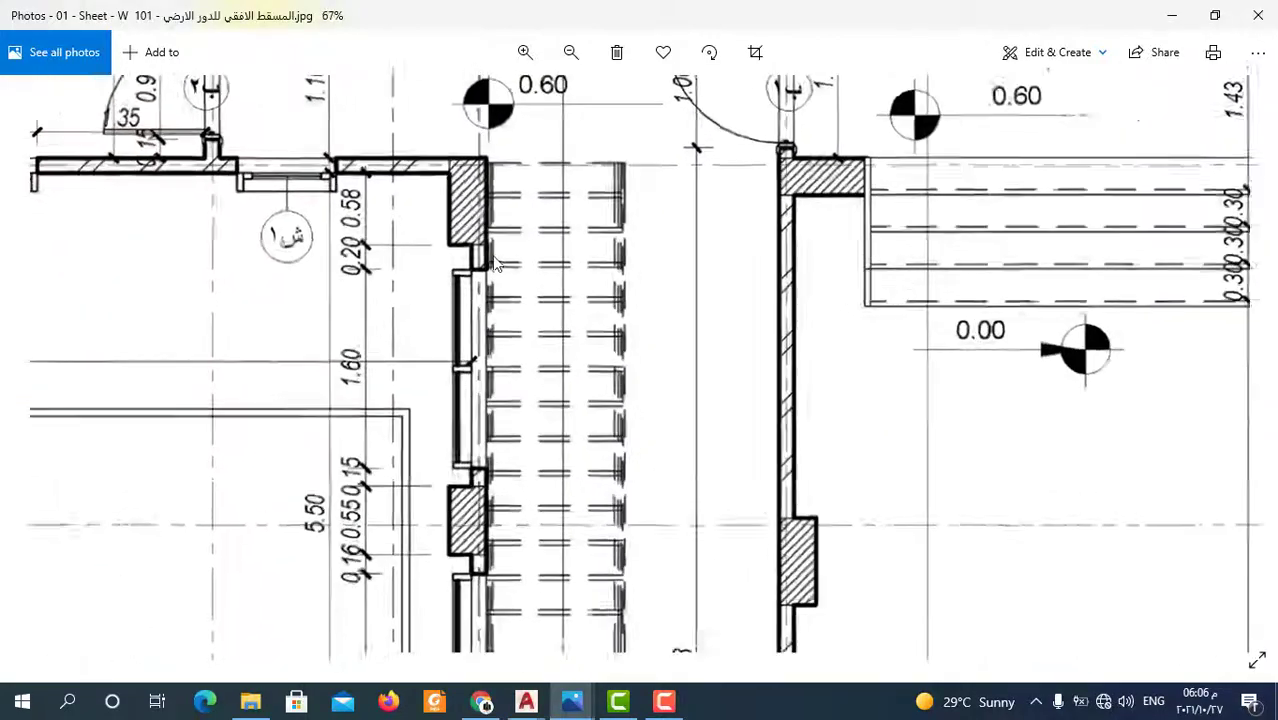
{"action": "scroll", "coordinate": [490, 260], "scroll_direction": "up", "scroll_amount": 1}
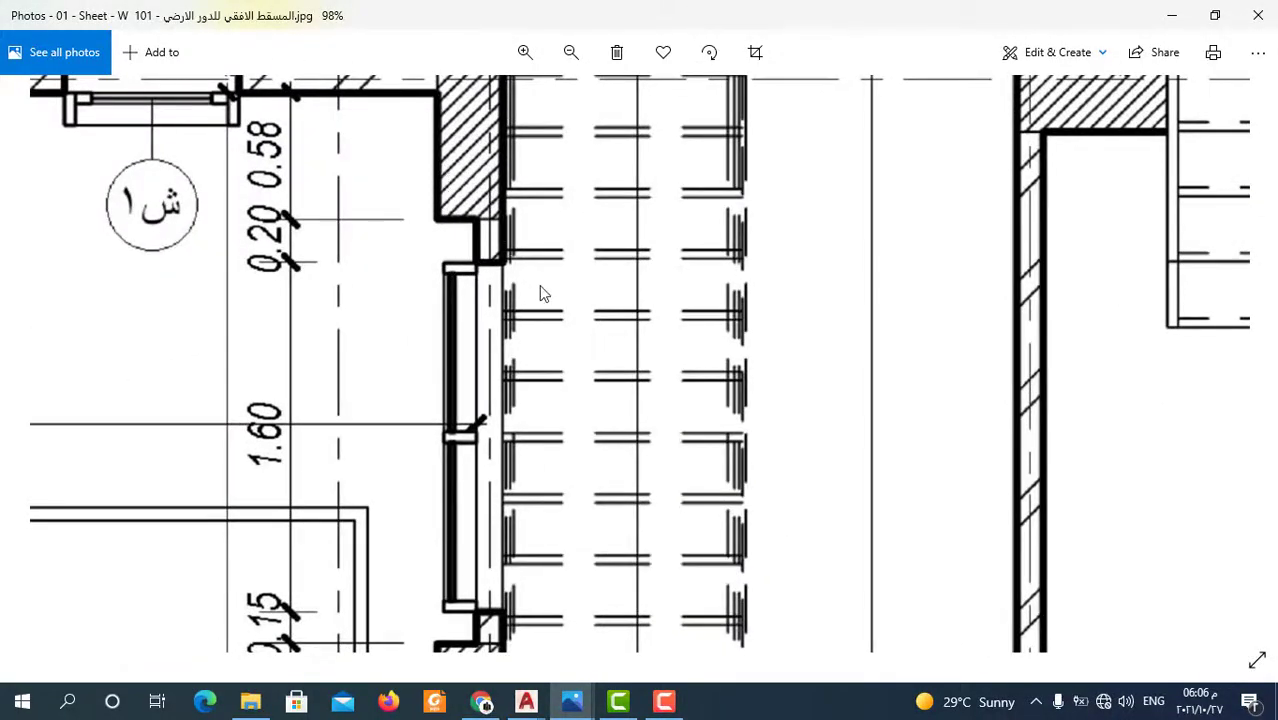
- Zoom in on the finishes schedule and the W 100–W 108 sheet-list table
{"action": "scroll", "coordinate": [727, 291], "scroll_direction": "down", "scroll_amount": 2}
{"action": "scroll", "coordinate": [719, 299], "scroll_direction": "down", "scroll_amount": 1}
{"action": "scroll", "coordinate": [719, 299], "scroll_direction": "down", "scroll_amount": 1}
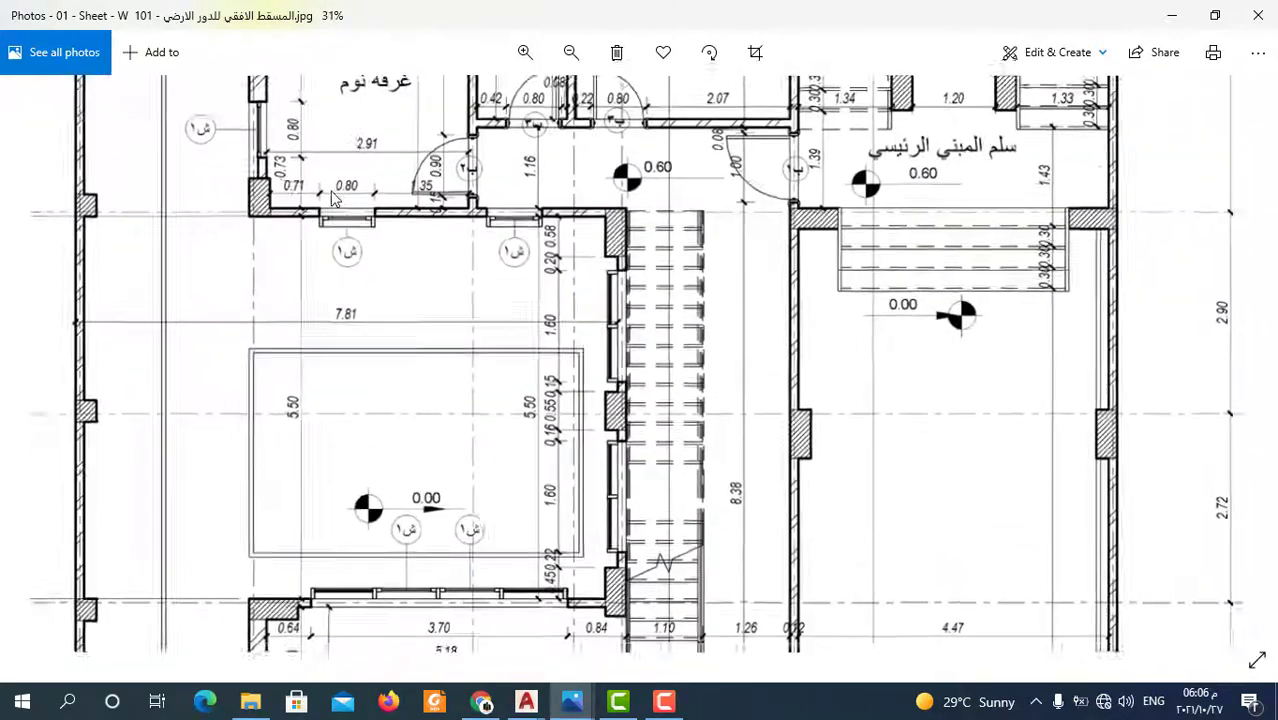
{"action": "scroll", "coordinate": [335, 199], "scroll_direction": "up", "scroll_amount": 3}
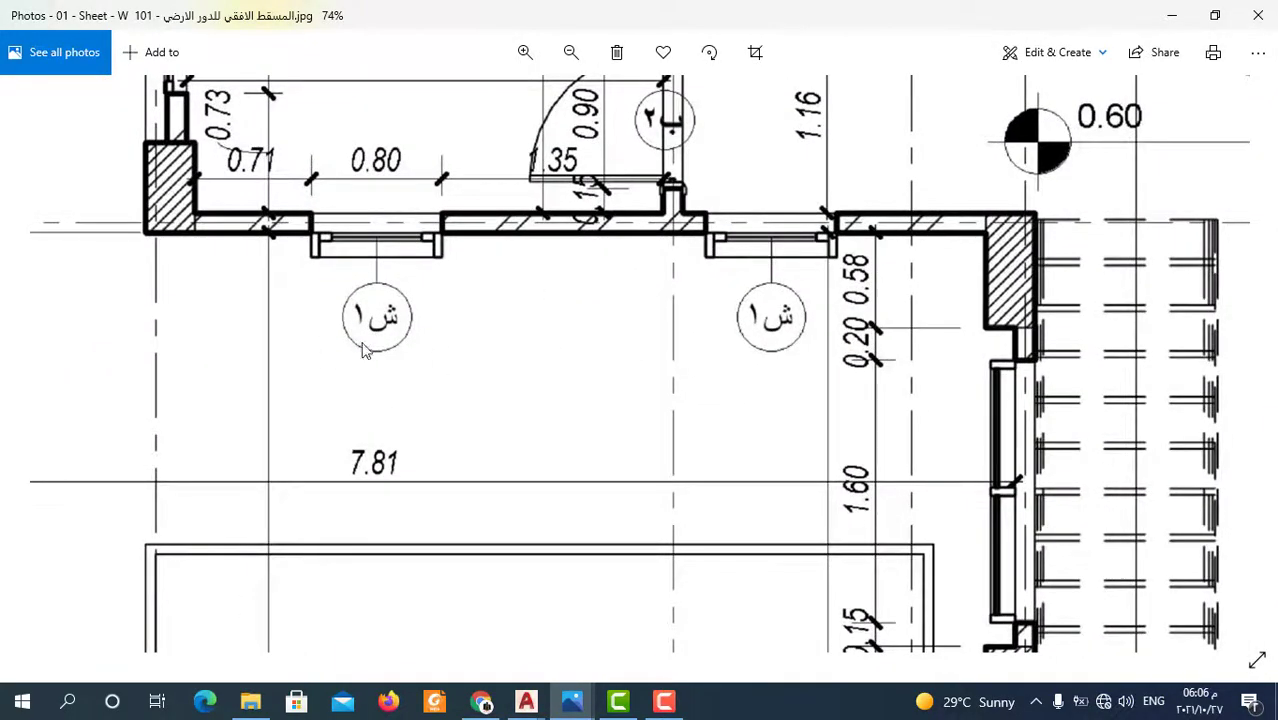
{"action": "scroll", "coordinate": [610, 432], "scroll_direction": "down", "scroll_amount": 2}
{"action": "scroll", "coordinate": [610, 432], "scroll_direction": "down", "scroll_amount": 1}
{"action": "scroll", "coordinate": [627, 360], "scroll_direction": "up", "scroll_amount": 2}
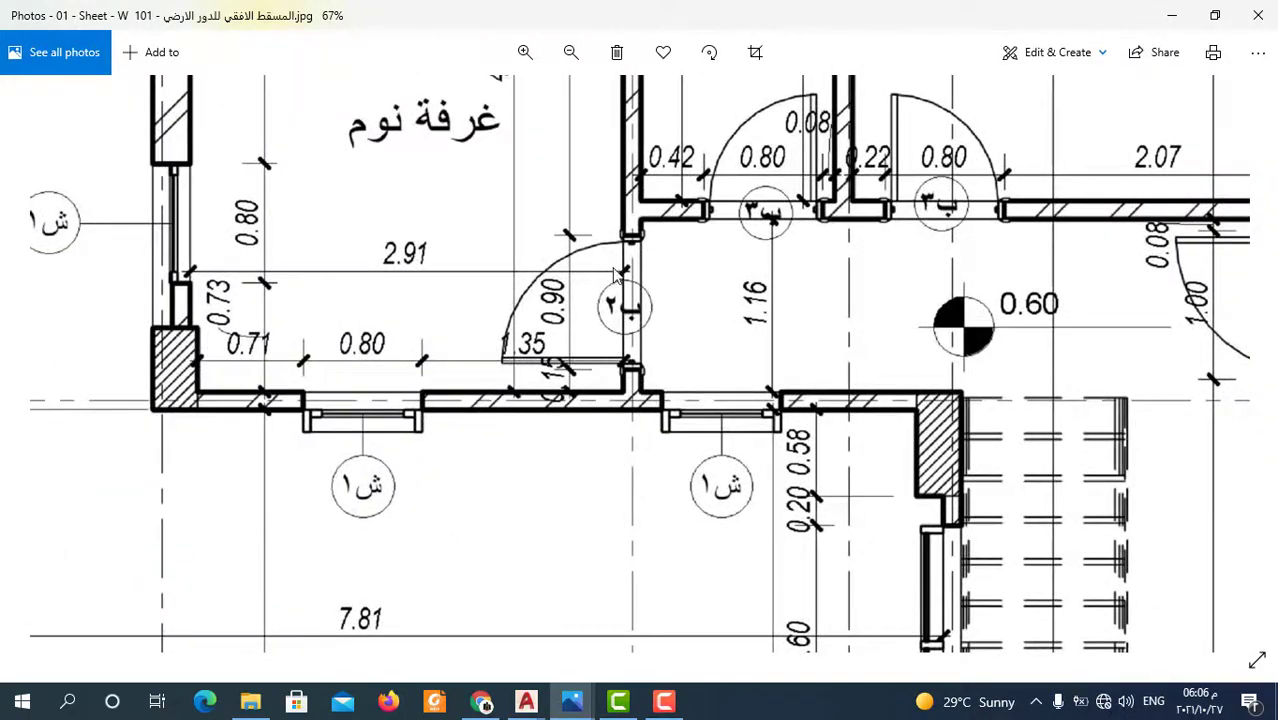
{"action": "scroll", "coordinate": [617, 277], "scroll_direction": "down", "scroll_amount": 4}
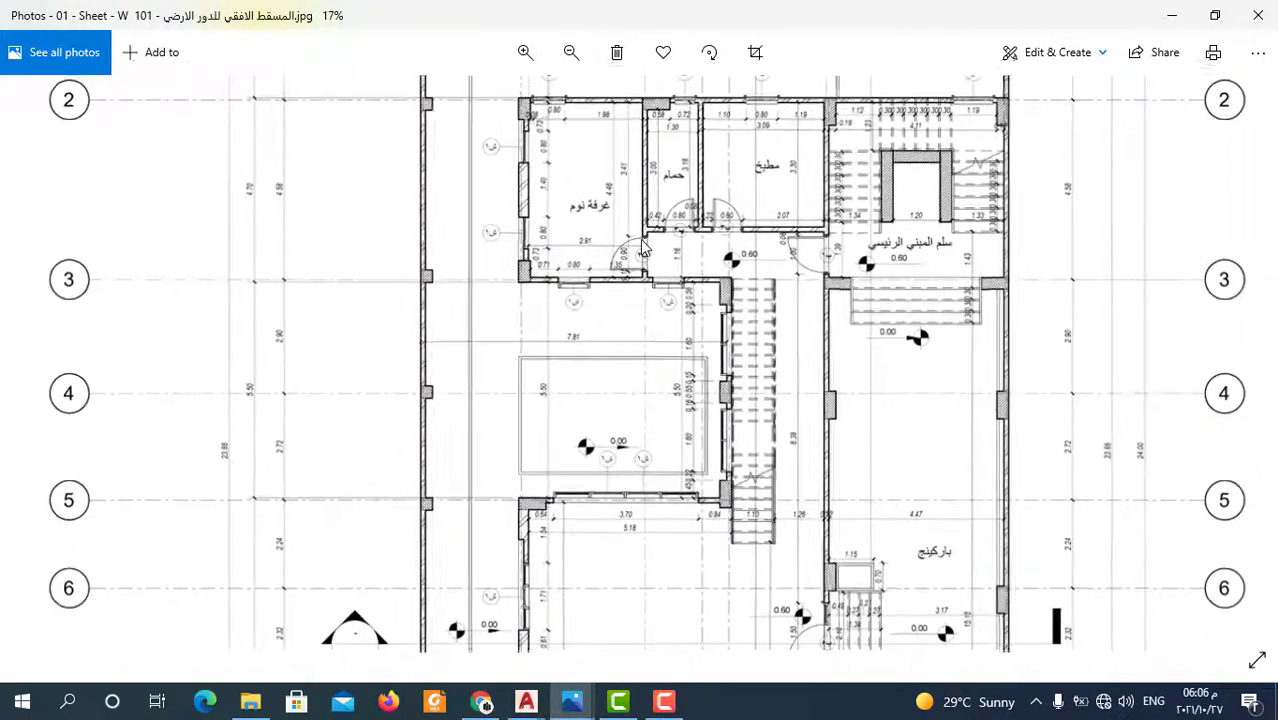
{"action": "scroll", "coordinate": [645, 250], "scroll_direction": "down", "scroll_amount": 2}
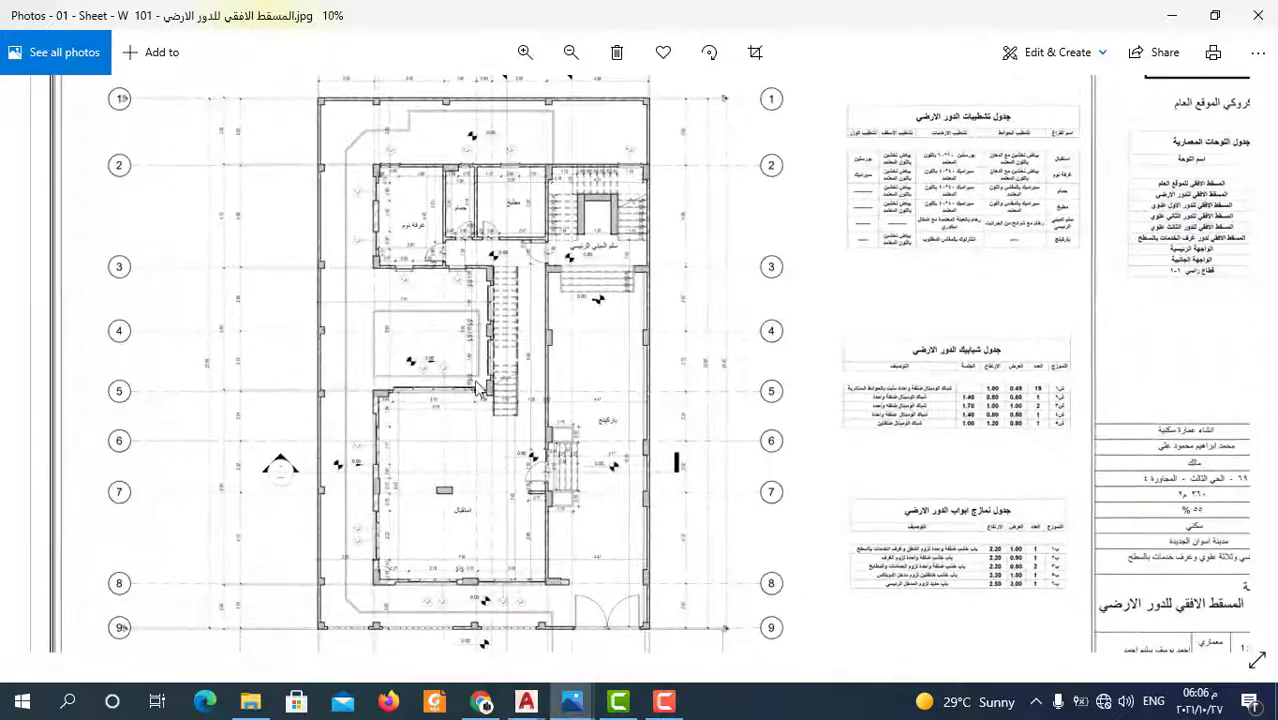
{"action": "scroll", "coordinate": [828, 288], "scroll_direction": "down", "scroll_amount": 1}
{"action": "scroll", "coordinate": [700, 450], "scroll_direction": "down", "scroll_amount": 1}
{"action": "scroll", "coordinate": [599, 633], "scroll_direction": "up", "scroll_amount": 2}
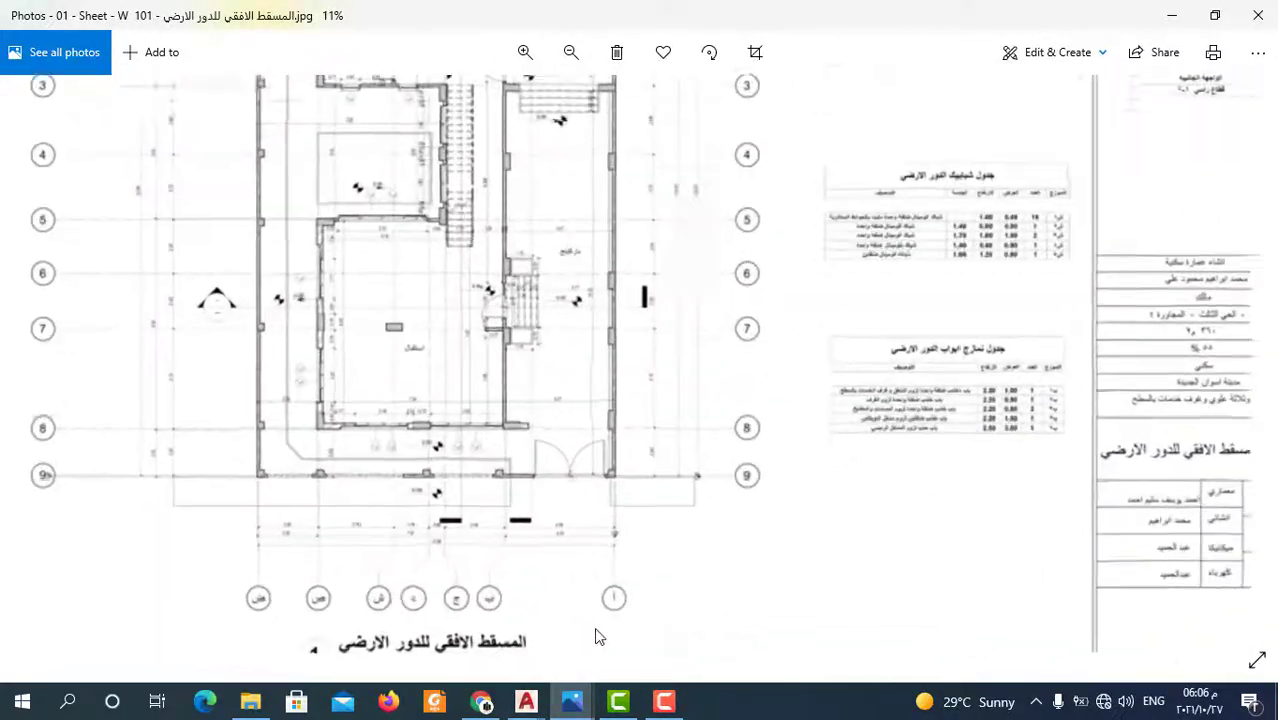
{"action": "scroll", "coordinate": [620, 468], "scroll_direction": "up", "scroll_amount": 2}
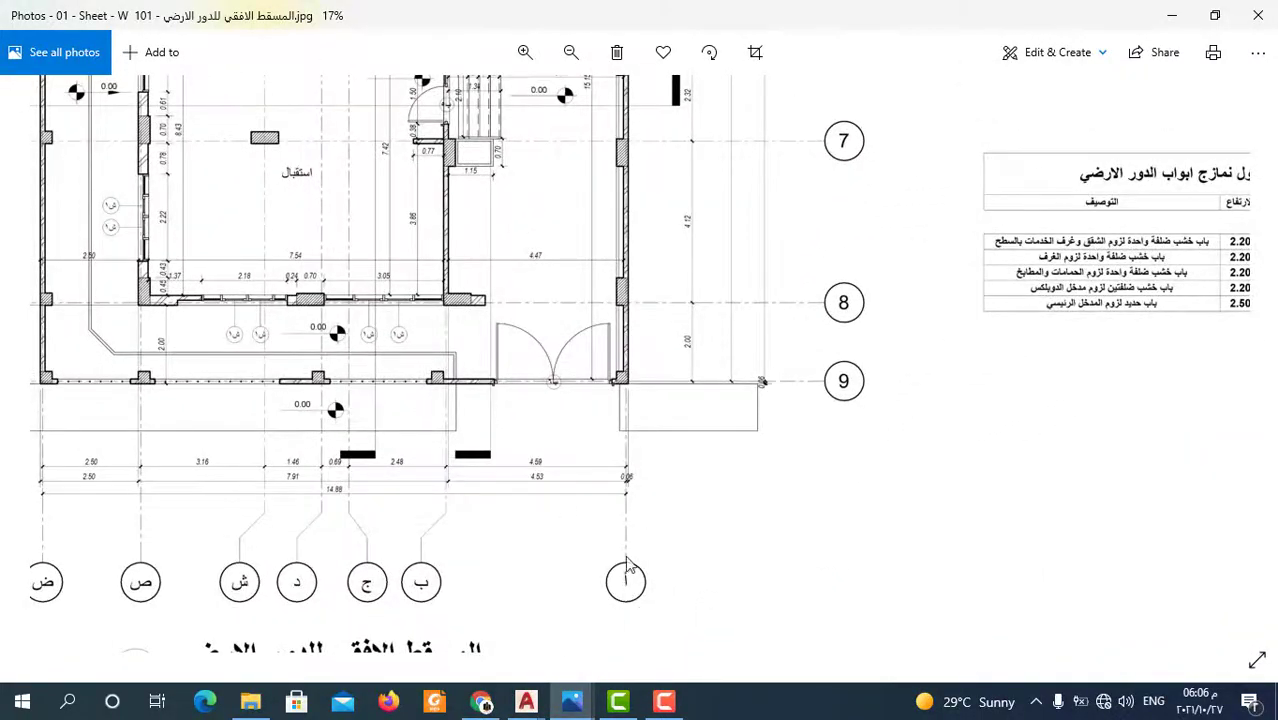
{"action": "scroll", "coordinate": [760, 585], "scroll_direction": "down", "scroll_amount": 1}
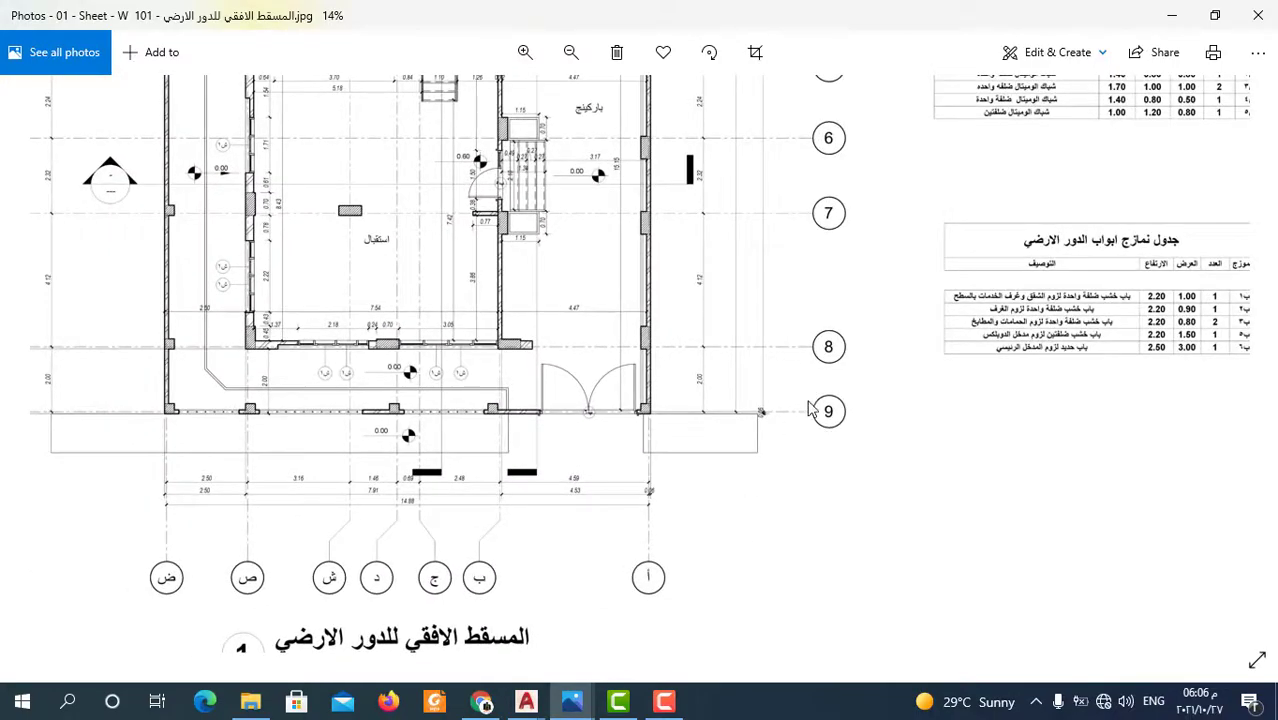
{"action": "scroll", "coordinate": [808, 418], "scroll_direction": "down", "scroll_amount": 1}
{"action": "scroll", "coordinate": [819, 497], "scroll_direction": "down", "scroll_amount": 1}
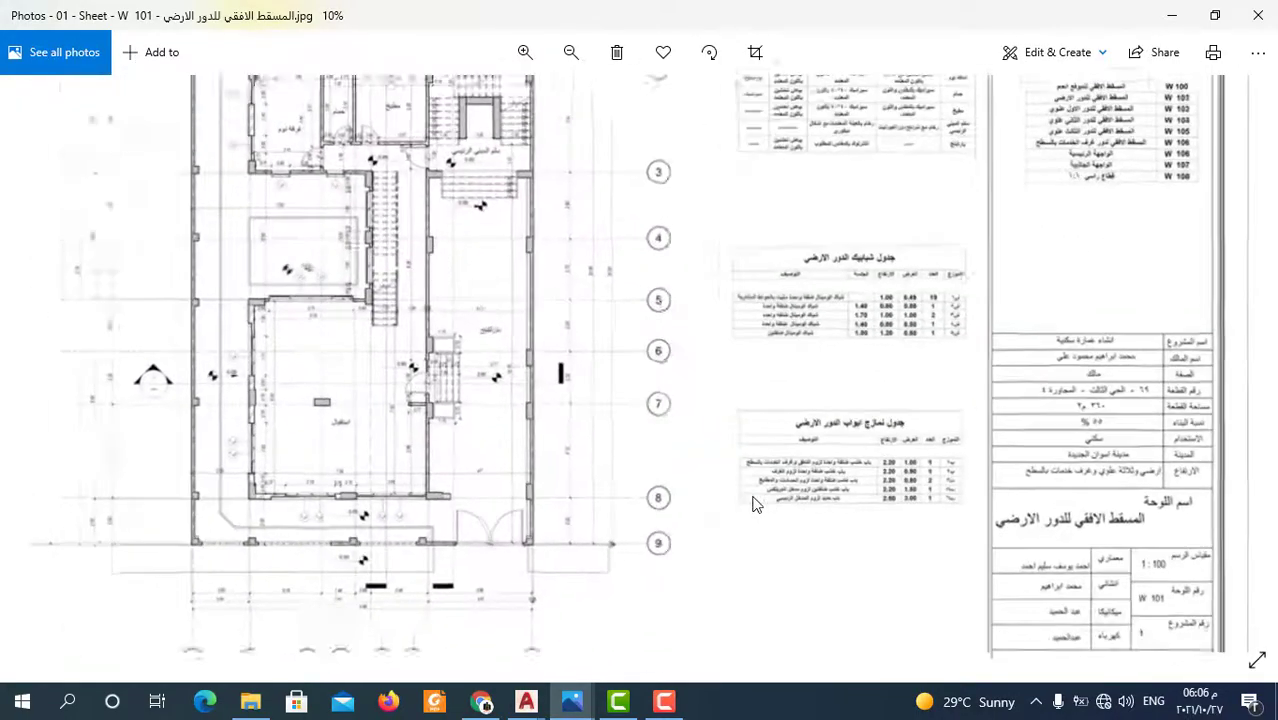
{"action": "scroll", "coordinate": [900, 317], "scroll_direction": "up", "scroll_amount": 1}
{"action": "scroll", "coordinate": [880, 380], "scroll_direction": "up", "scroll_amount": 1}
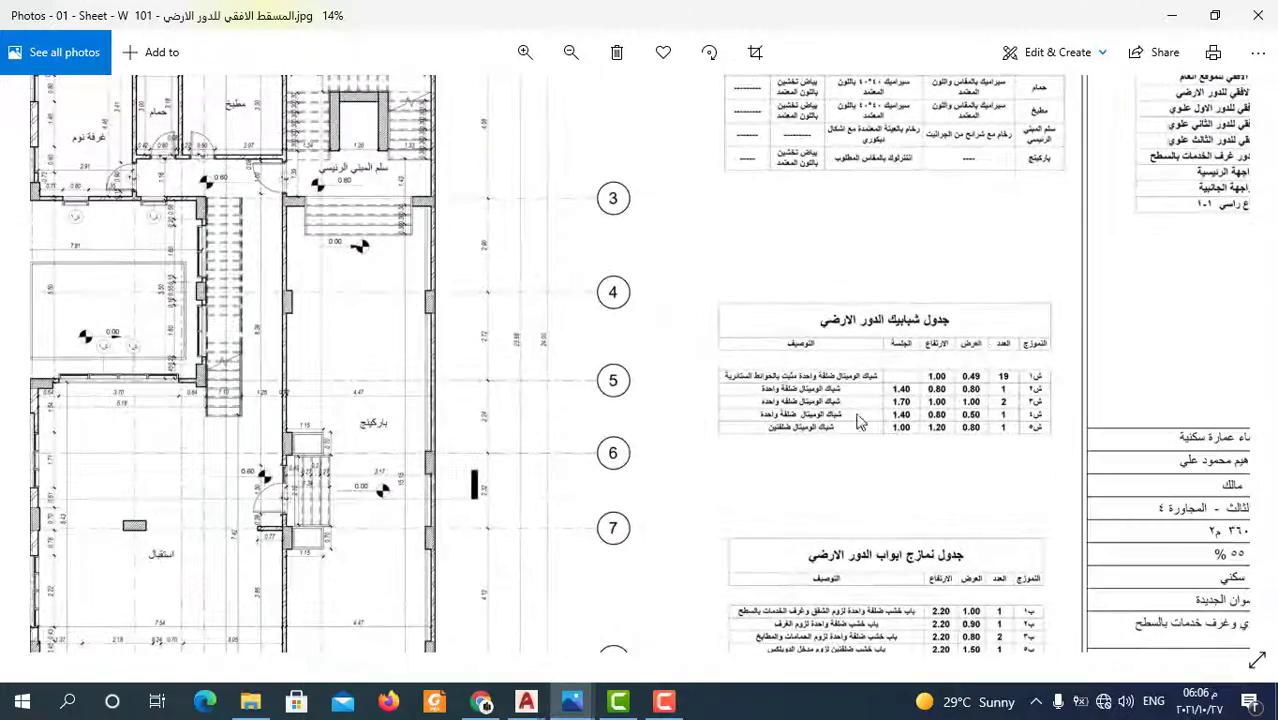
{"action": "scroll", "coordinate": [840, 445], "scroll_direction": "down", "scroll_amount": 1}
{"action": "scroll", "coordinate": [850, 400], "scroll_direction": "down", "scroll_amount": 1}
{"action": "scroll", "coordinate": [880, 300], "scroll_direction": "up", "scroll_amount": 1}
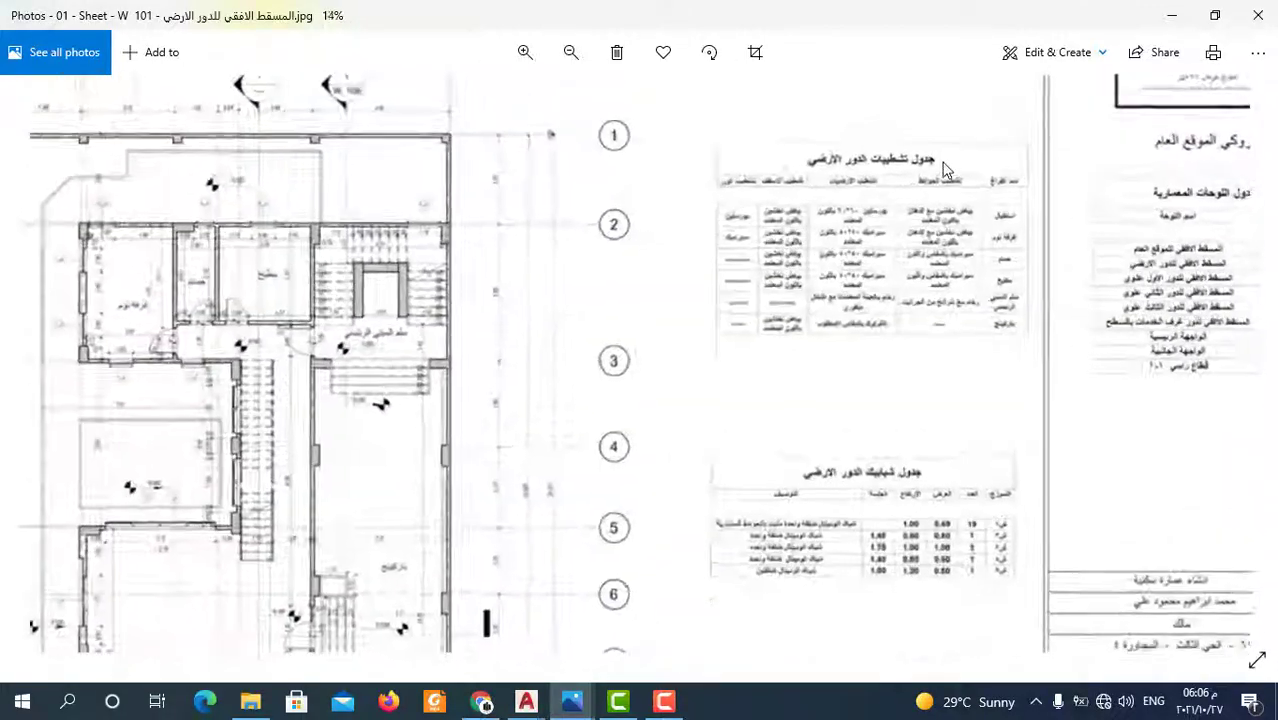
{"action": "scroll", "coordinate": [910, 215], "scroll_direction": "up", "scroll_amount": 1}
{"action": "scroll", "coordinate": [725, 303], "scroll_direction": "down", "scroll_amount": 1}
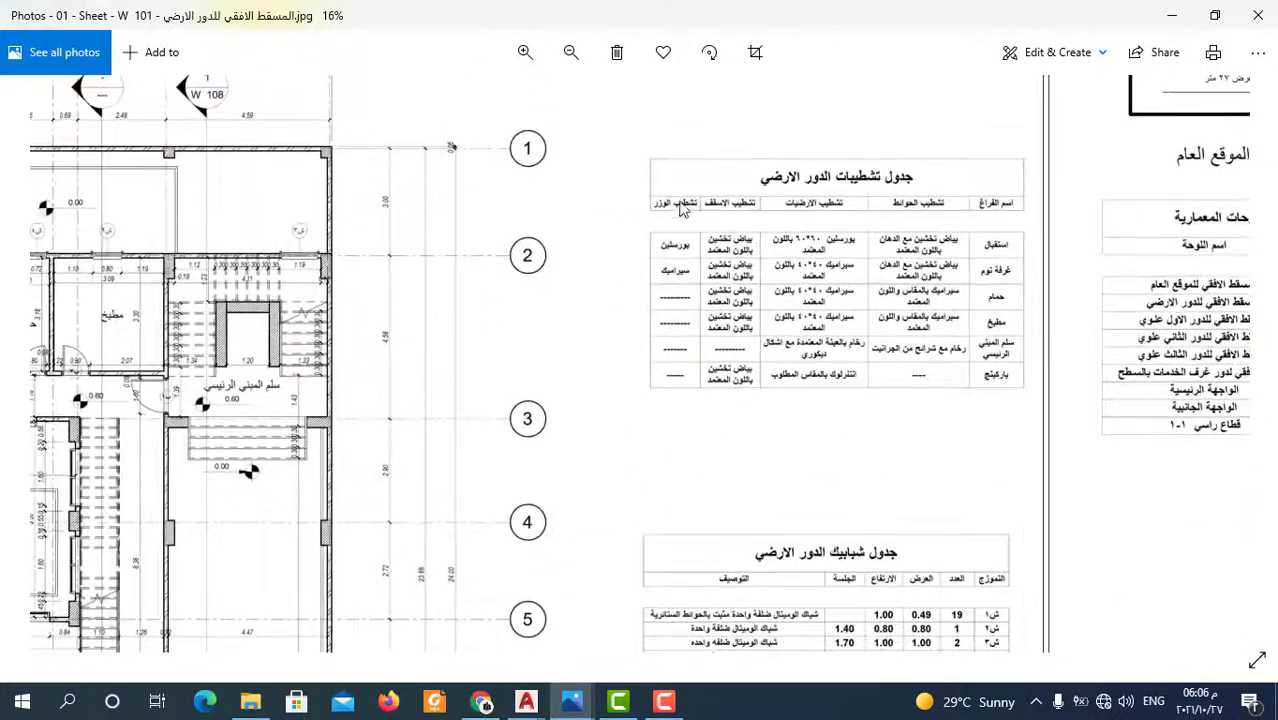
{"action": "scroll", "coordinate": [843, 238], "scroll_direction": "up", "scroll_amount": 1}
{"action": "scroll", "coordinate": [900, 280], "scroll_direction": "down", "scroll_amount": 1}
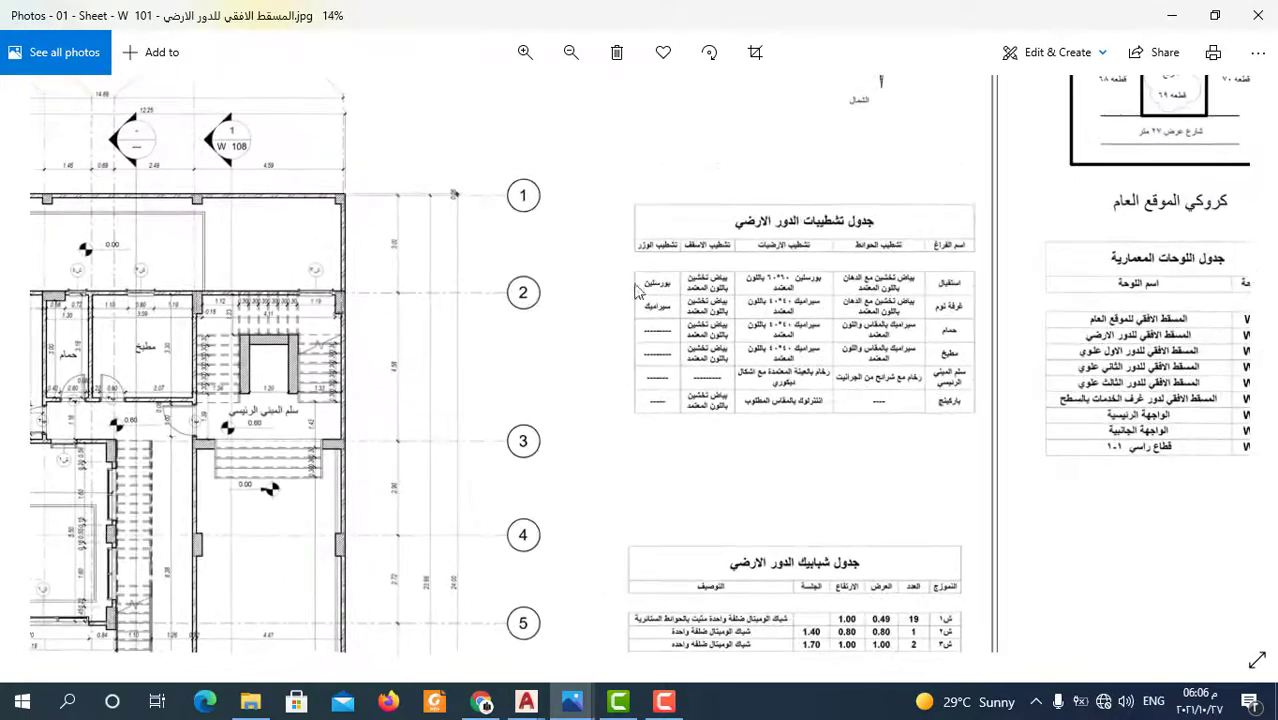
{"action": "scroll", "coordinate": [980, 310], "scroll_direction": "up", "scroll_amount": 1}
{"action": "scroll", "coordinate": [990, 313], "scroll_direction": "up", "scroll_amount": 1}
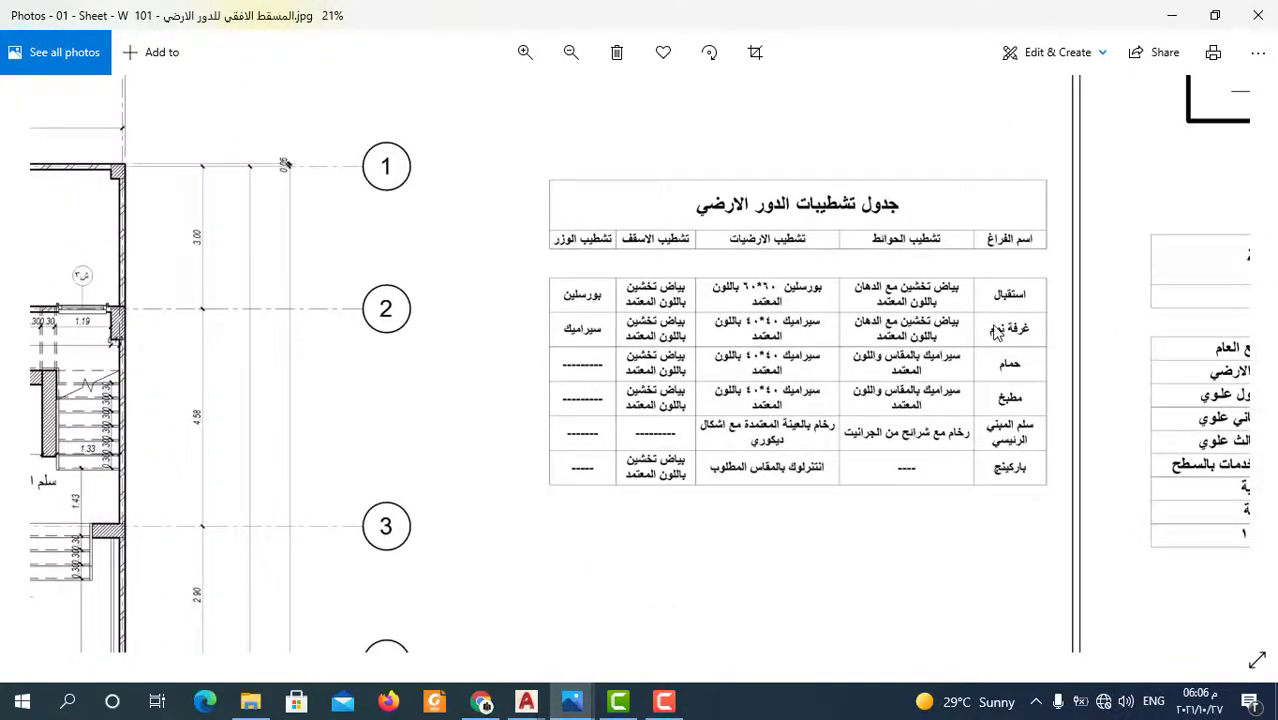
{"action": "scroll", "coordinate": [996, 333], "scroll_direction": "down", "scroll_amount": 1}
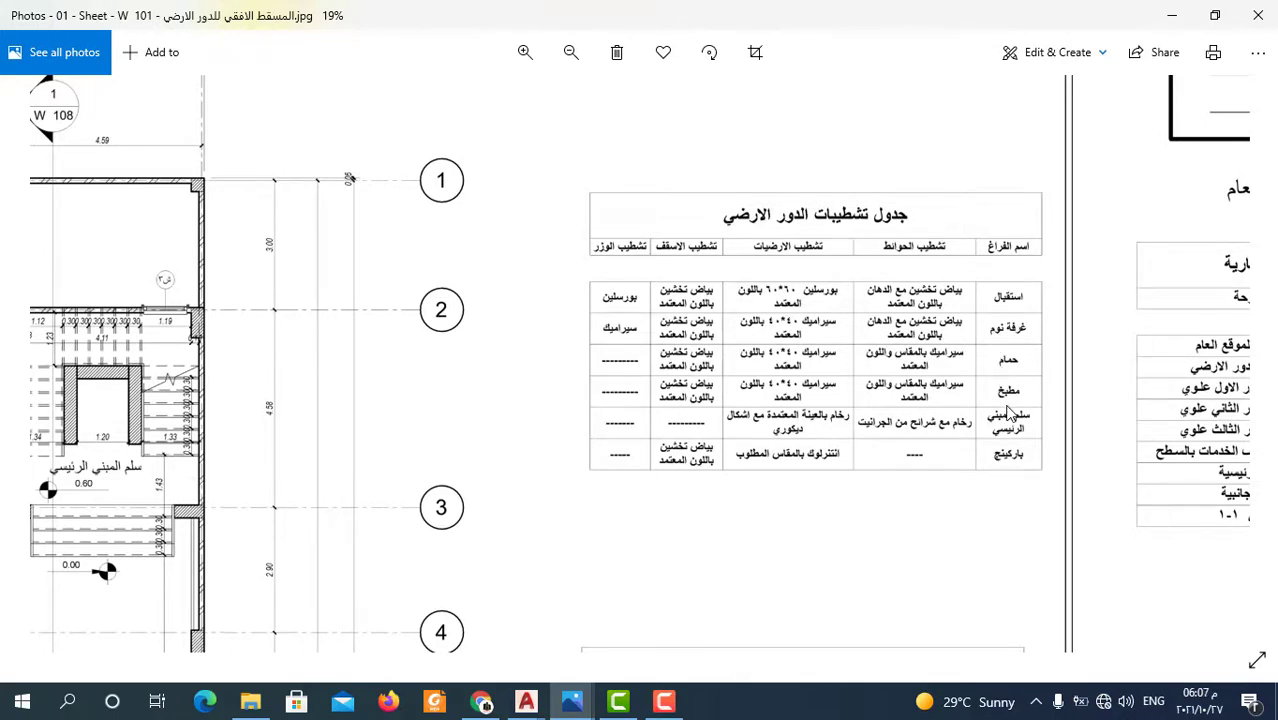
{"action": "scroll", "coordinate": [988, 312], "scroll_direction": "up", "scroll_amount": 1}
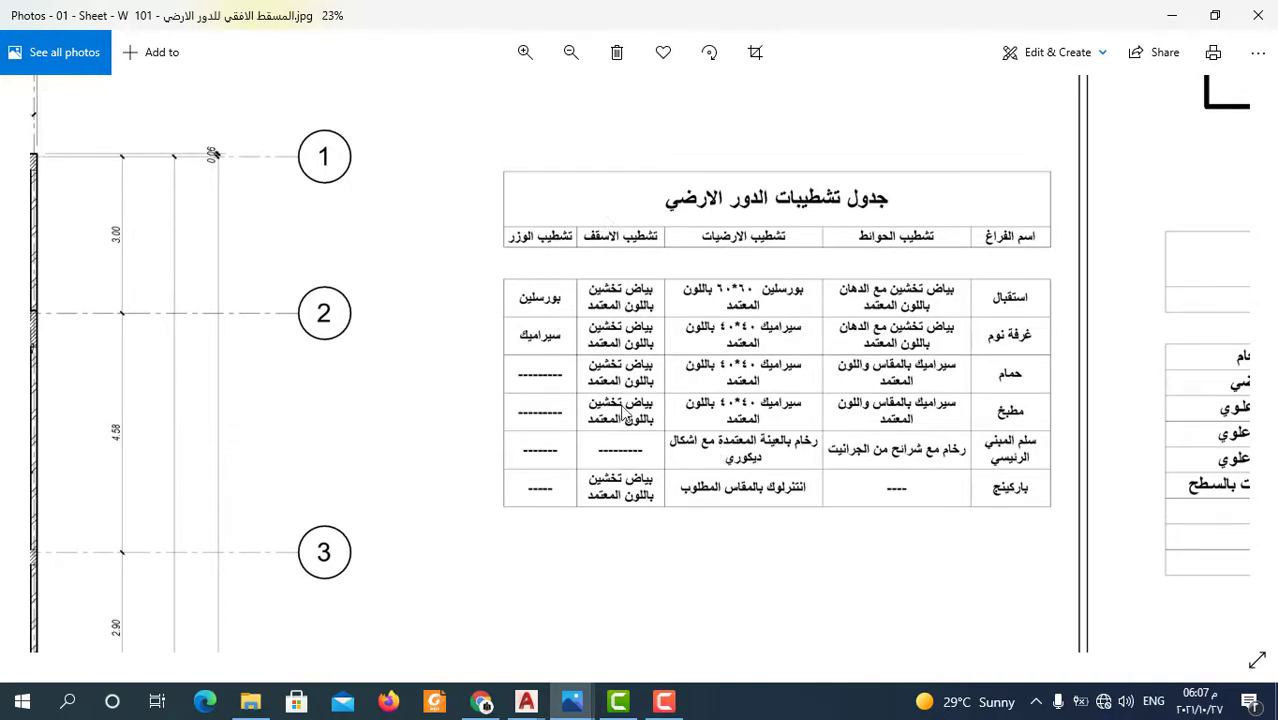
{"action": "scroll", "coordinate": [881, 237], "scroll_direction": "down", "scroll_amount": 2}
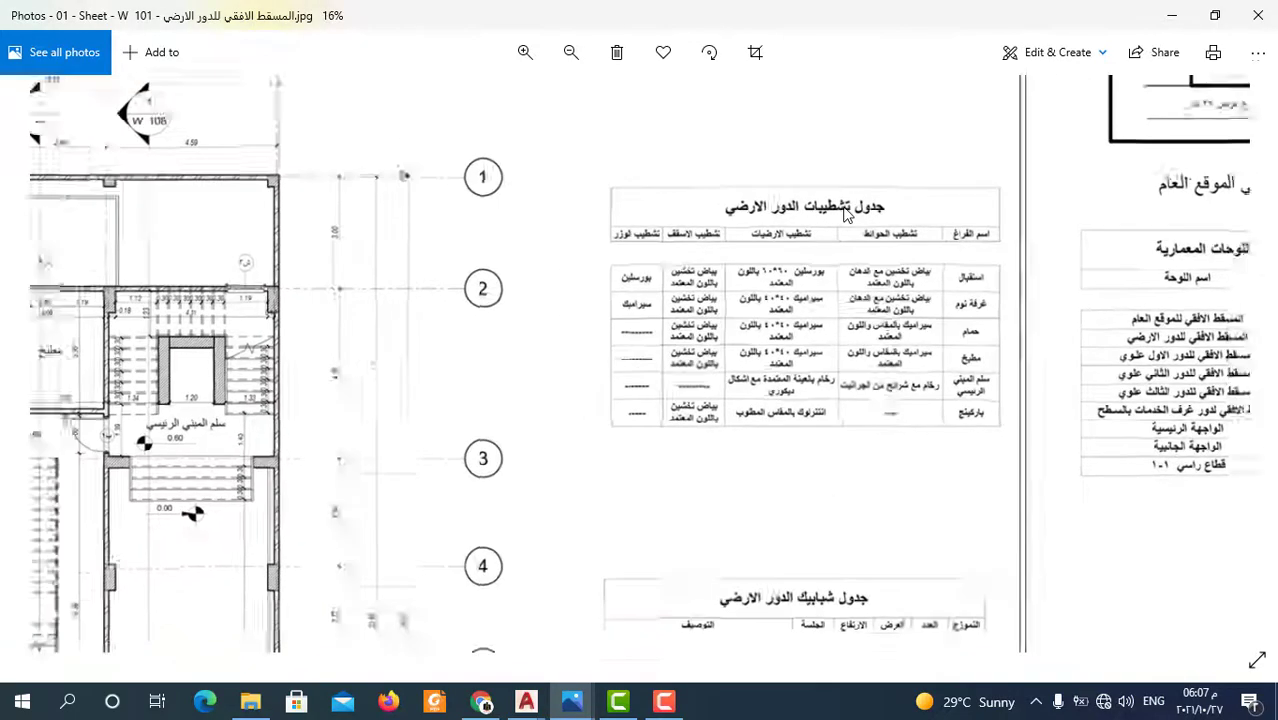
{"action": "scroll", "coordinate": [870, 265], "scroll_direction": "down", "scroll_amount": 2}
{"action": "scroll", "coordinate": [858, 295], "scroll_direction": "down", "scroll_amount": 1}
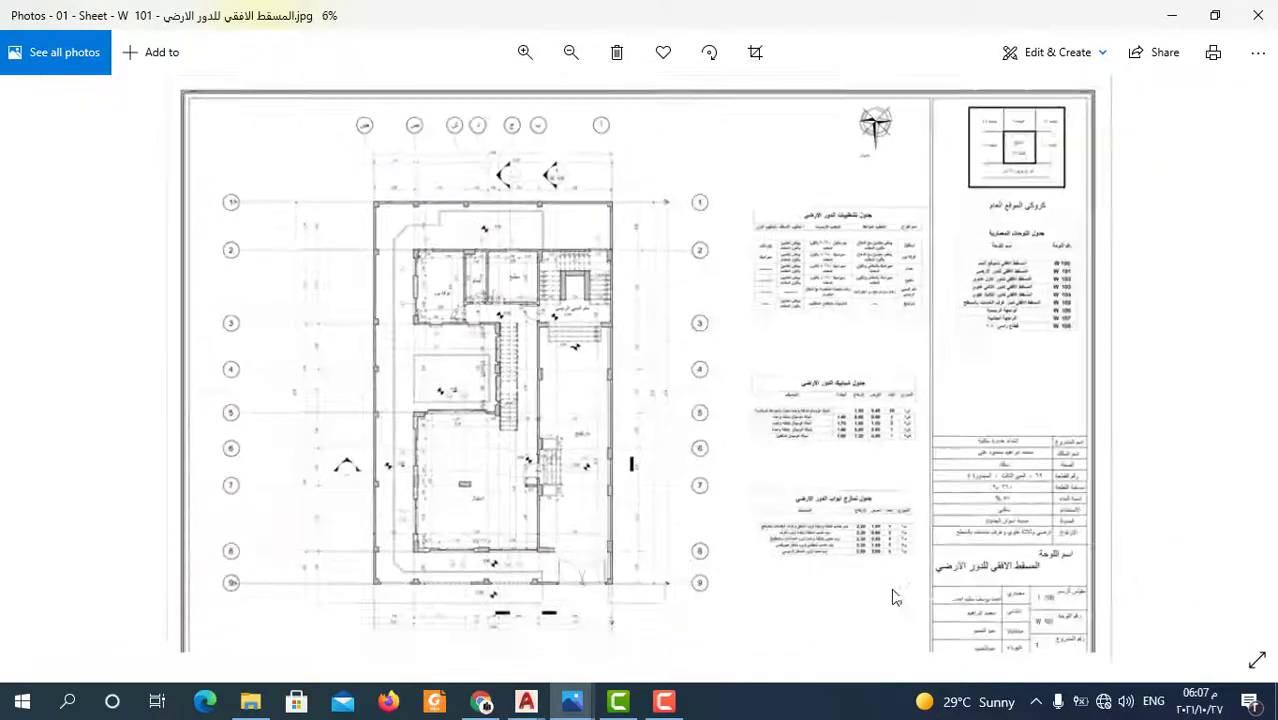
{"action": "scroll", "coordinate": [880, 500], "scroll_direction": "up", "scroll_amount": 1}
{"action": "scroll", "coordinate": [800, 450], "scroll_direction": "up", "scroll_amount": 3}
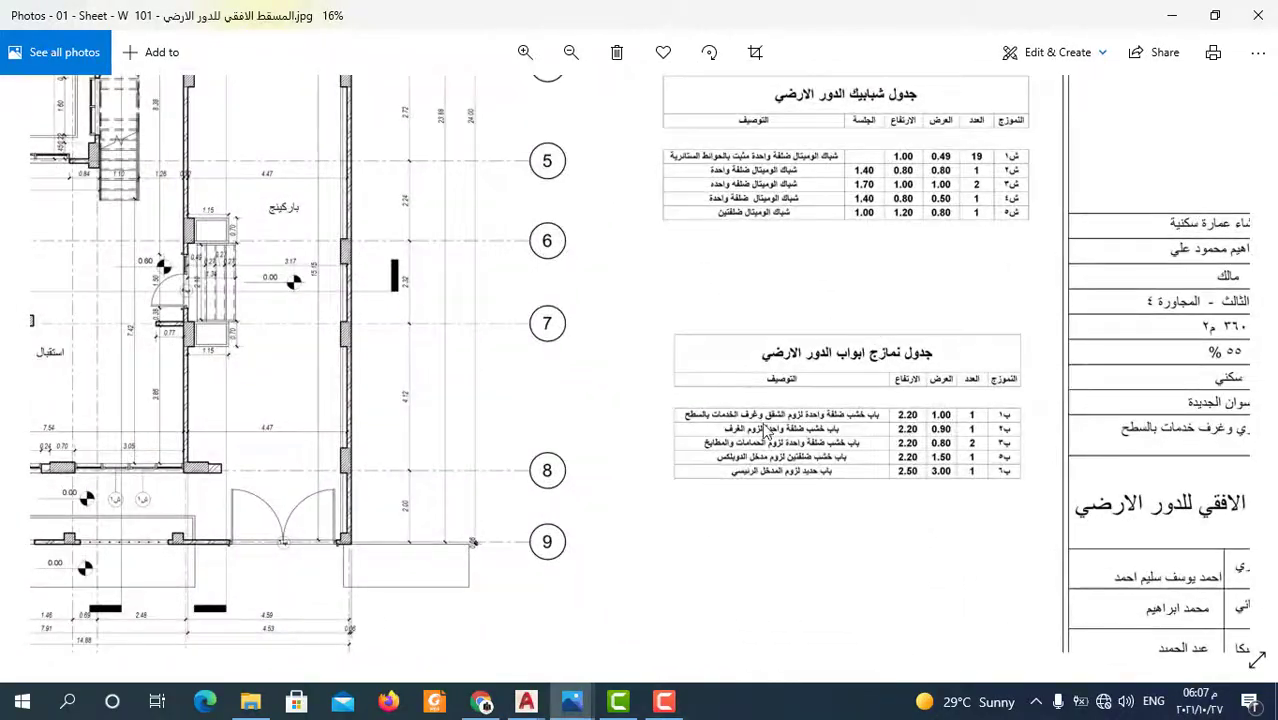
{"action": "scroll", "coordinate": [765, 470], "scroll_direction": "down", "scroll_amount": 1}
{"action": "scroll", "coordinate": [760, 520], "scroll_direction": "down", "scroll_amount": 1}
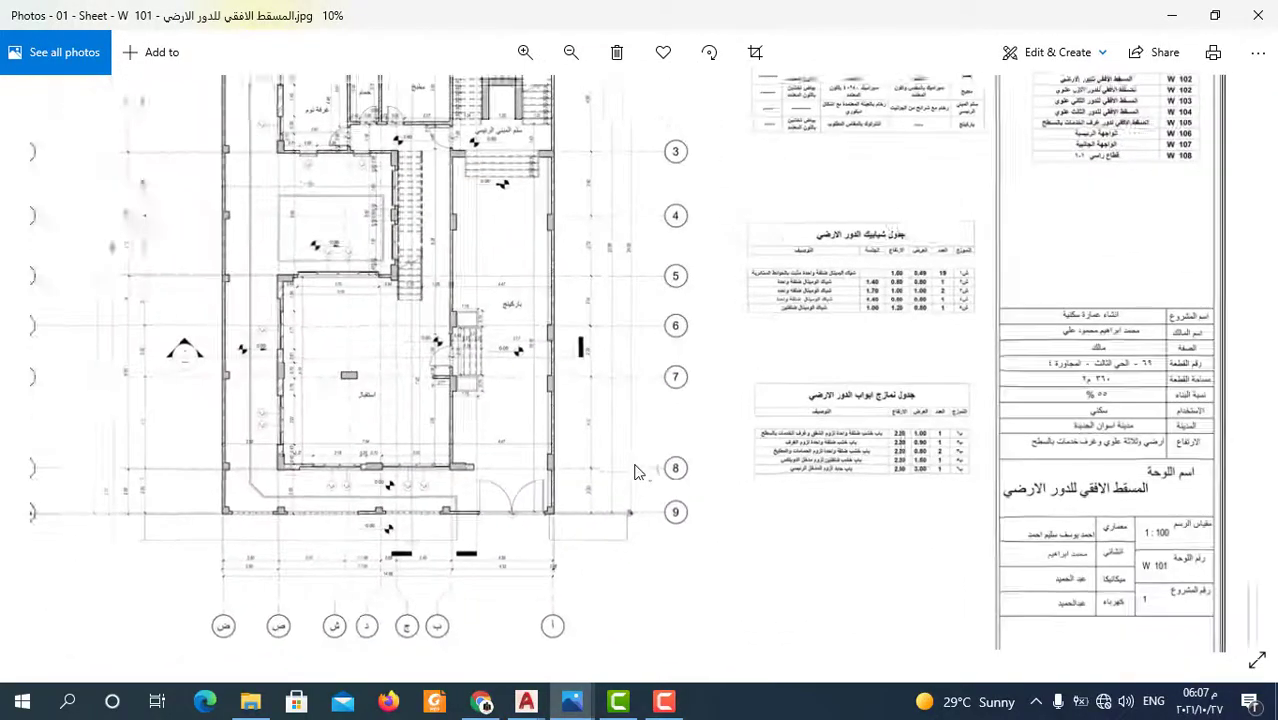
{"action": "scroll", "coordinate": [800, 570], "scroll_direction": "down", "scroll_amount": 1}
{"action": "scroll", "coordinate": [848, 622], "scroll_direction": "down", "scroll_amount": 1}
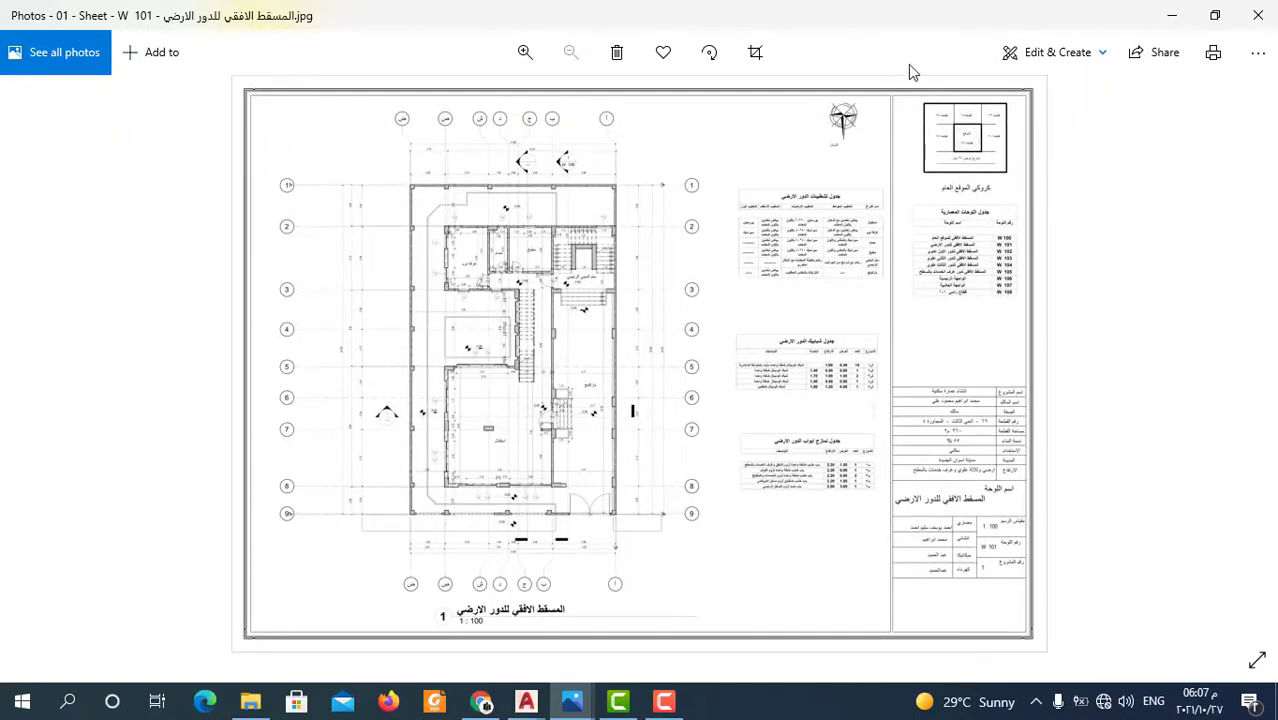
{"action": "scroll", "coordinate": [885, 82], "scroll_direction": "up", "scroll_amount": 1}
{"action": "scroll", "coordinate": [860, 100], "scroll_direction": "up", "scroll_amount": 1}
{"action": "scroll", "coordinate": [900, 150], "scroll_direction": "up", "scroll_amount": 2}
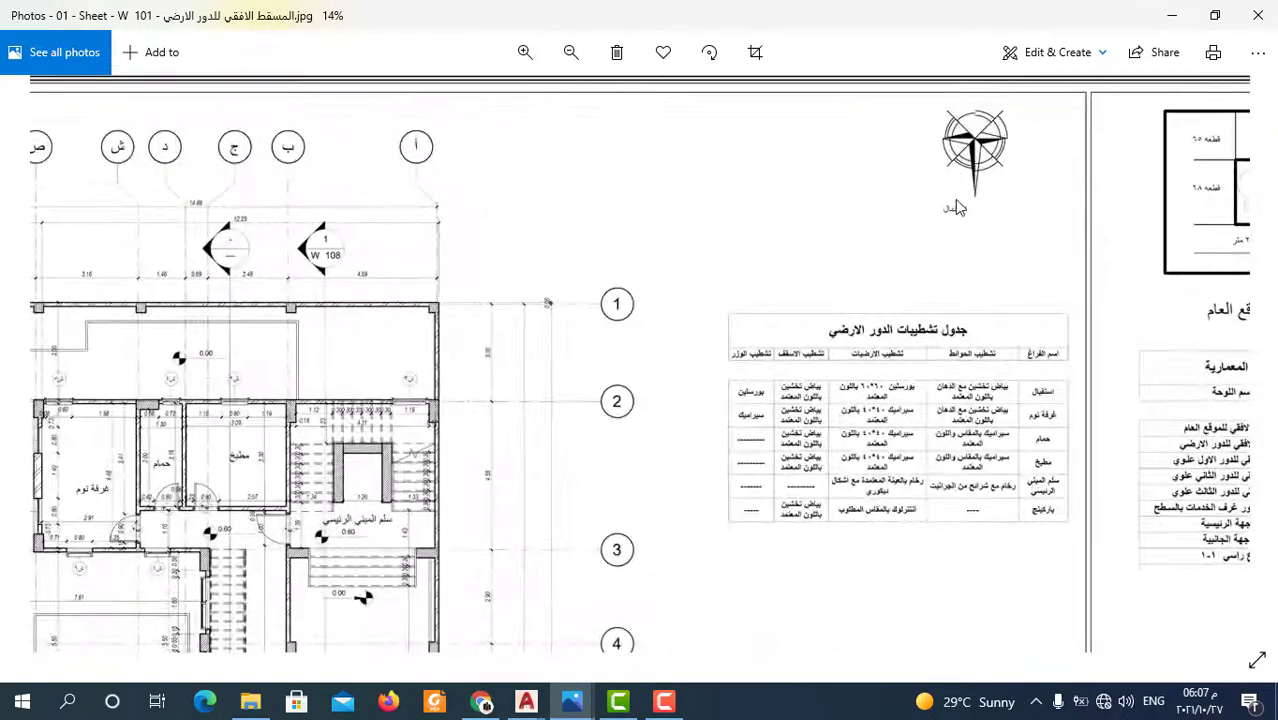
{"action": "scroll", "coordinate": [693, 247], "scroll_direction": "down", "scroll_amount": 1}
{"action": "scroll", "coordinate": [861, 265], "scroll_direction": "down", "scroll_amount": 1}
{"action": "scroll", "coordinate": [1070, 123], "scroll_direction": "down", "scroll_amount": 1}
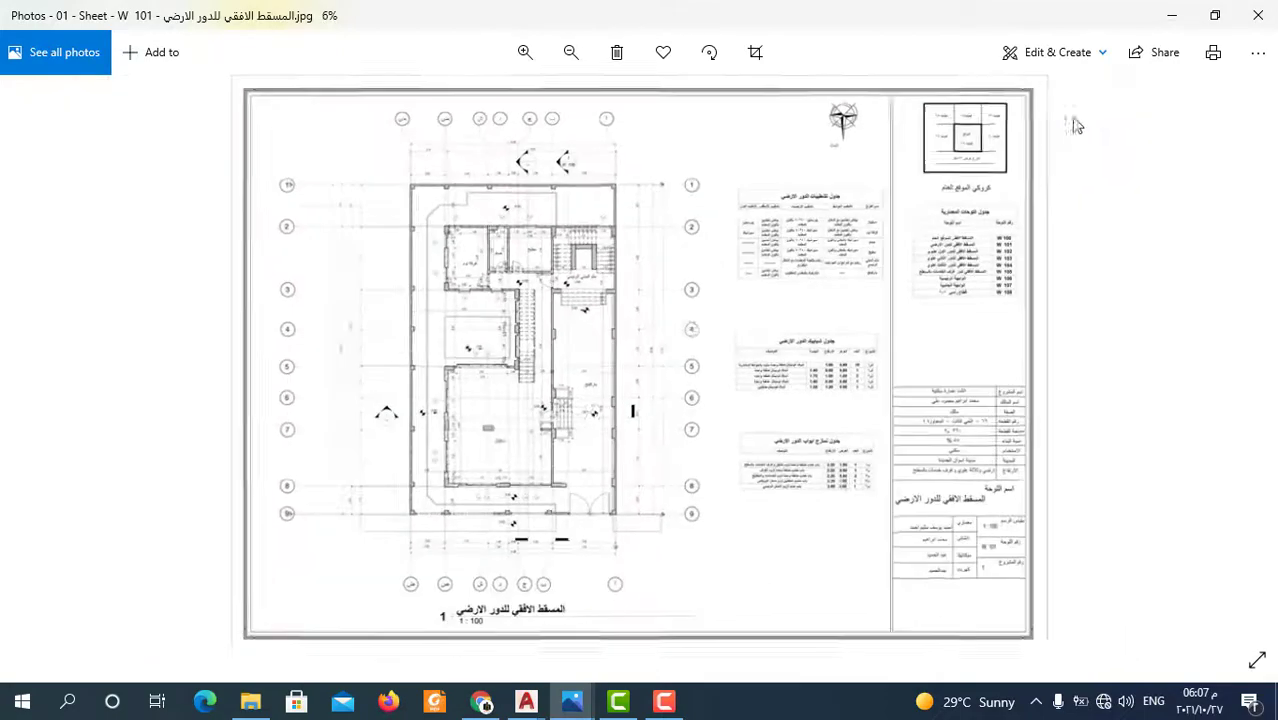
{"action": "scroll", "coordinate": [980, 189], "scroll_direction": "up", "scroll_amount": 2}
{"action": "scroll", "coordinate": [985, 185], "scroll_direction": "up", "scroll_amount": 1}
{"action": "scroll", "coordinate": [1000, 178], "scroll_direction": "up", "scroll_amount": 1}
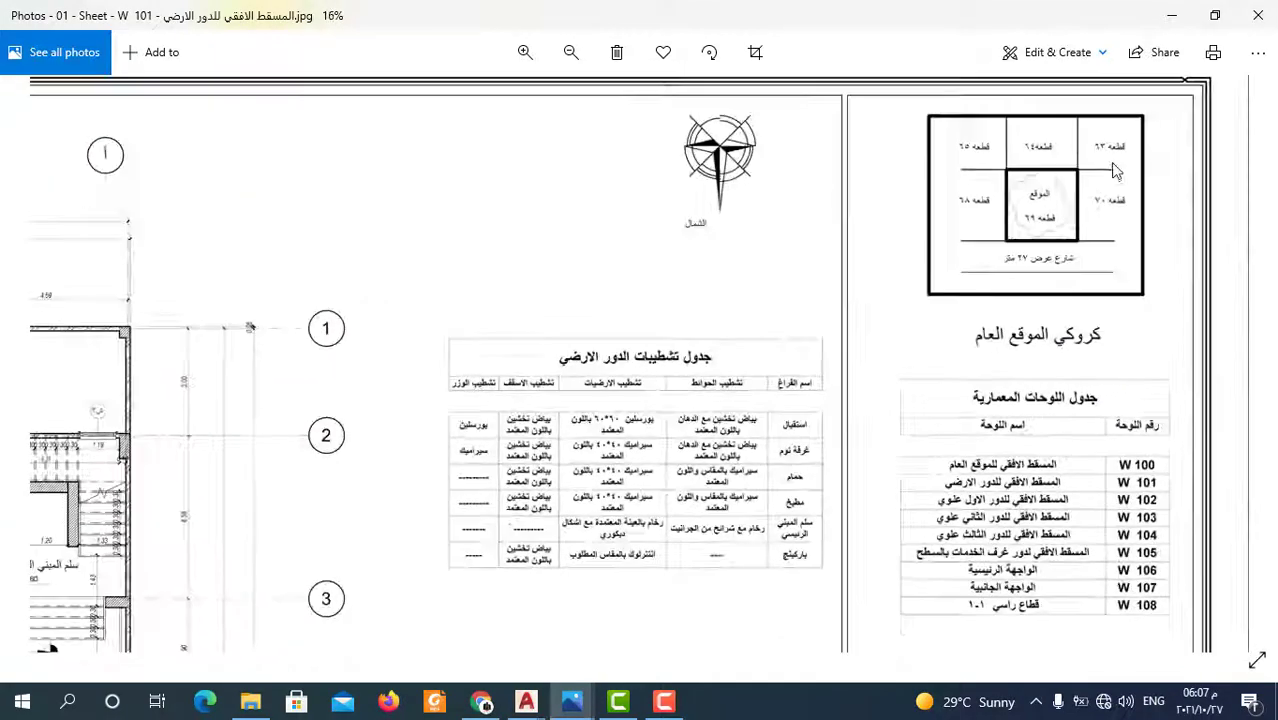
{"action": "scroll", "coordinate": [1035, 162], "scroll_direction": "up", "scroll_amount": 1}
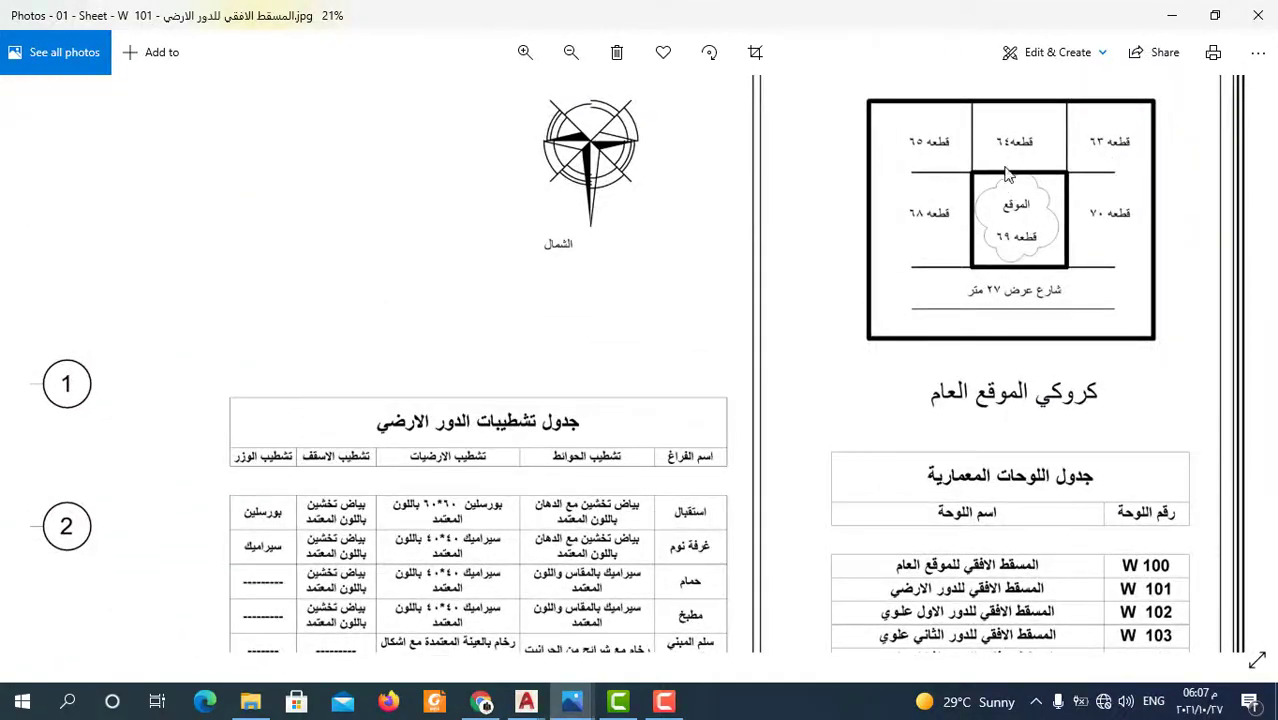
{"action": "scroll", "coordinate": [905, 250], "scroll_direction": "down", "scroll_amount": 2}
{"action": "scroll", "coordinate": [1155, 585], "scroll_direction": "down", "scroll_amount": 1}
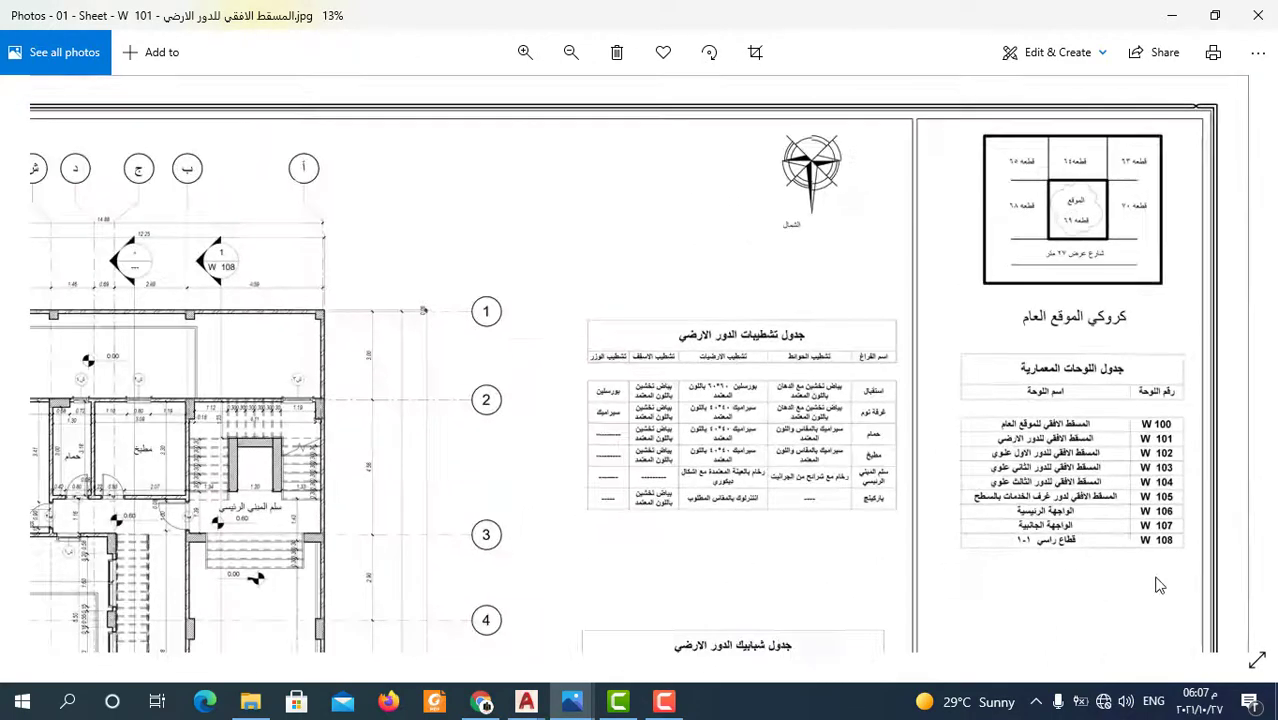
{"action": "scroll", "coordinate": [1153, 560], "scroll_direction": "up", "scroll_amount": 1}
{"action": "scroll", "coordinate": [1150, 543], "scroll_direction": "up", "scroll_amount": 2}
{"action": "scroll", "coordinate": [1170, 312], "scroll_direction": "up", "scroll_amount": 1}
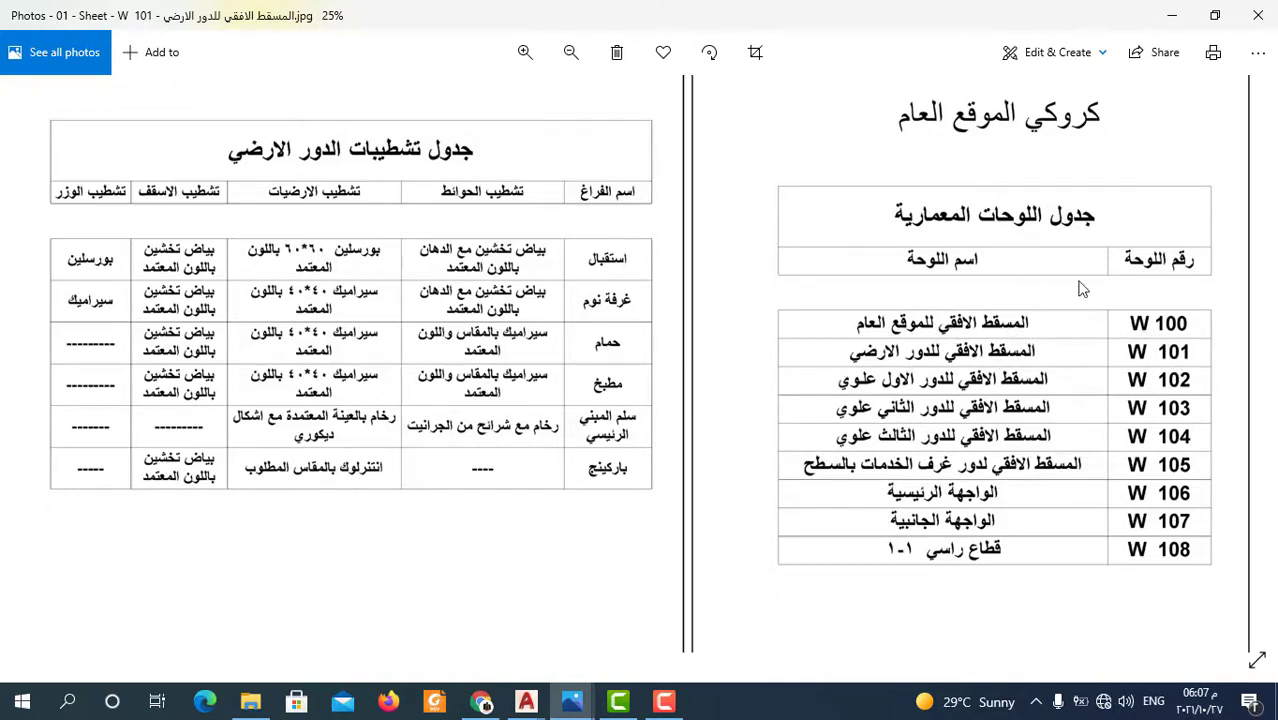
- Zoom from the whole W 101 sheet to its title block, plan and five-type aluminium windows schedule
{"action": "scroll", "coordinate": [1082, 289], "scroll_direction": "down", "scroll_amount": 2}
{"action": "scroll", "coordinate": [1000, 280], "scroll_direction": "down", "scroll_amount": 2}
{"action": "scroll", "coordinate": [888, 271], "scroll_direction": "down", "scroll_amount": 2}
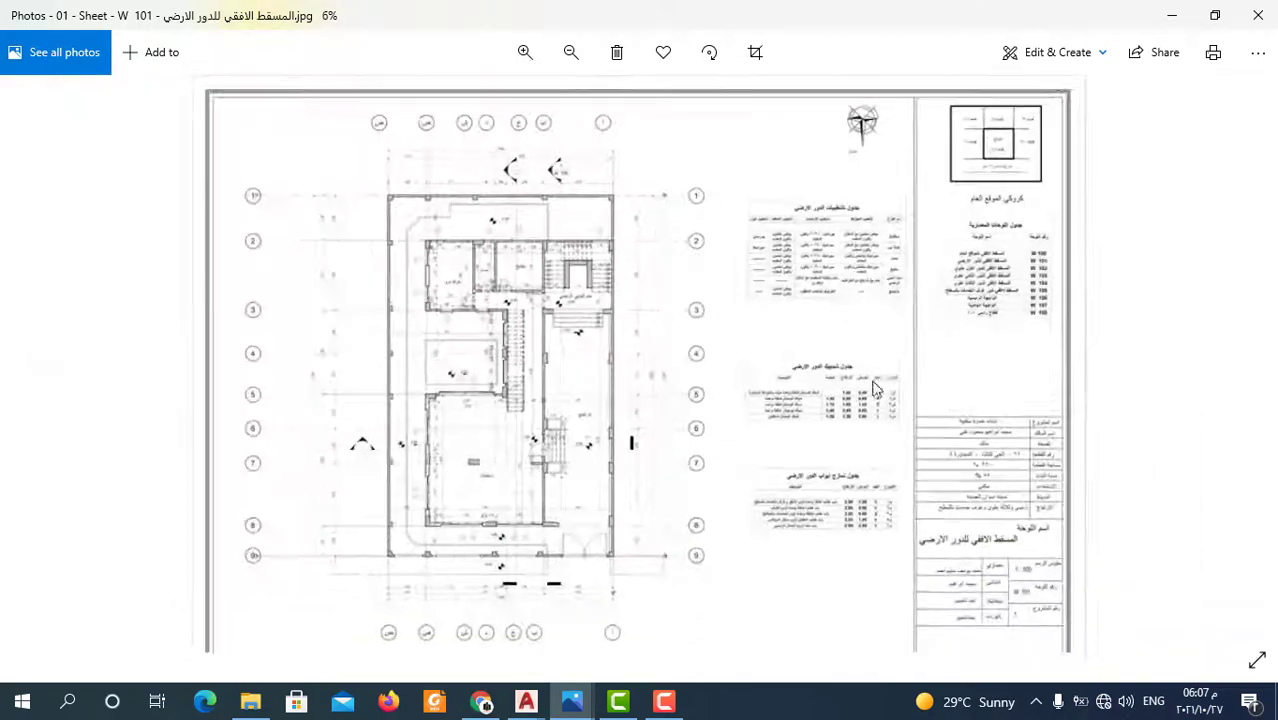
{"action": "scroll", "coordinate": [800, 383], "scroll_direction": "down", "scroll_amount": 1}
{"action": "scroll", "coordinate": [926, 598], "scroll_direction": "up", "scroll_amount": 1}
{"action": "scroll", "coordinate": [1050, 560], "scroll_direction": "up", "scroll_amount": 1}
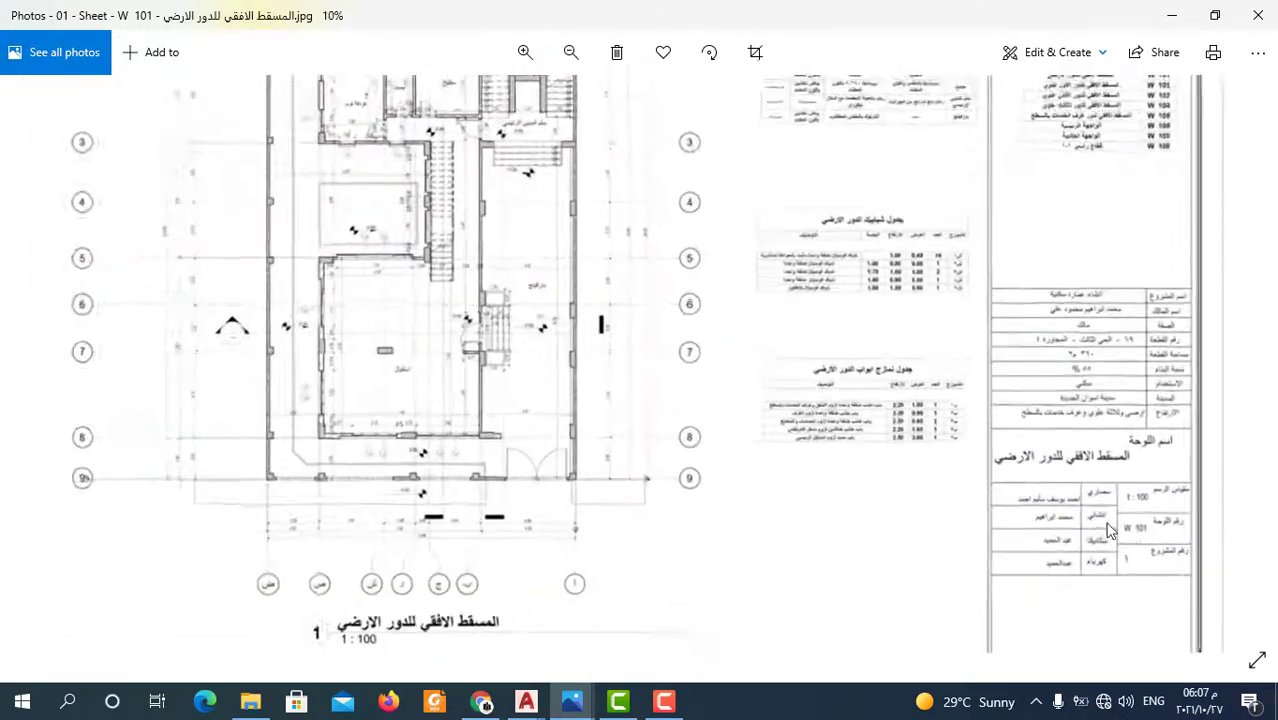
{"action": "scroll", "coordinate": [1223, 529], "scroll_direction": "up", "scroll_amount": 2}
{"action": "scroll", "coordinate": [1168, 488], "scroll_direction": "up", "scroll_amount": 1}
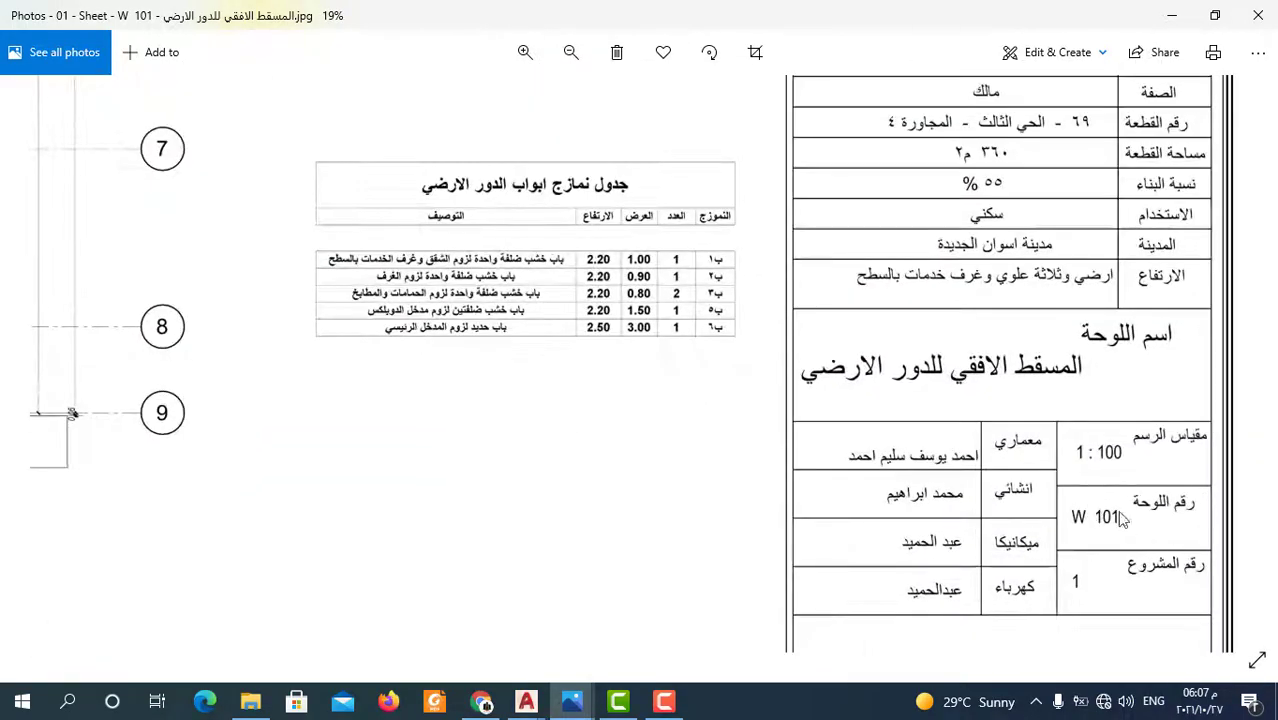
{"action": "scroll", "coordinate": [1122, 518], "scroll_direction": "down", "scroll_amount": 1}
{"action": "scroll", "coordinate": [900, 540], "scroll_direction": "down", "scroll_amount": 1}
{"action": "scroll", "coordinate": [650, 570], "scroll_direction": "down", "scroll_amount": 1}
{"action": "scroll", "coordinate": [440, 598], "scroll_direction": "up", "scroll_amount": 1}
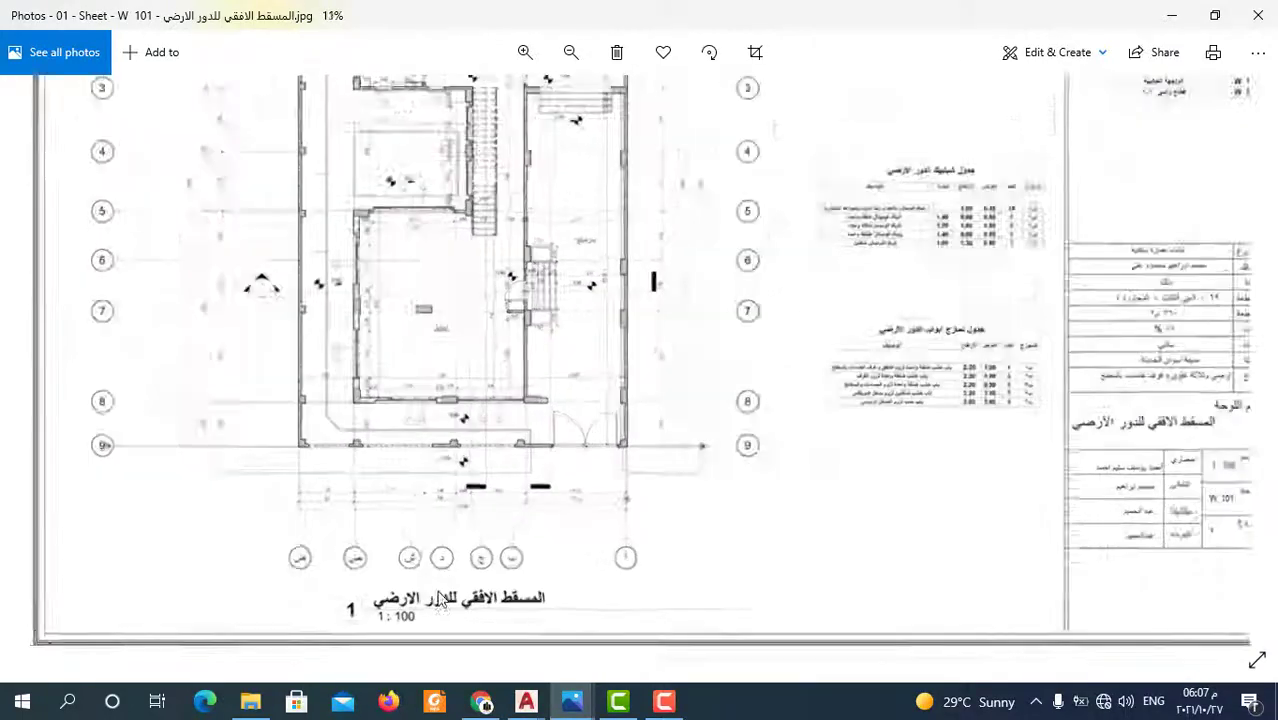
{"action": "scroll", "coordinate": [440, 598], "scroll_direction": "up", "scroll_amount": 1}
{"action": "scroll", "coordinate": [380, 606], "scroll_direction": "up", "scroll_amount": 1}
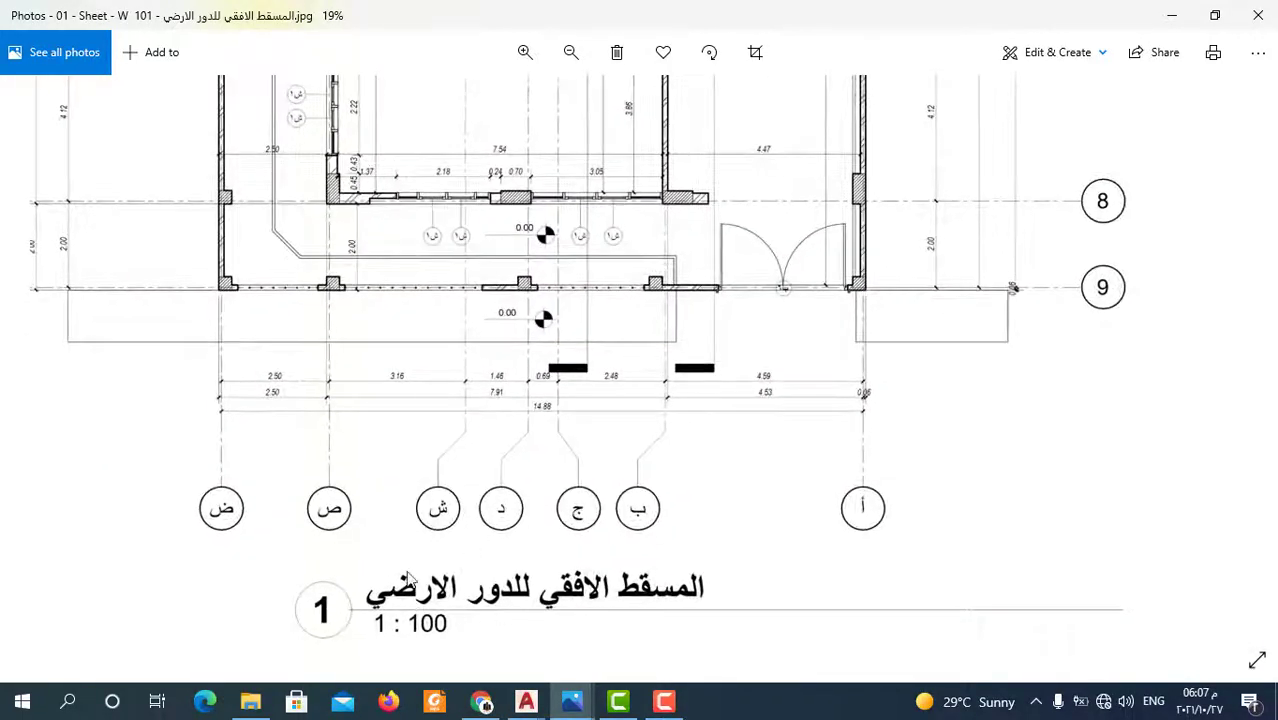
{"action": "scroll", "coordinate": [451, 585], "scroll_direction": "down", "scroll_amount": 1}
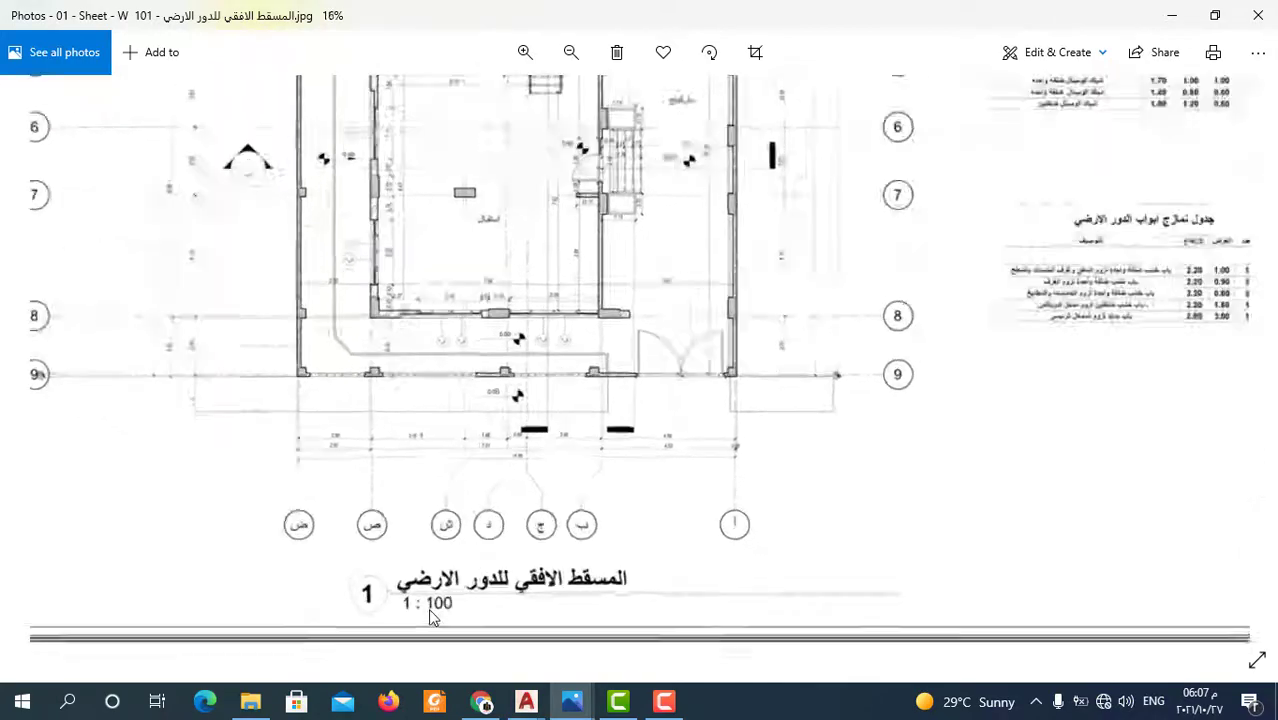
{"action": "scroll", "coordinate": [432, 610], "scroll_direction": "up", "scroll_amount": 1}
{"action": "scroll", "coordinate": [436, 600], "scroll_direction": "down", "scroll_amount": 1}
{"action": "scroll", "coordinate": [430, 597], "scroll_direction": "down", "scroll_amount": 1}
{"action": "scroll", "coordinate": [648, 548], "scroll_direction": "down", "scroll_amount": 1}
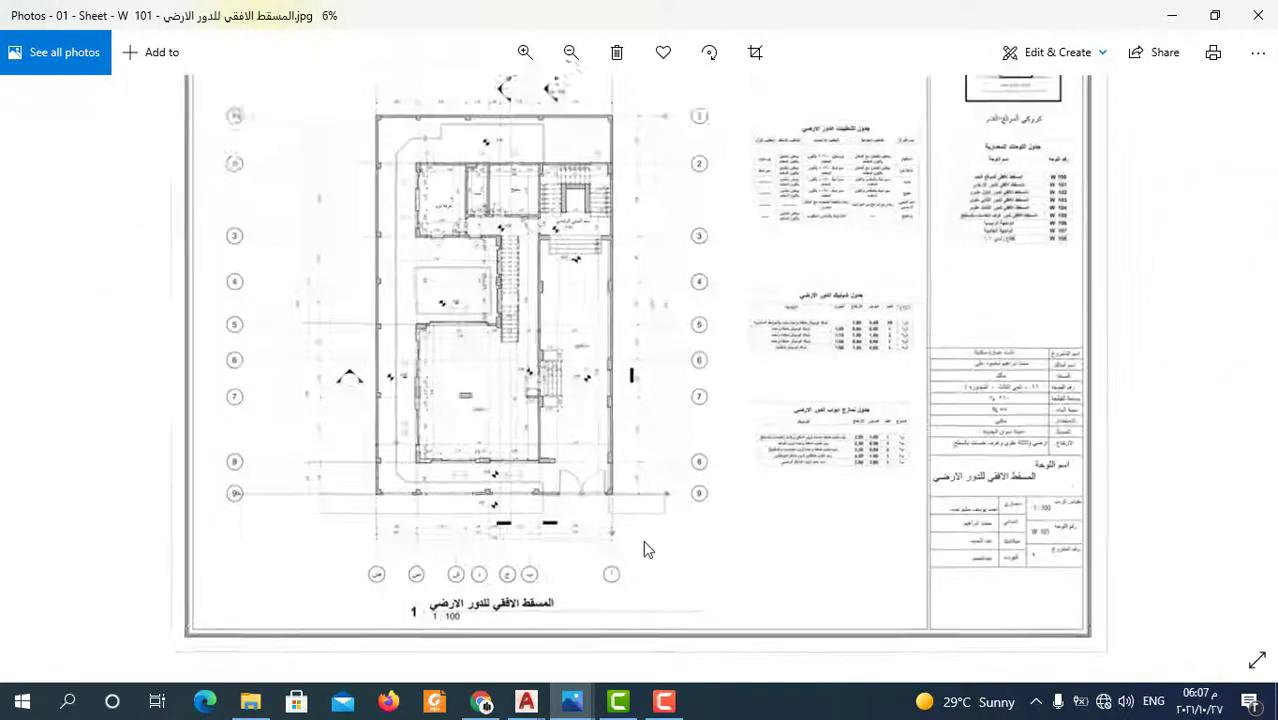
{"action": "scroll", "coordinate": [800, 440], "scroll_direction": "down", "scroll_amount": 1}
{"action": "scroll", "coordinate": [995, 292], "scroll_direction": "up", "scroll_amount": 1}
{"action": "scroll", "coordinate": [1016, 200], "scroll_direction": "up", "scroll_amount": 1}
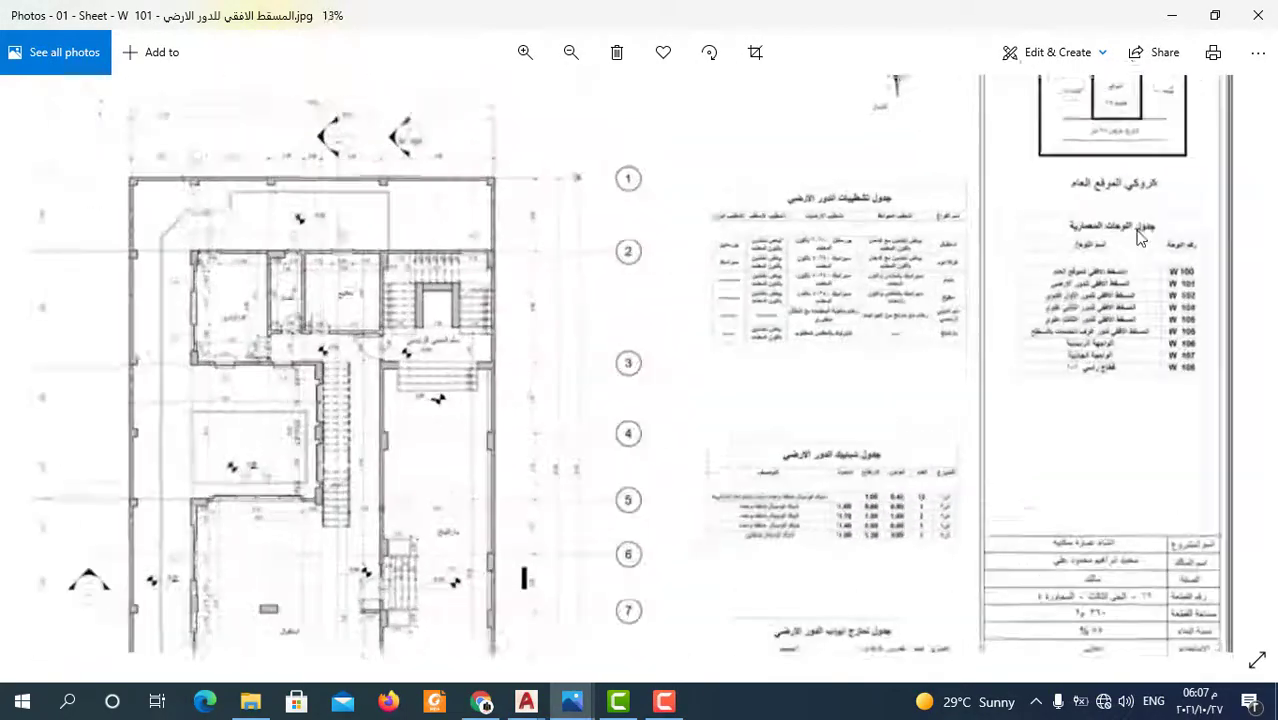
{"action": "scroll", "coordinate": [1150, 260], "scroll_direction": "up", "scroll_amount": 1}
{"action": "scroll", "coordinate": [1200, 315], "scroll_direction": "up", "scroll_amount": 1}
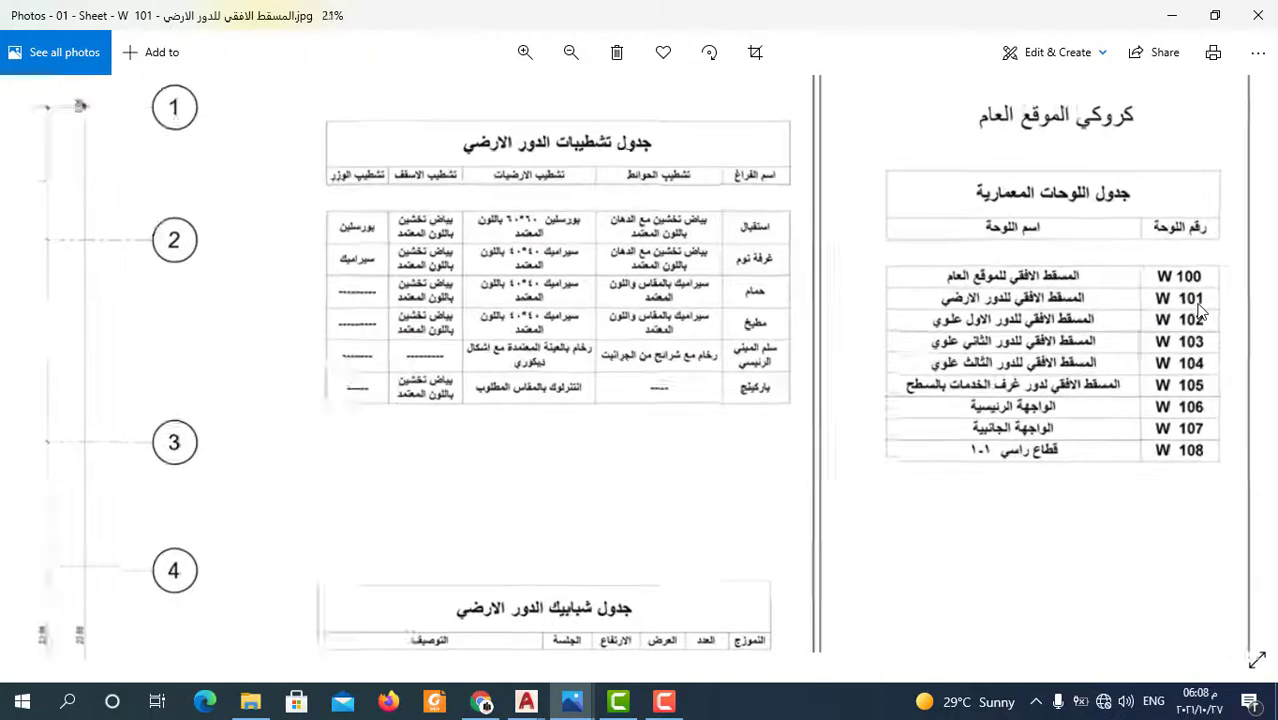
{"action": "scroll", "coordinate": [1197, 312], "scroll_direction": "up", "scroll_amount": 1}
{"action": "scroll", "coordinate": [1193, 308], "scroll_direction": "up", "scroll_amount": 1}
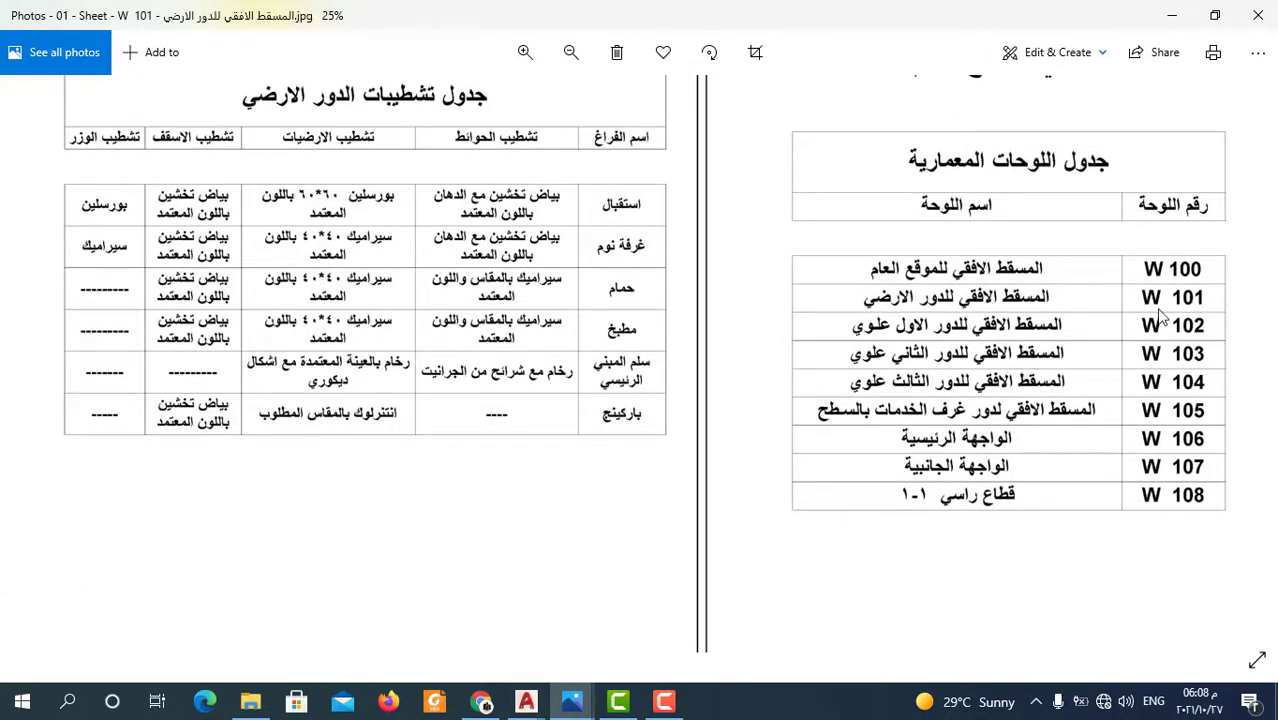
{"action": "scroll", "coordinate": [1037, 285], "scroll_direction": "down", "scroll_amount": 1}
{"action": "scroll", "coordinate": [813, 271], "scroll_direction": "down", "scroll_amount": 1}
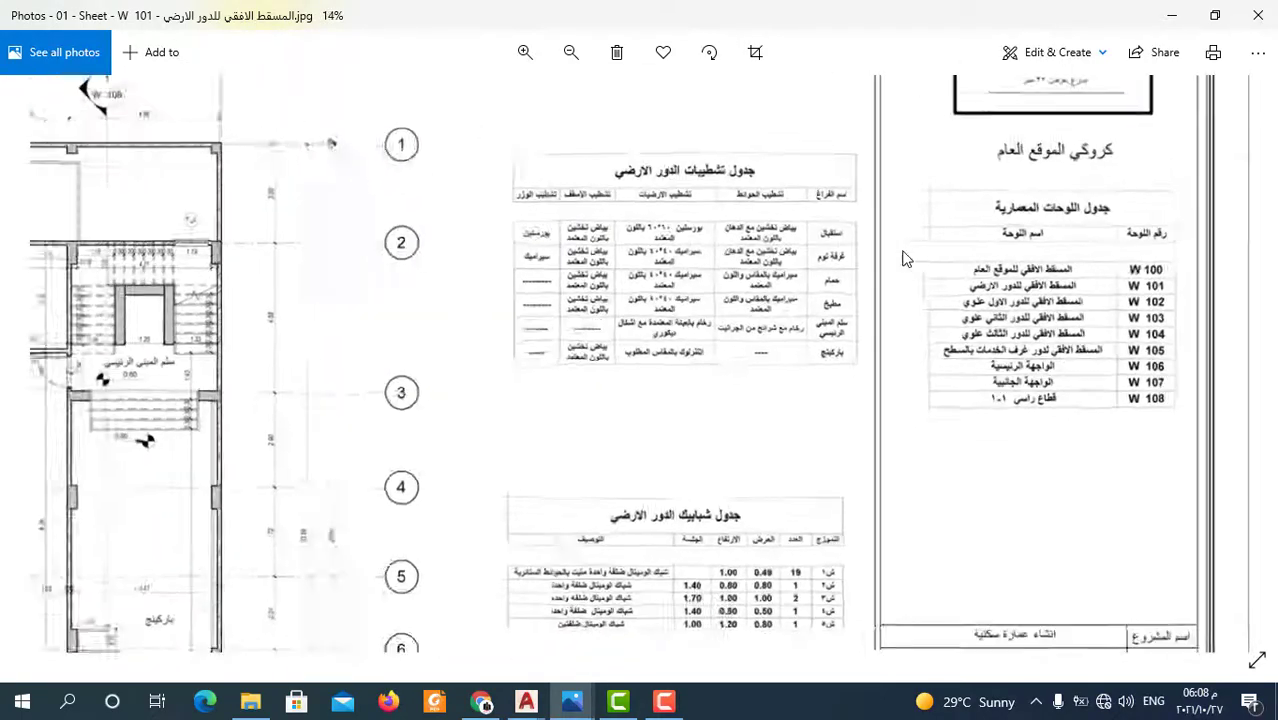
{"action": "scroll", "coordinate": [906, 256], "scroll_direction": "down", "scroll_amount": 2}
{"action": "scroll", "coordinate": [1163, 480], "scroll_direction": "up", "scroll_amount": 2}
{"action": "scroll", "coordinate": [1163, 480], "scroll_direction": "up", "scroll_amount": 2}
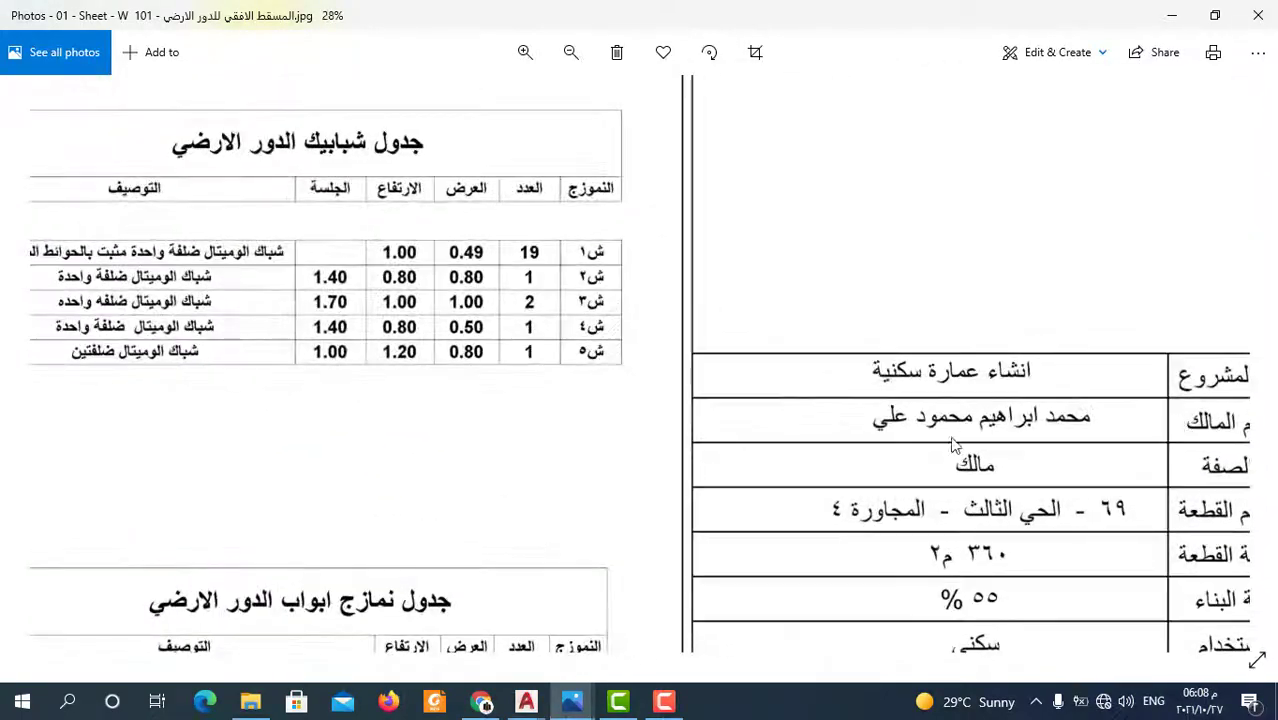
- Zoom around sheet W 101 and pan to the lower rows of its project data table
{"action": "scroll", "coordinate": [985, 420], "scroll_direction": "down", "scroll_amount": 2}
{"action": "scroll", "coordinate": [1050, 425], "scroll_direction": "down", "scroll_amount": 1}
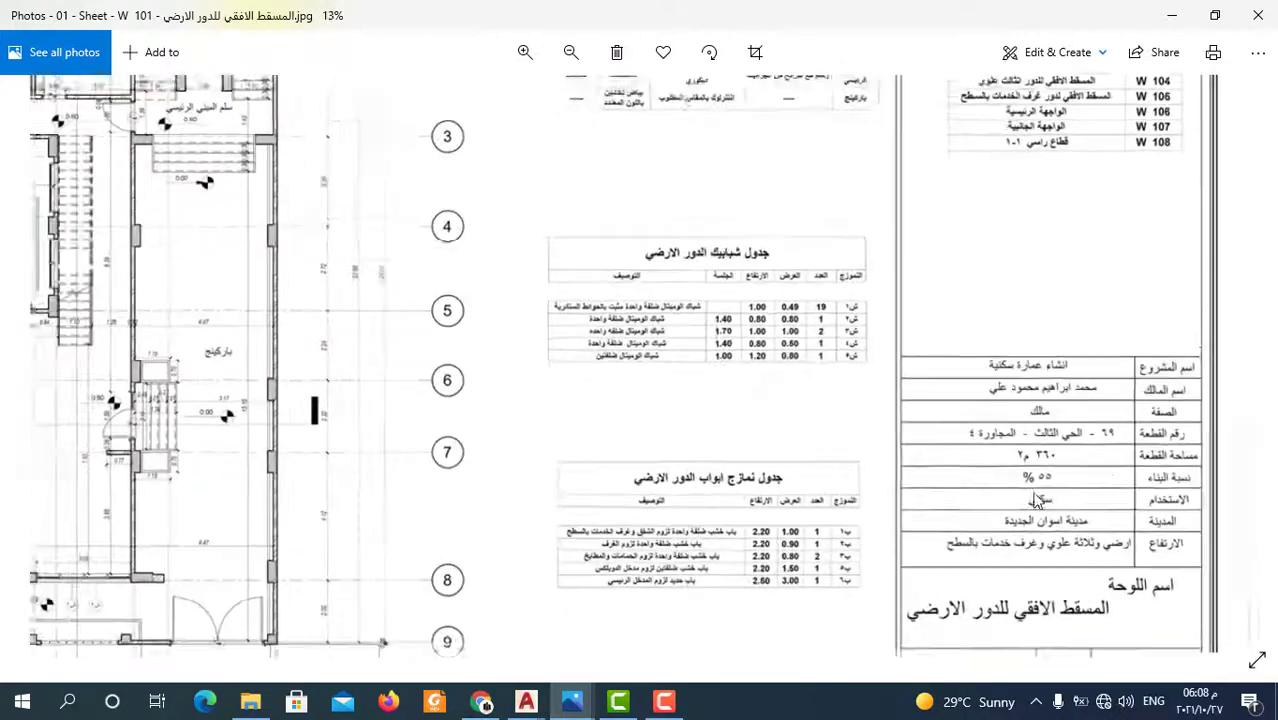
{"action": "scroll", "coordinate": [1150, 430], "scroll_direction": "up", "scroll_amount": 2}
{"action": "scroll", "coordinate": [1202, 435], "scroll_direction": "up", "scroll_amount": 3}
{"action": "scroll", "coordinate": [1160, 415], "scroll_direction": "up", "scroll_amount": 2}
{"action": "scroll", "coordinate": [1100, 380], "scroll_direction": "down", "scroll_amount": 1}
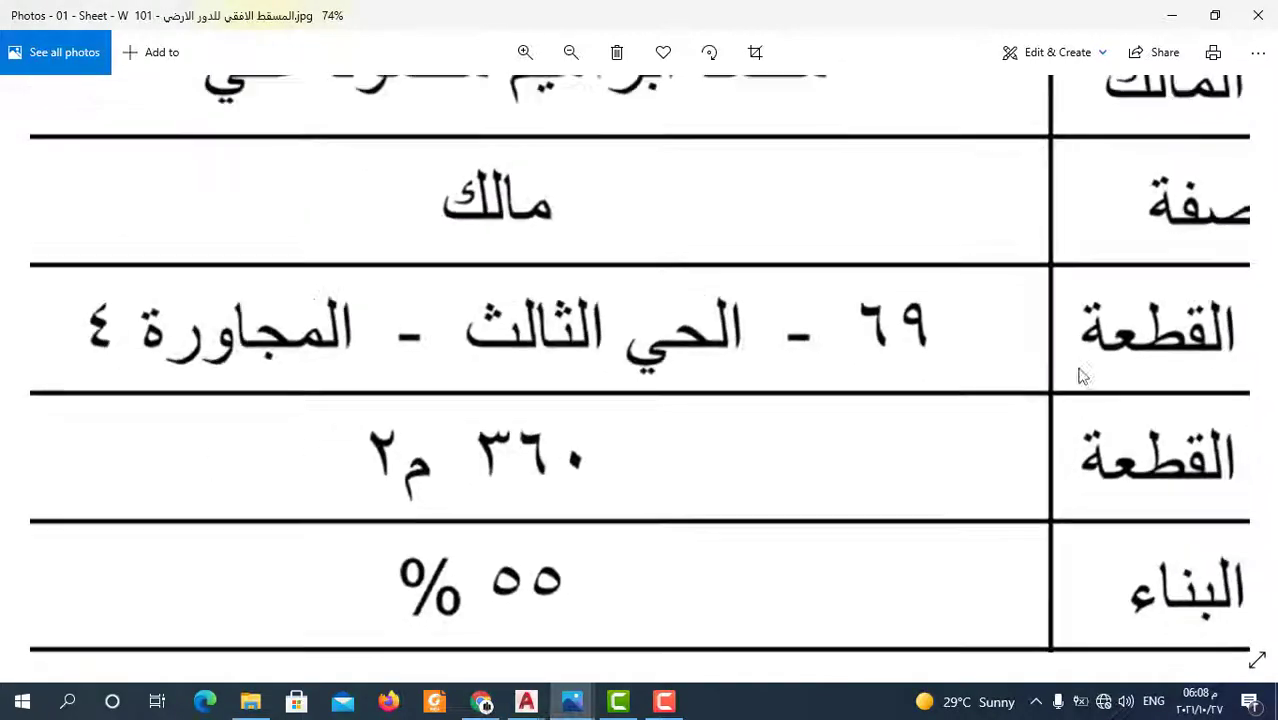
{"action": "scroll", "coordinate": [880, 371], "scroll_direction": "down", "scroll_amount": 1}
{"action": "scroll", "coordinate": [860, 240], "scroll_direction": "down", "scroll_amount": 1}
{"action": "scroll", "coordinate": [1017, 248], "scroll_direction": "up", "scroll_amount": 1}
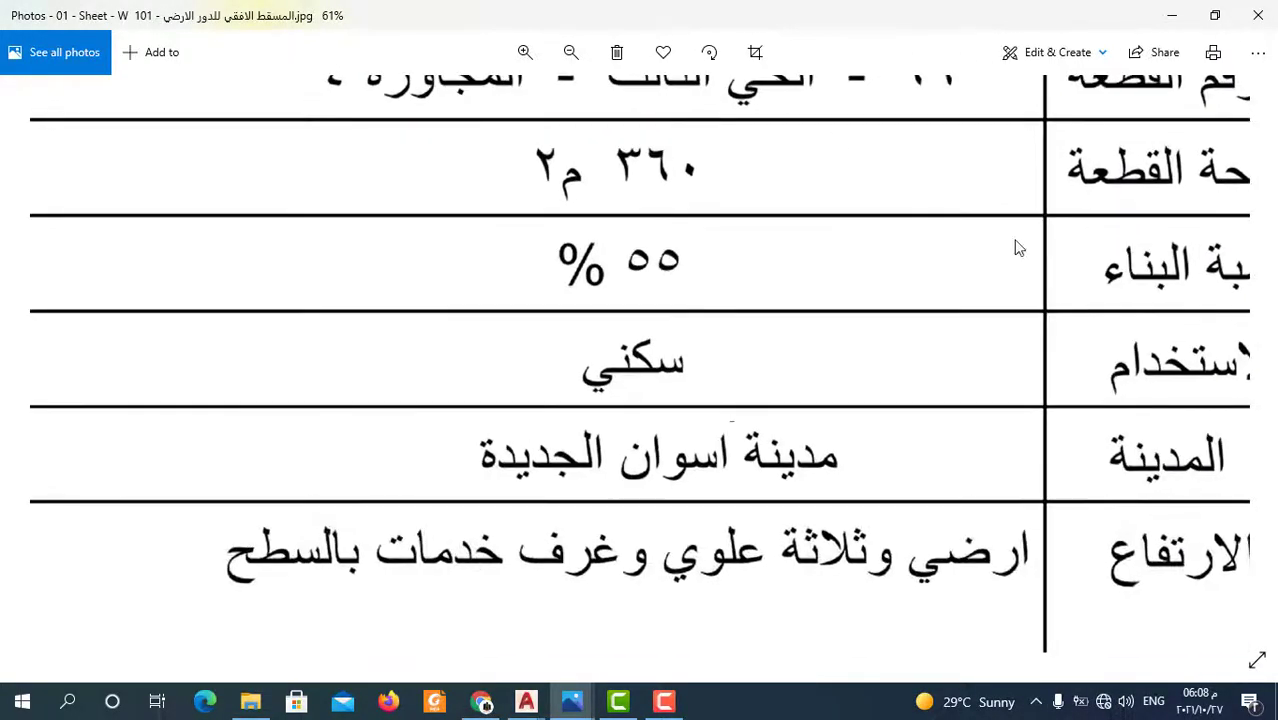
{"action": "scroll", "coordinate": [1060, 200], "scroll_direction": "down", "scroll_amount": 1}
{"action": "scroll", "coordinate": [600, 290], "scroll_direction": "up", "scroll_amount": 2}
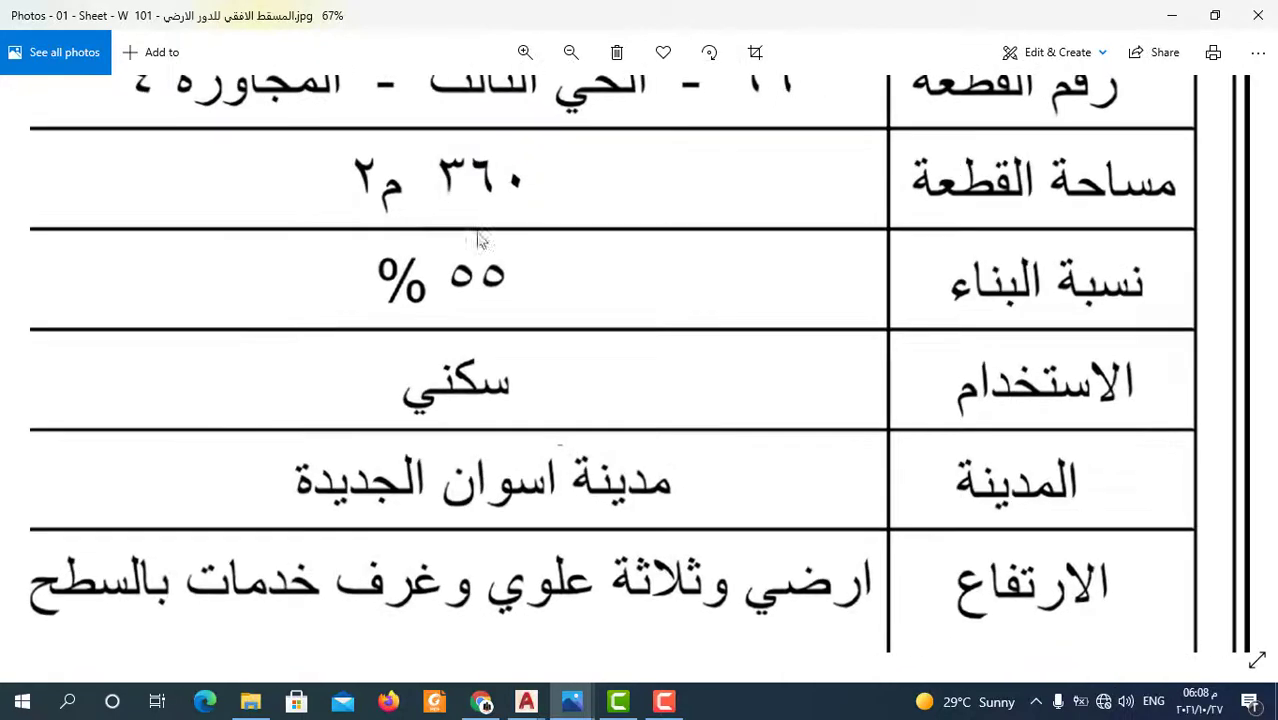
{"action": "left_click_drag", "start_coordinate": [438, 282], "coordinate": [574, 227]}
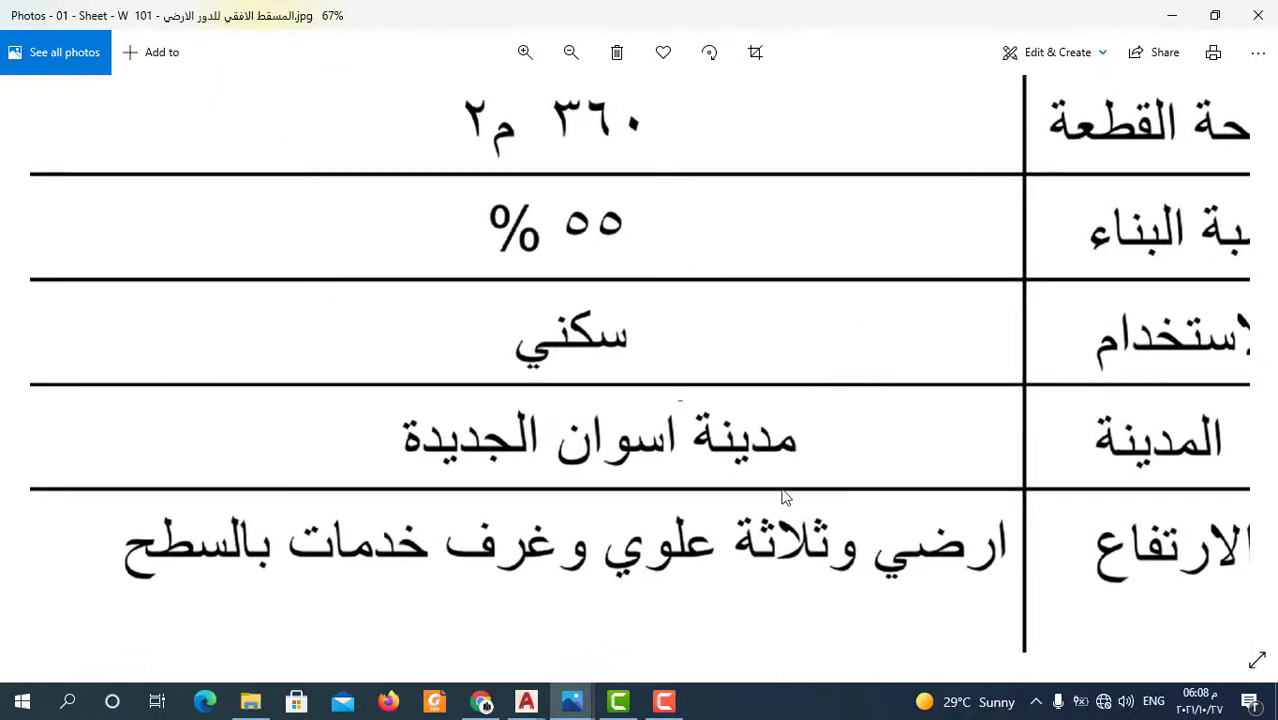
- Zoom W 101 back out to the whole sheet and continue on to sheet W 102
{"action": "scroll", "coordinate": [950, 388], "scroll_direction": "down", "scroll_amount": 1}
{"action": "scroll", "coordinate": [561, 358], "scroll_direction": "down", "scroll_amount": 2}
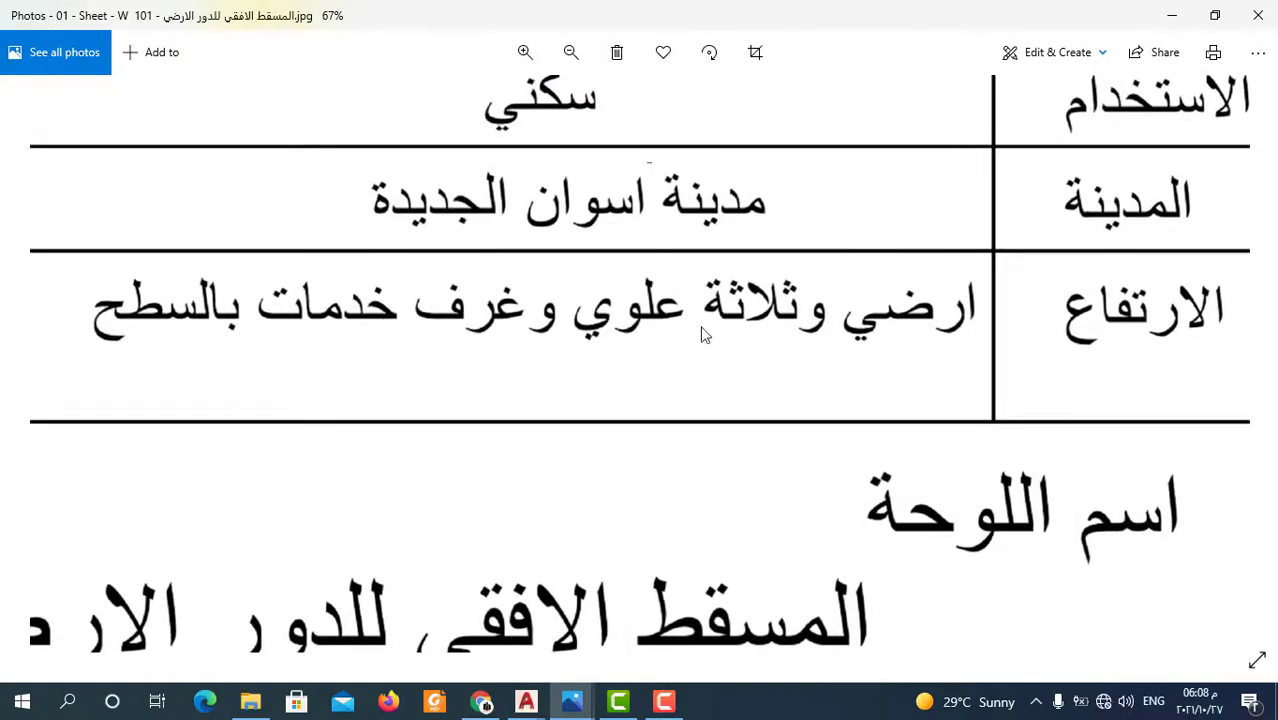
{"action": "scroll", "coordinate": [876, 277], "scroll_direction": "down", "scroll_amount": 2, "text": "ctrl"}
{"action": "scroll", "coordinate": [833, 368], "scroll_direction": "down", "scroll_amount": 1, "text": "ctrl"}
{"action": "scroll", "coordinate": [800, 360], "scroll_direction": "down", "scroll_amount": 2}
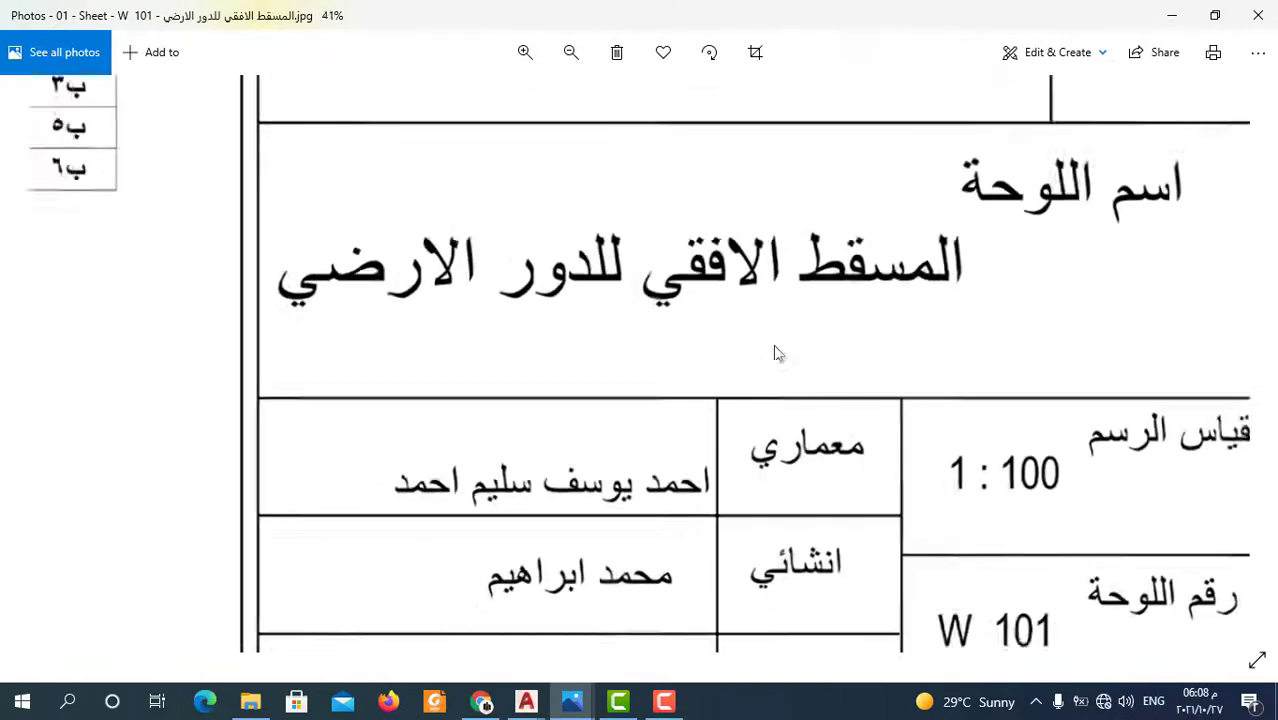
{"action": "scroll", "coordinate": [778, 353], "scroll_direction": "down", "scroll_amount": 2, "text": "ctrl"}
{"action": "scroll", "coordinate": [740, 330], "scroll_direction": "down", "scroll_amount": 1}
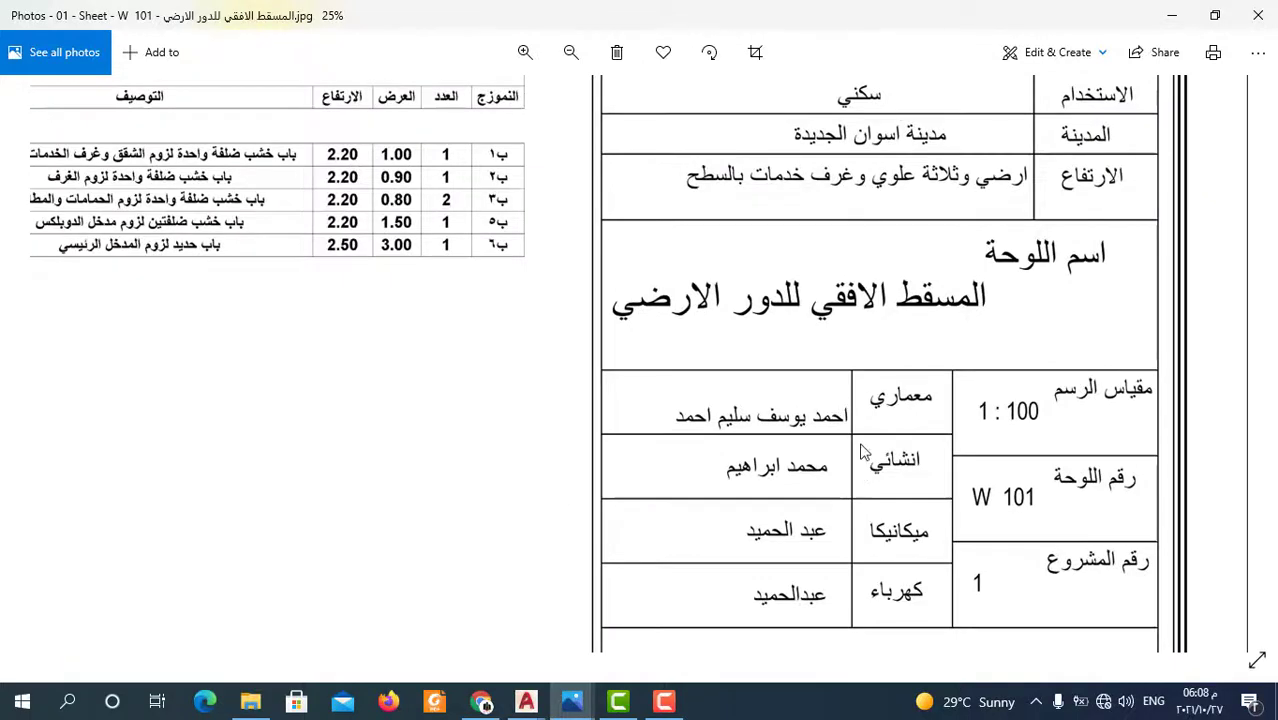
{"action": "scroll", "coordinate": [860, 452], "scroll_direction": "down", "scroll_amount": 1}
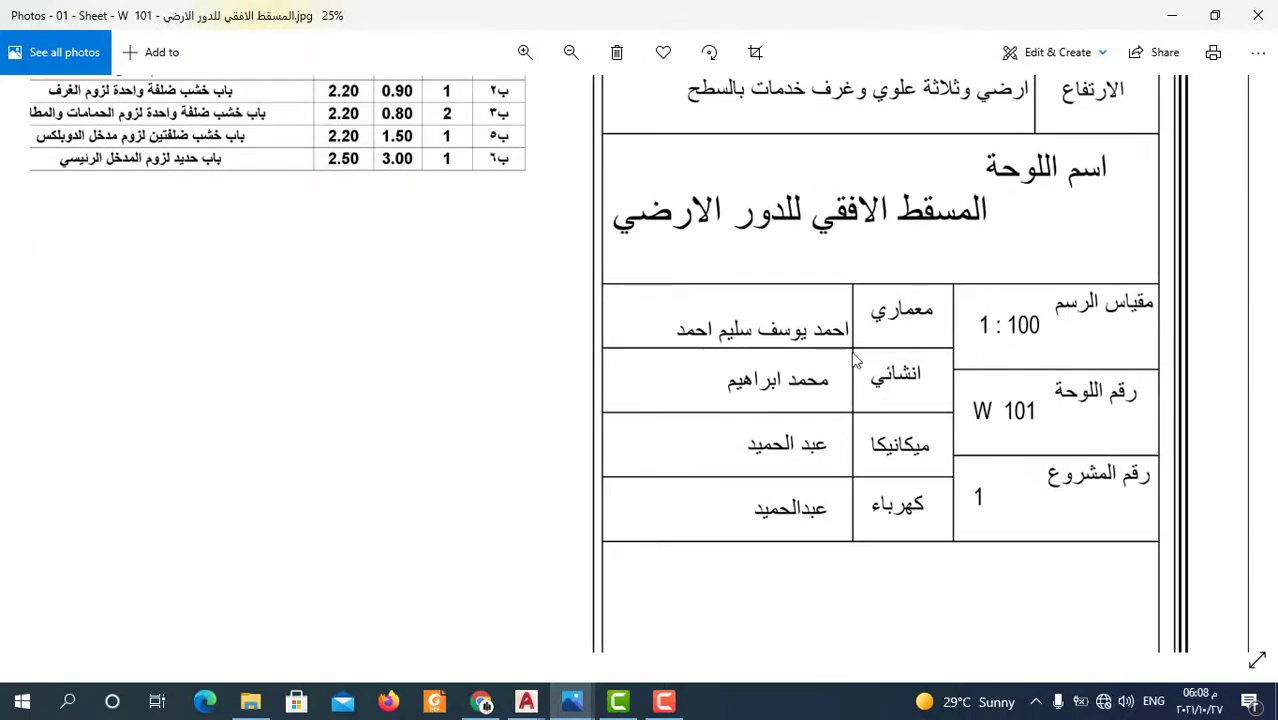
{"action": "scroll", "coordinate": [890, 460], "scroll_direction": "down", "scroll_amount": 1}
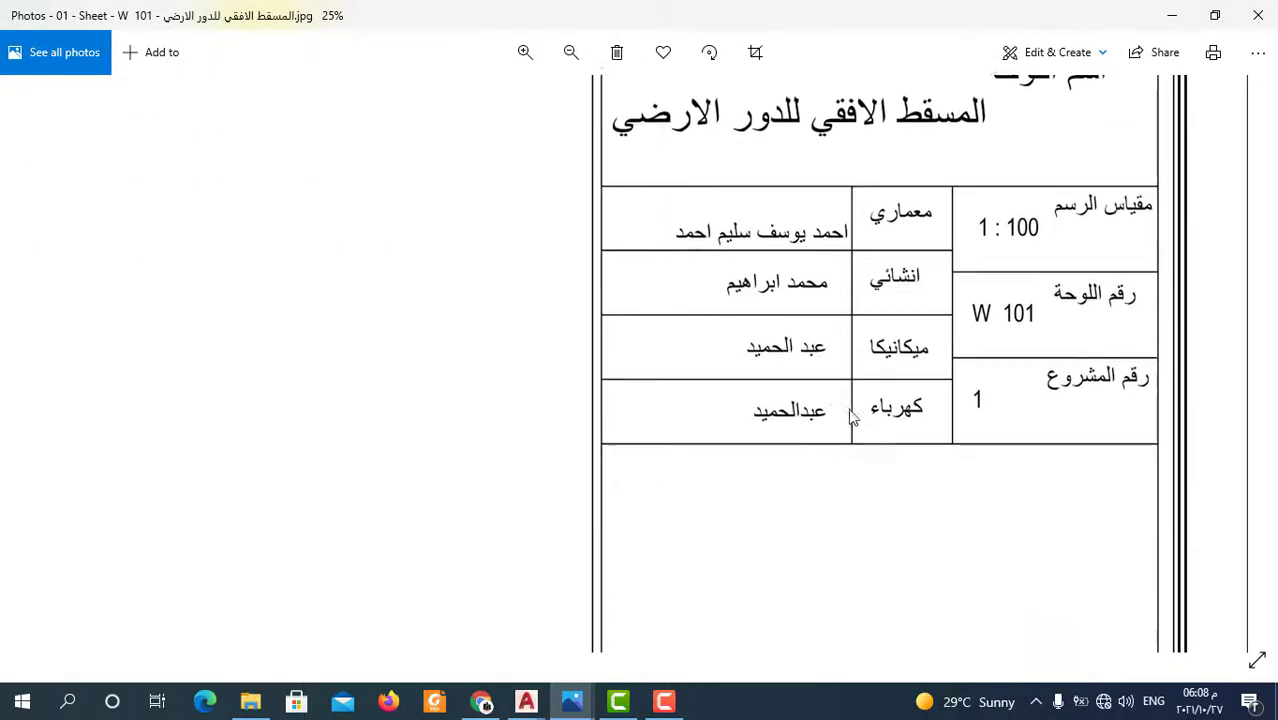
{"action": "scroll", "coordinate": [1022, 419], "scroll_direction": "down", "scroll_amount": 1, "text": "ctrl"}
{"action": "scroll", "coordinate": [1000, 440], "scroll_direction": "down", "scroll_amount": 2, "text": "ctrl"}
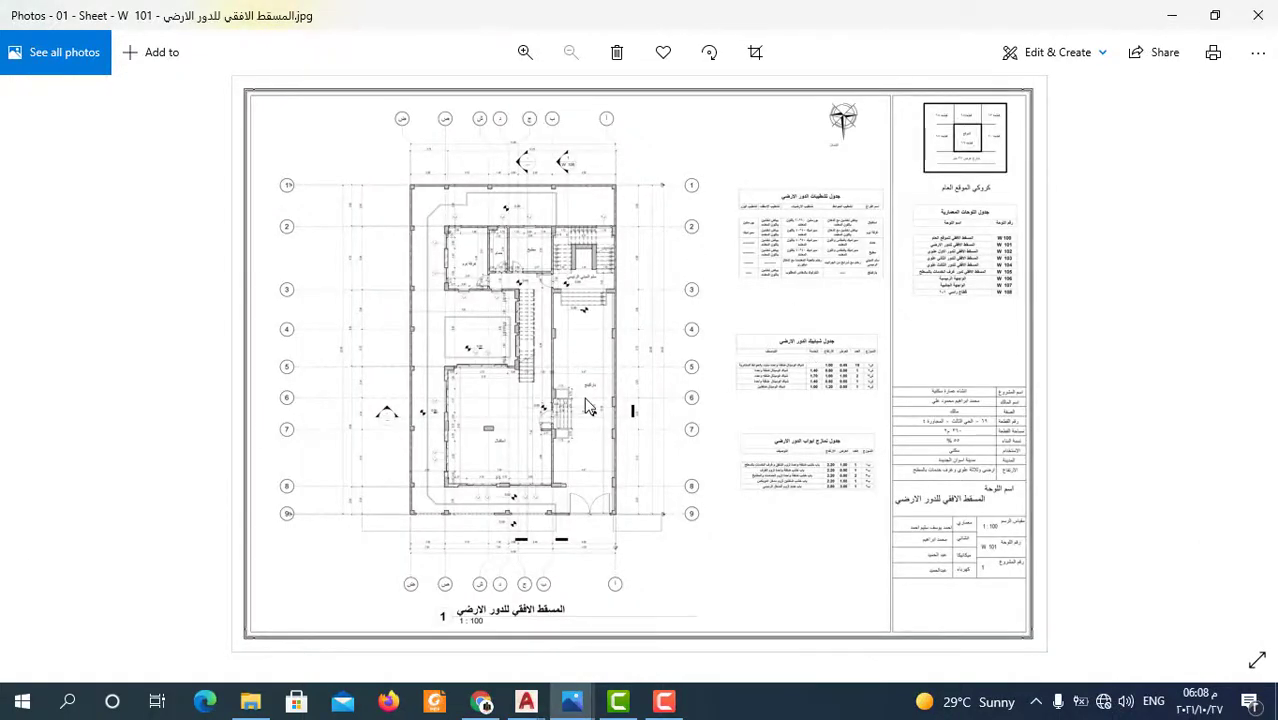
{"action": "scroll", "coordinate": [588, 406], "scroll_direction": "down", "scroll_amount": 1}
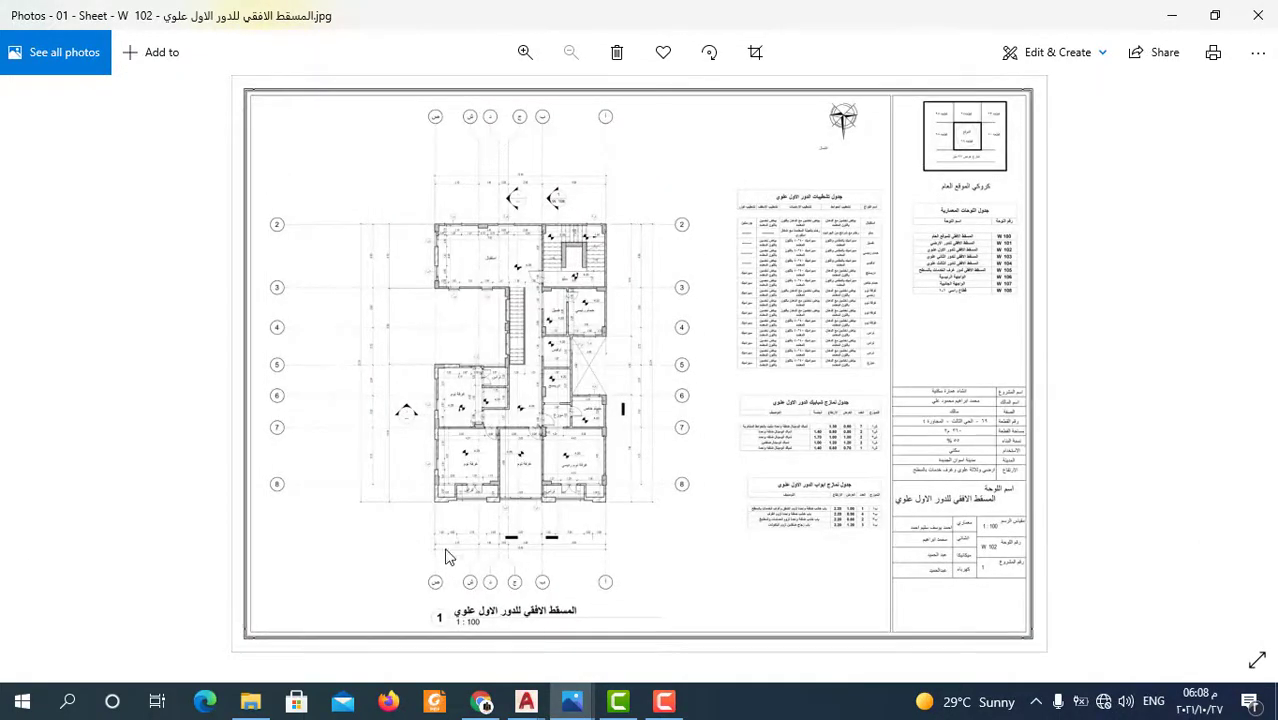
- Zoom into the W 102 first-floor plan to inspect its rooms and window and door schedules
{"action": "scroll", "coordinate": [499, 383], "scroll_direction": "up", "scroll_amount": 1, "text": "ctrl"}
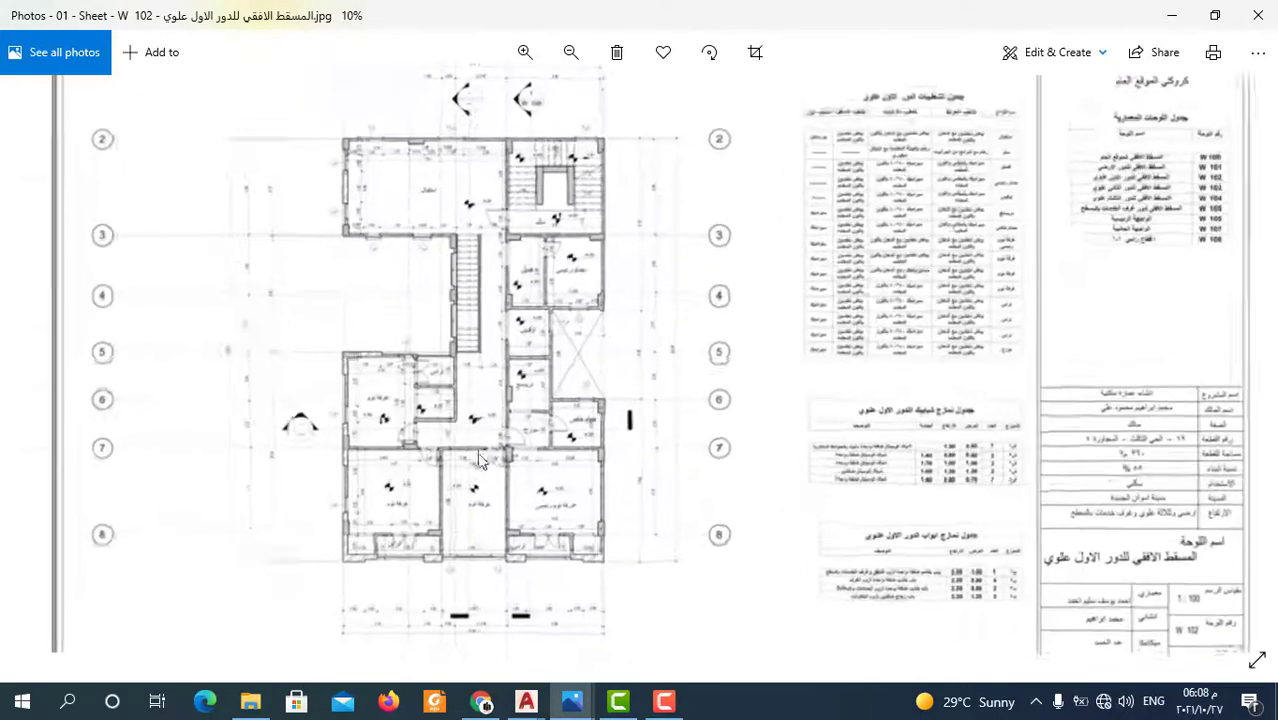
{"action": "scroll", "coordinate": [560, 410], "scroll_direction": "up", "scroll_amount": 1, "text": "ctrl"}
{"action": "scroll", "coordinate": [619, 440], "scroll_direction": "up", "scroll_amount": 1, "text": "ctrl"}
{"action": "scroll", "coordinate": [683, 167], "scroll_direction": "up", "scroll_amount": 1, "text": "ctrl"}
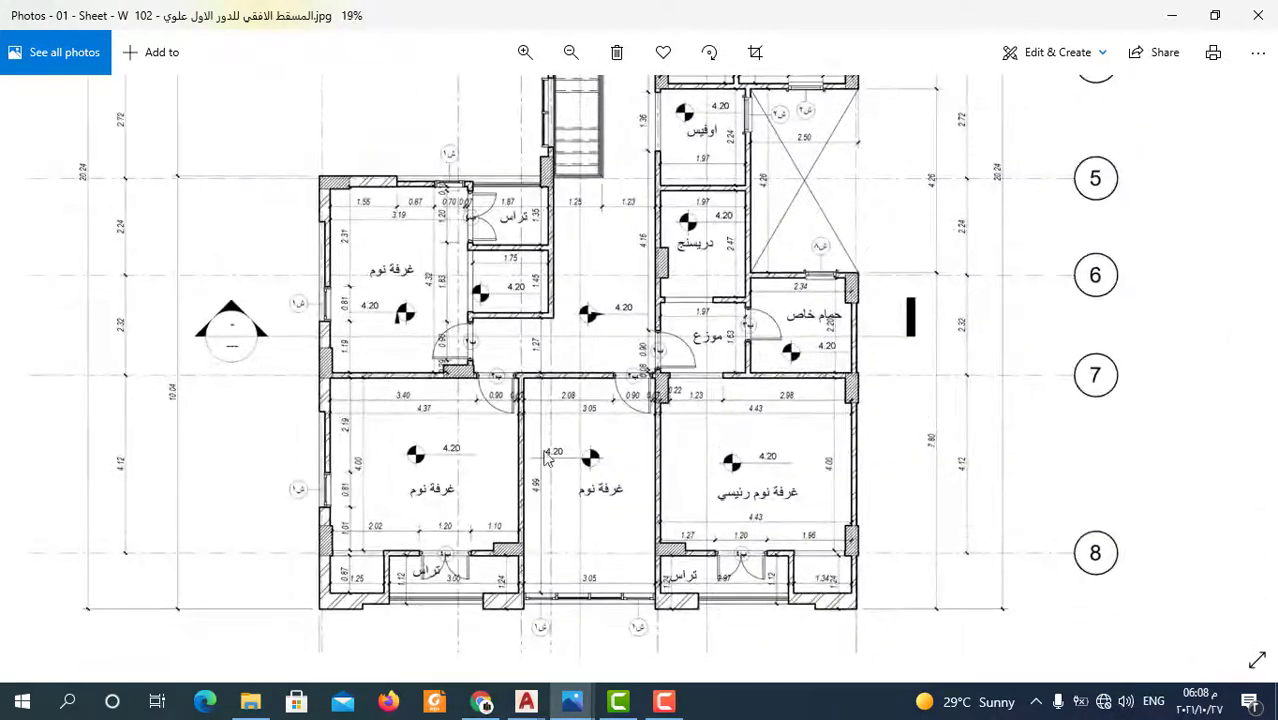
{"action": "scroll", "coordinate": [660, 260], "scroll_direction": "up", "scroll_amount": 1, "text": "ctrl"}
{"action": "scroll", "coordinate": [630, 360], "scroll_direction": "up", "scroll_amount": 1, "text": "ctrl"}
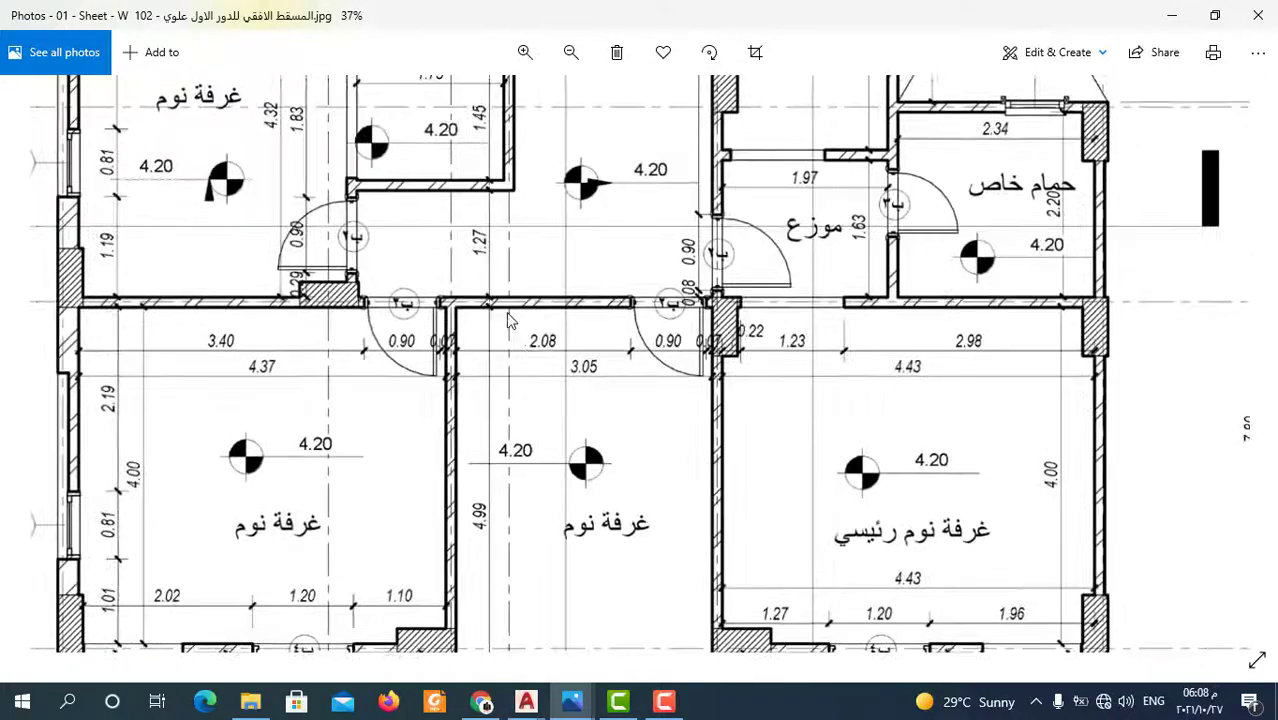
{"action": "scroll", "coordinate": [540, 315], "scroll_direction": "up", "scroll_amount": 1, "text": "ctrl"}
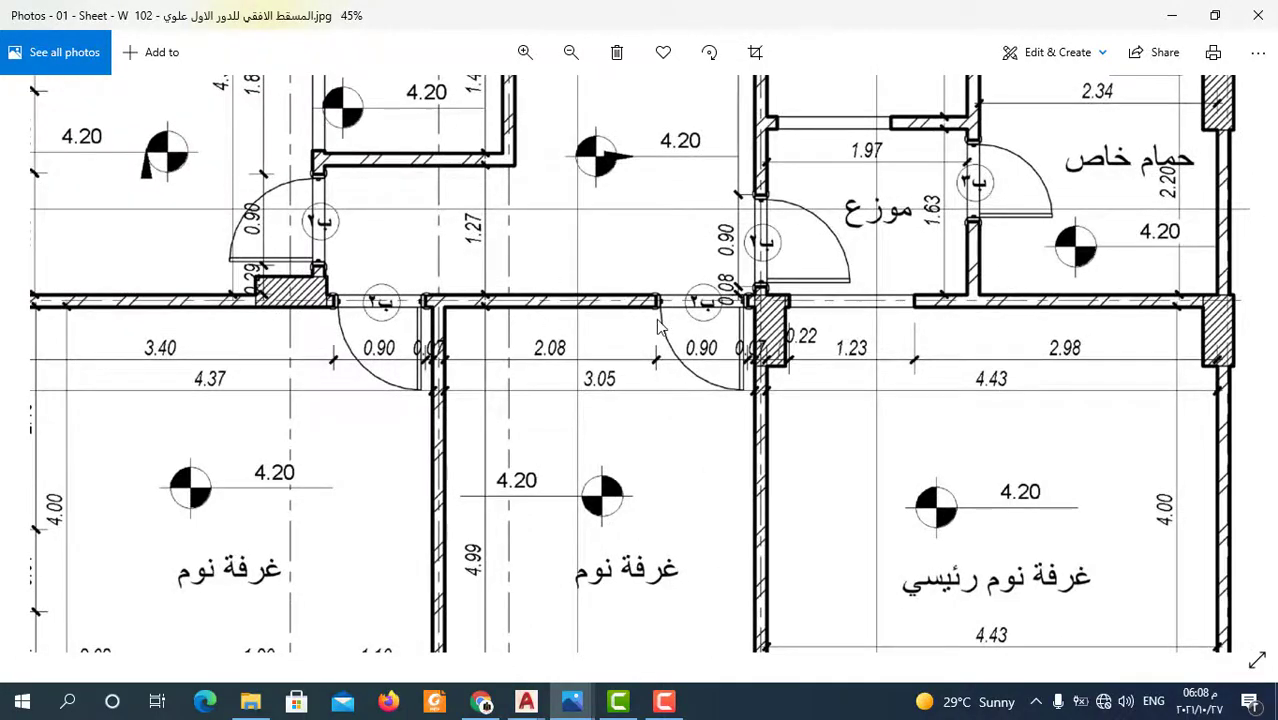
{"action": "scroll", "coordinate": [658, 327], "scroll_direction": "down", "scroll_amount": 2, "text": "ctrl"}
{"action": "scroll", "coordinate": [680, 360], "scroll_direction": "down", "scroll_amount": 1, "text": "ctrl"}
{"action": "scroll", "coordinate": [700, 390], "scroll_direction": "down", "scroll_amount": 1, "text": "ctrl"}
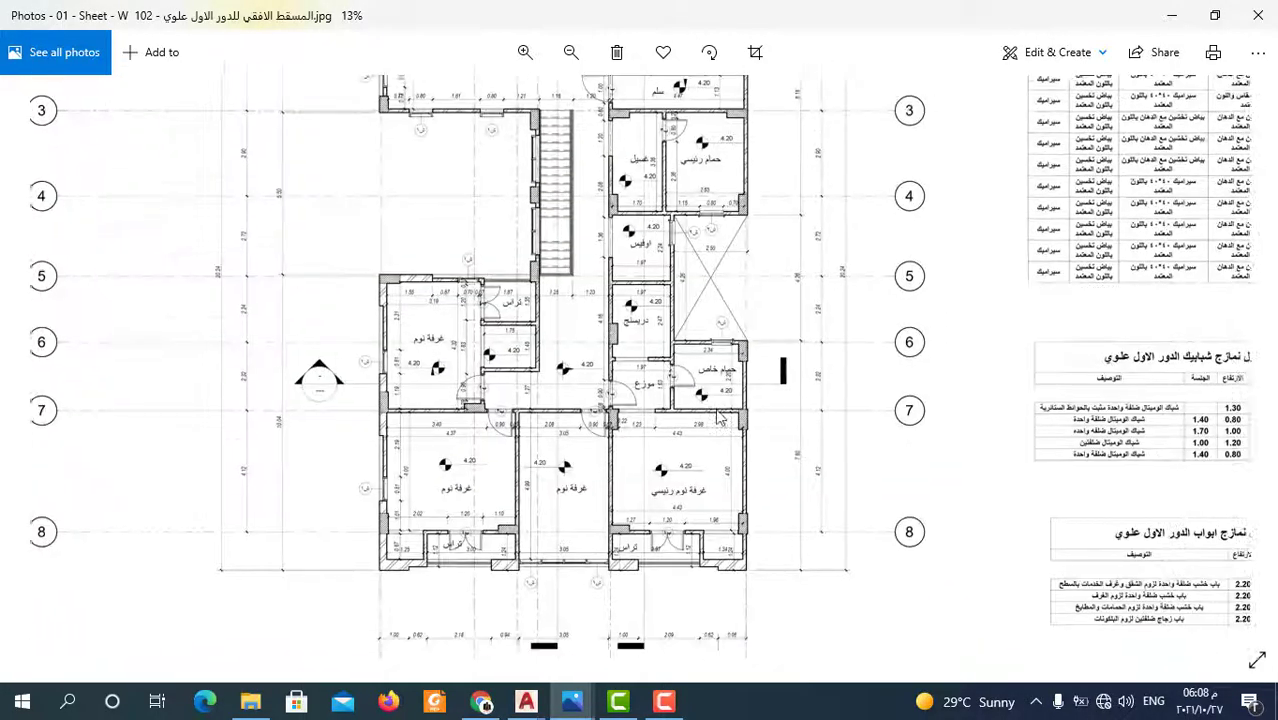
{"action": "scroll", "coordinate": [640, 268], "scroll_direction": "up", "scroll_amount": 3}
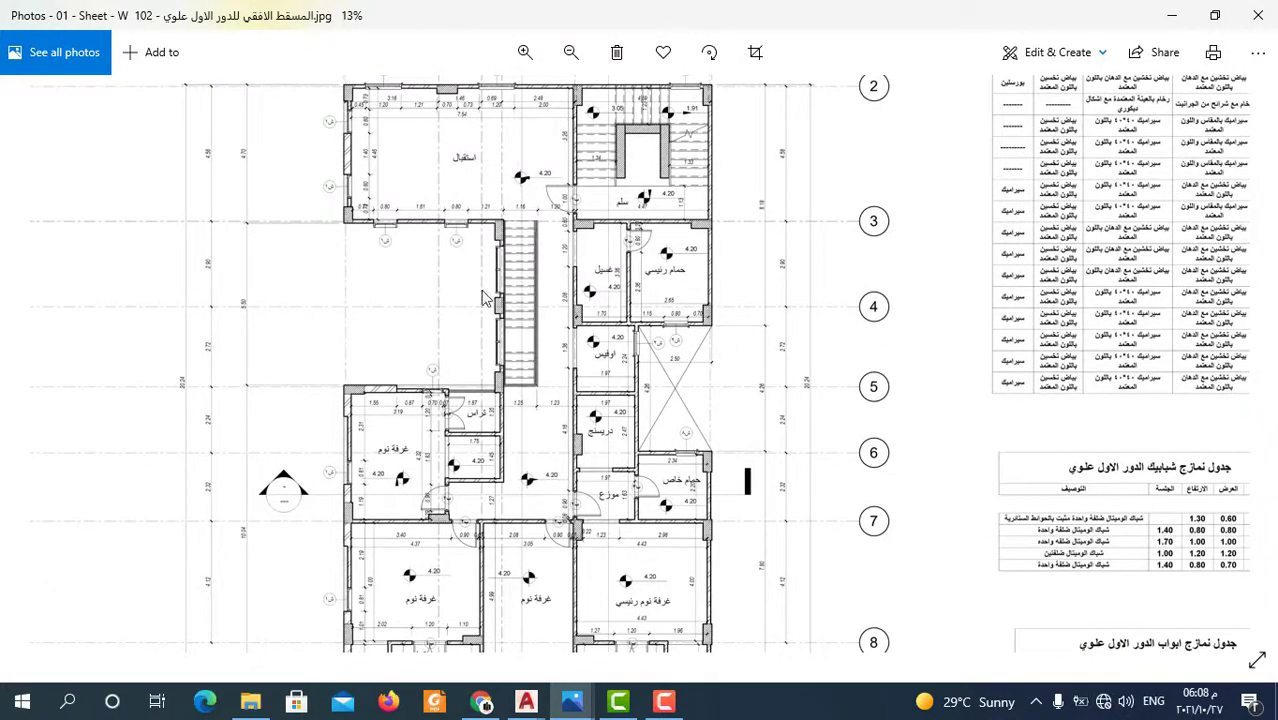
{"action": "scroll", "coordinate": [522, 305], "scroll_direction": "down", "scroll_amount": 2}
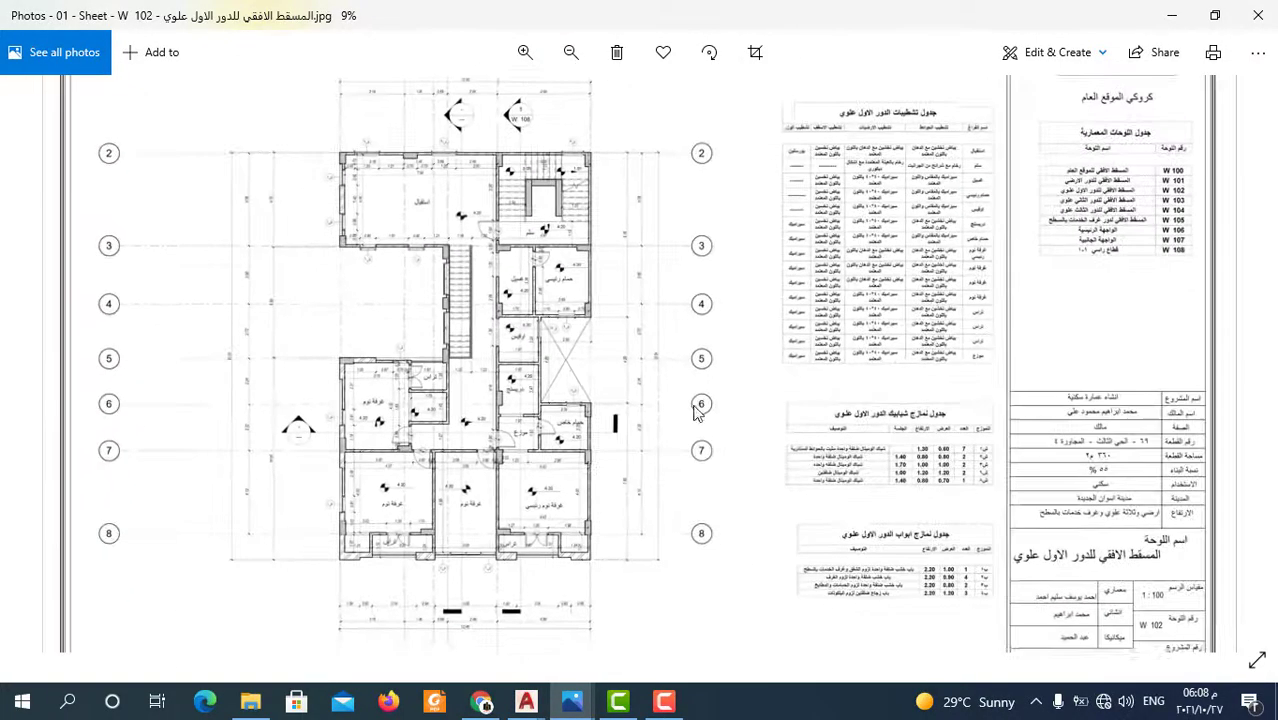
{"action": "scroll", "coordinate": [990, 200], "scroll_direction": "up", "scroll_amount": 3}
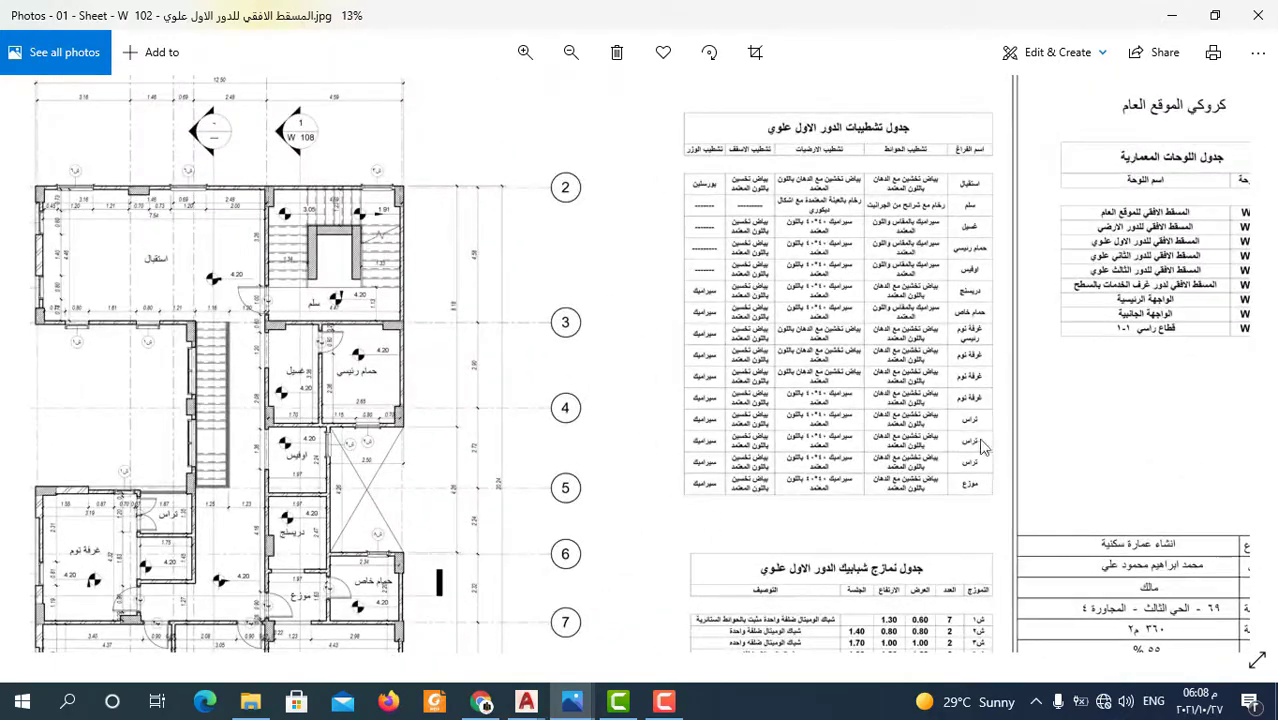
{"action": "scroll", "coordinate": [880, 195], "scroll_direction": "up", "scroll_amount": 1}
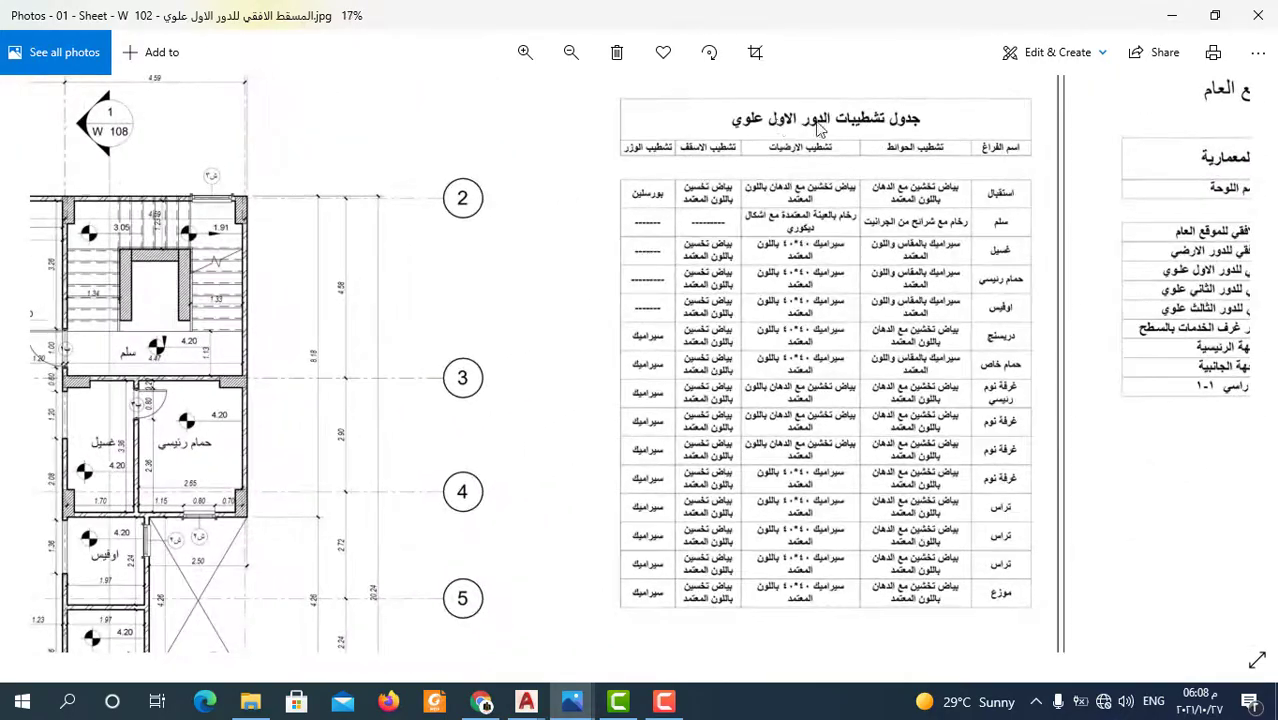
{"action": "scroll", "coordinate": [818, 165], "scroll_direction": "down", "scroll_amount": 3}
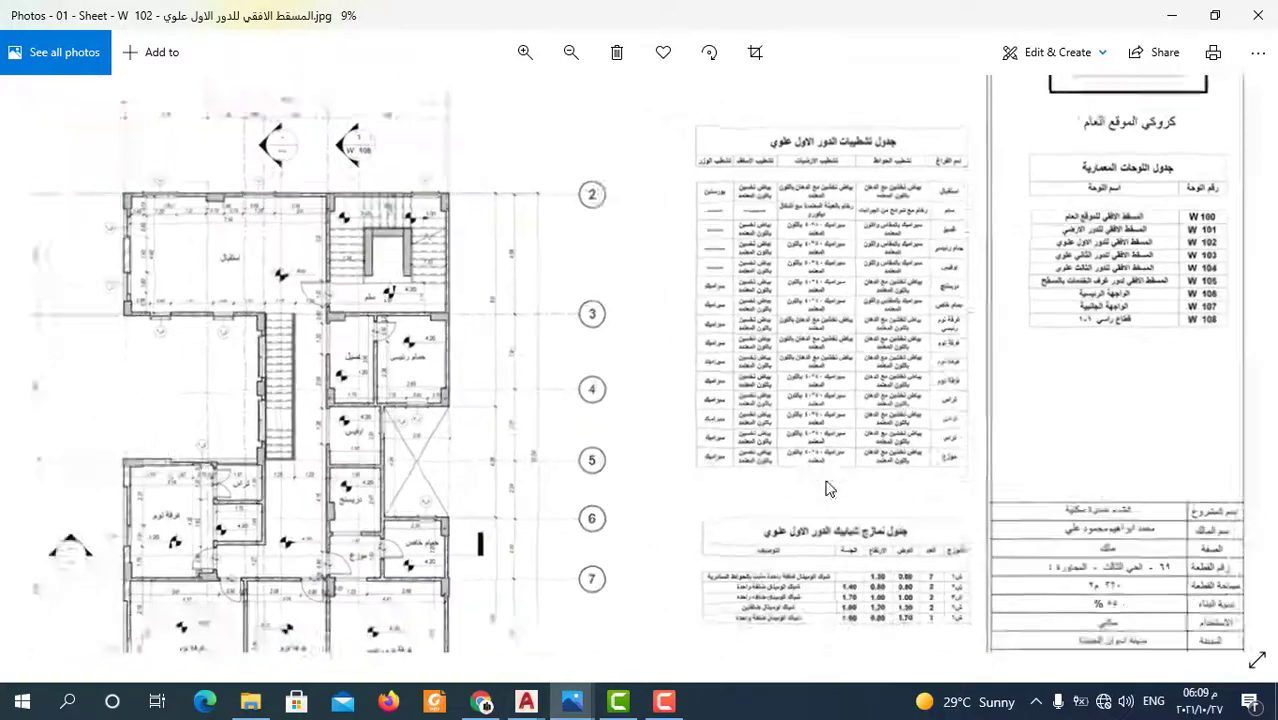
{"action": "scroll", "coordinate": [910, 322], "scroll_direction": "up", "scroll_amount": 1}
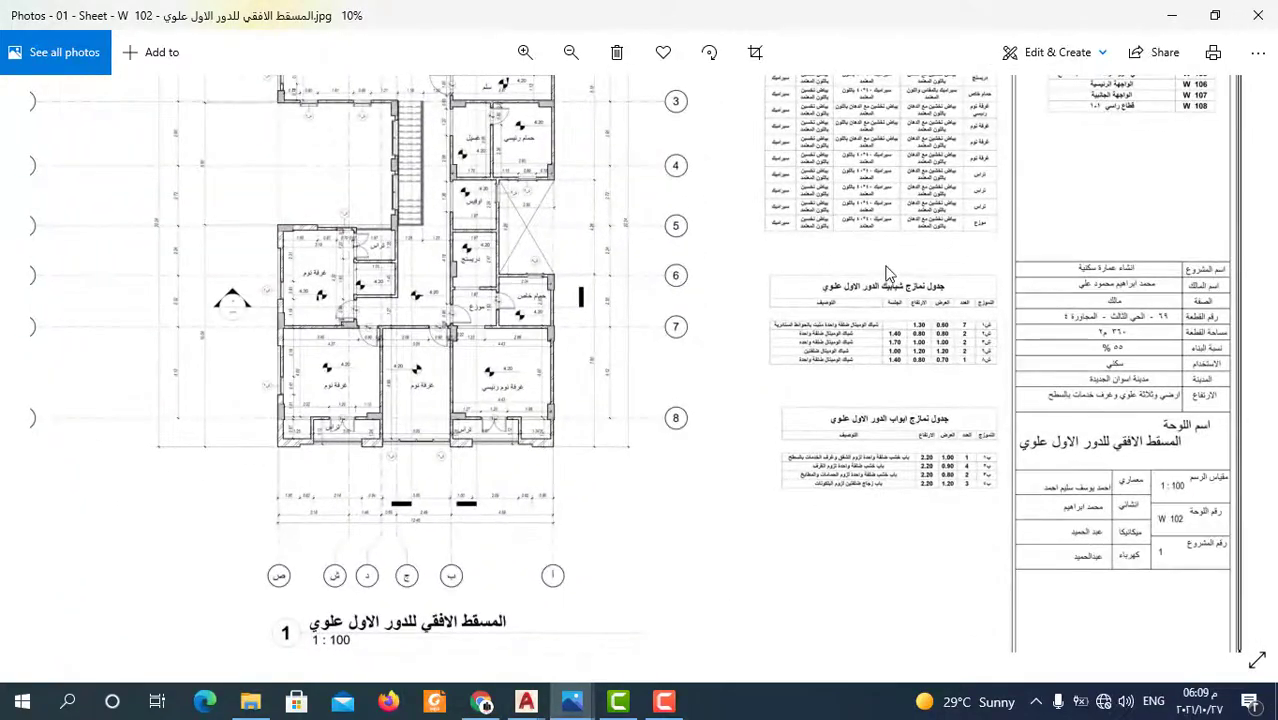
{"action": "scroll", "coordinate": [939, 470], "scroll_direction": "up", "scroll_amount": 1}
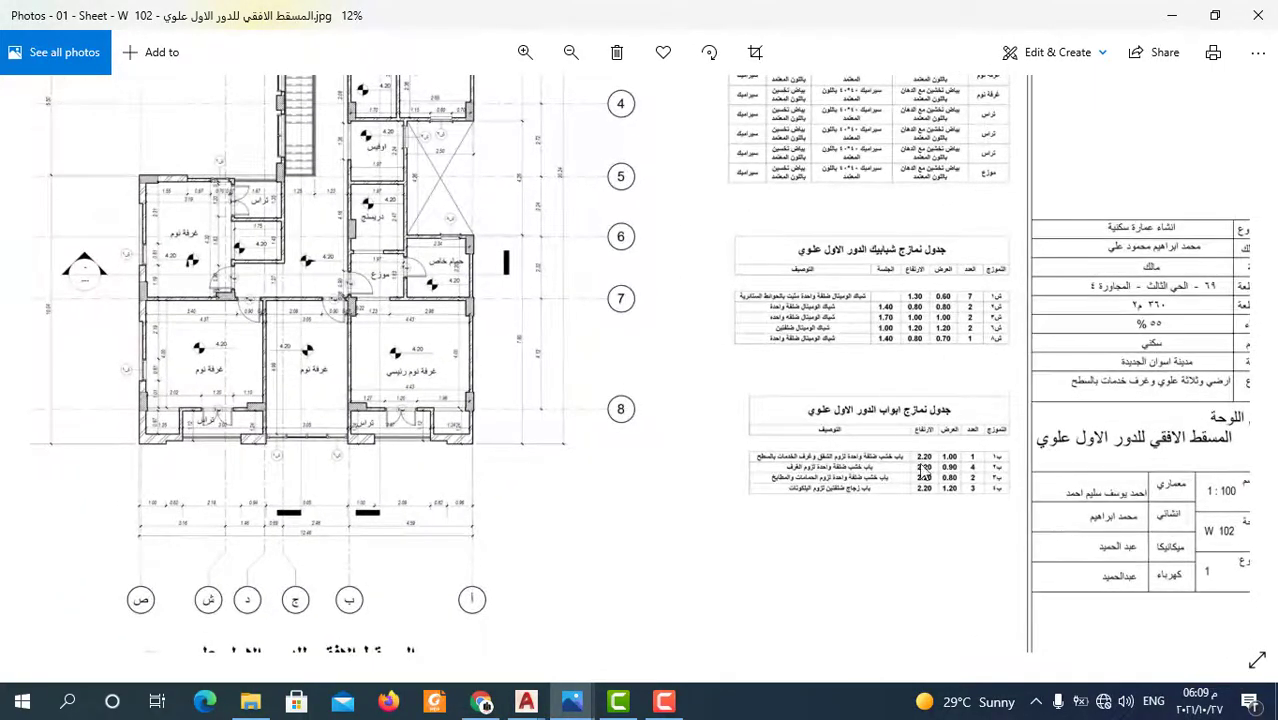
- Bring the full W 102 title block into view and examine it up close
{"action": "left_click_drag", "start_coordinate": [922, 470], "coordinate": [838, 504]}
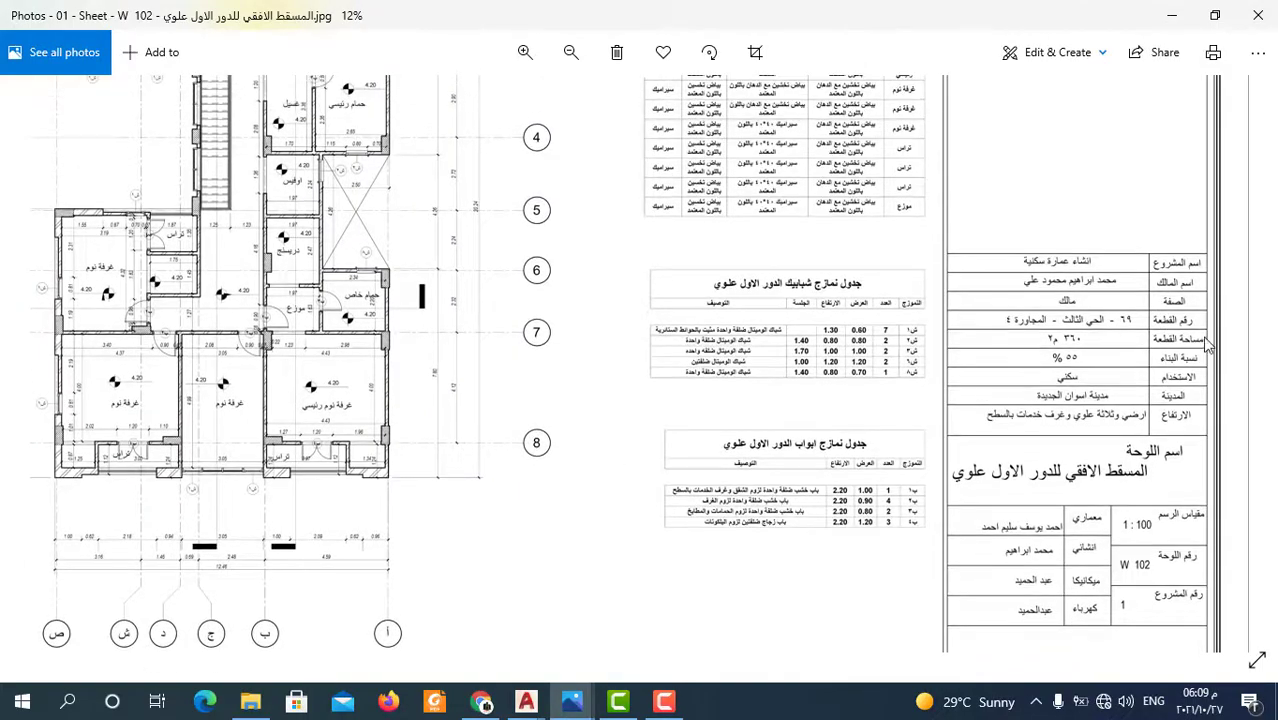
{"action": "scroll", "coordinate": [1130, 460], "scroll_direction": "up", "scroll_amount": 3}
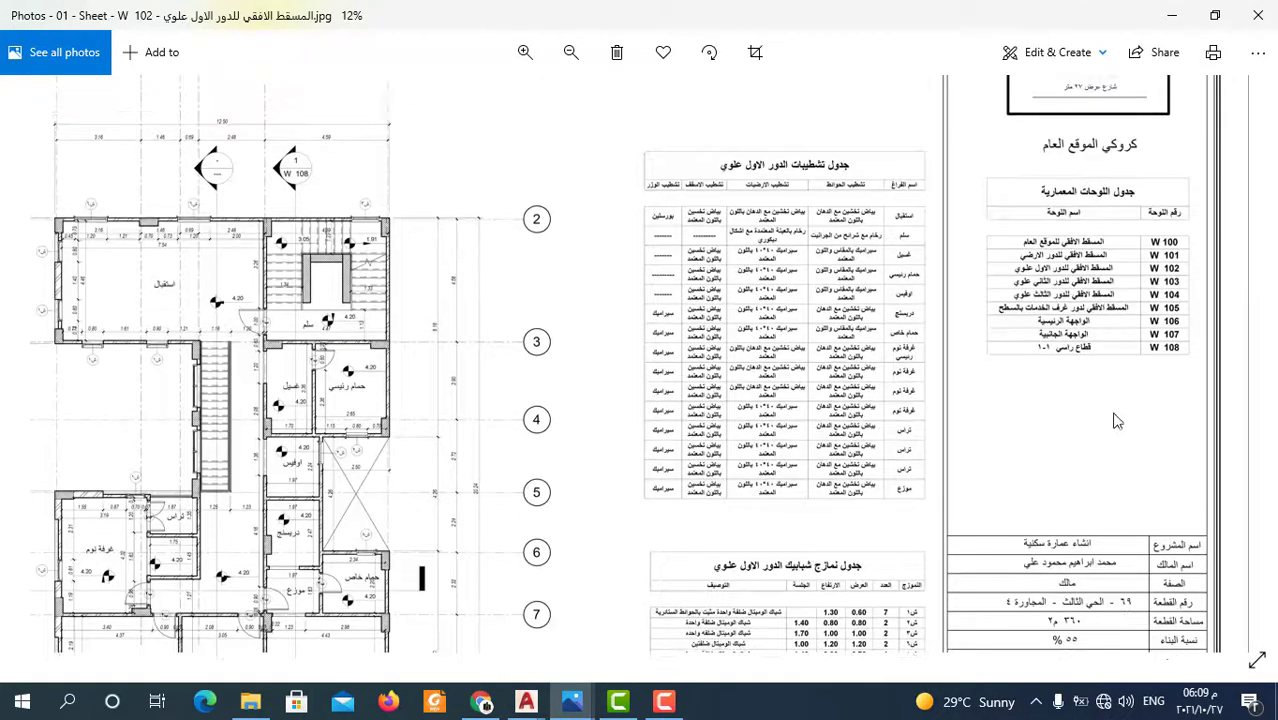
{"action": "scroll", "coordinate": [1115, 420], "scroll_direction": "up", "scroll_amount": 1}
{"action": "scroll", "coordinate": [1140, 375], "scroll_direction": "up", "scroll_amount": 3}
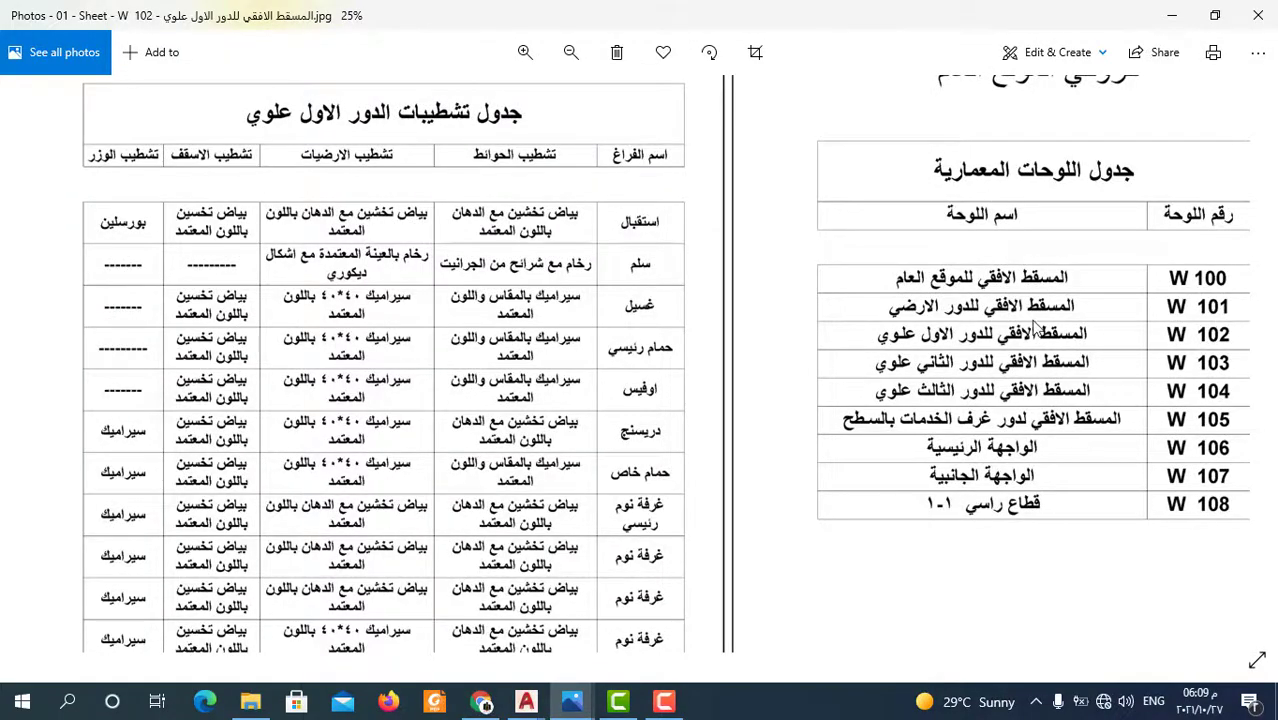
{"action": "scroll", "coordinate": [983, 300], "scroll_direction": "down", "scroll_amount": 3}
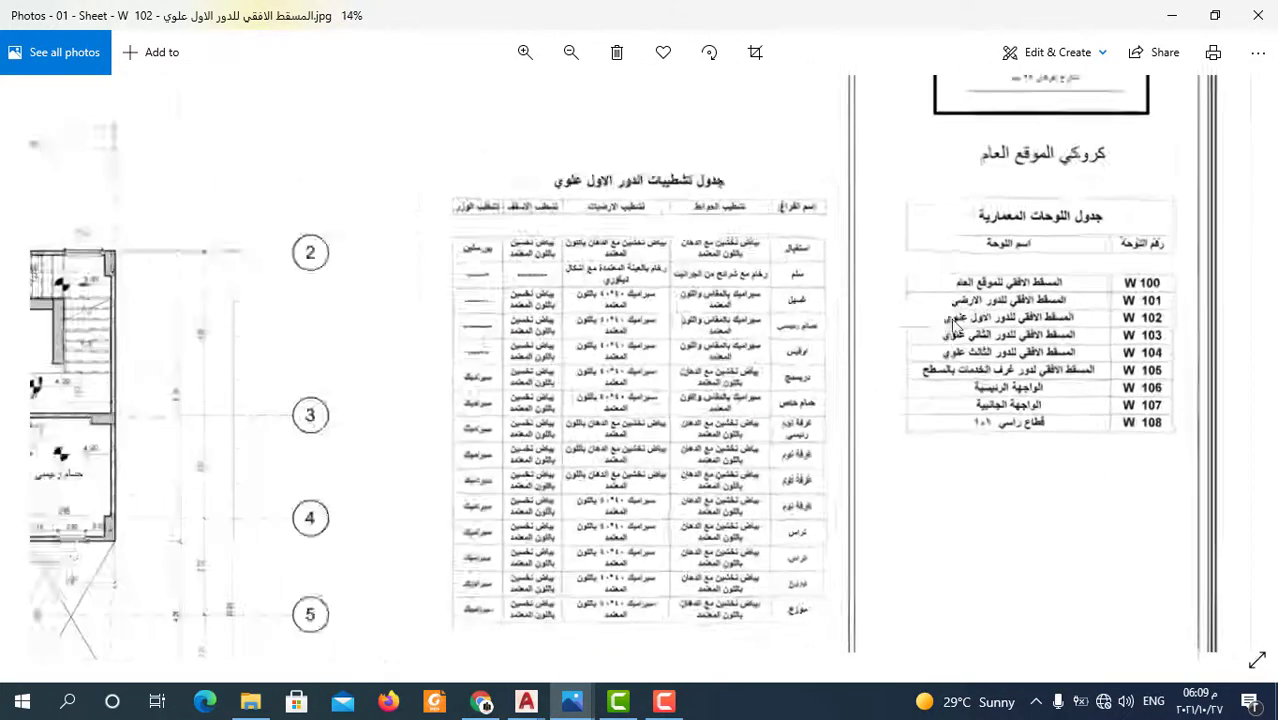
{"action": "scroll", "coordinate": [930, 320], "scroll_direction": "down", "scroll_amount": 1}
{"action": "scroll", "coordinate": [895, 362], "scroll_direction": "up", "scroll_amount": 1}
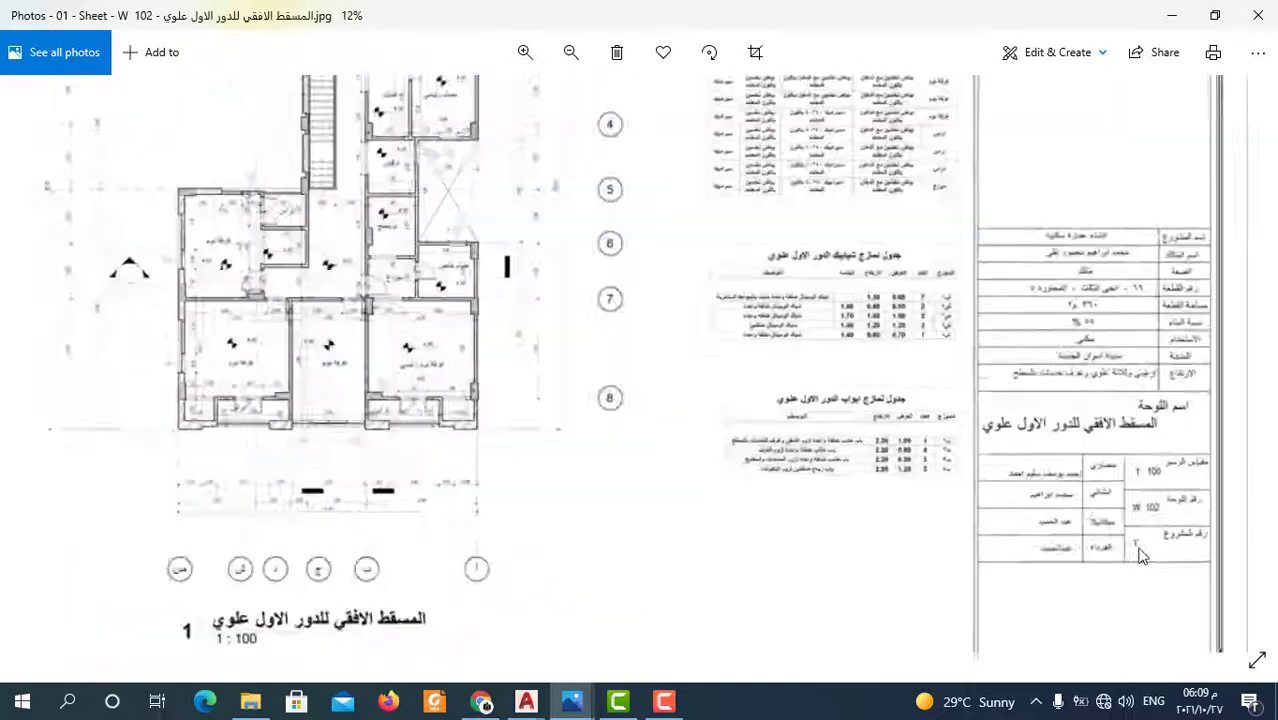
{"action": "scroll", "coordinate": [1130, 505], "scroll_direction": "up", "scroll_amount": 1}
{"action": "scroll", "coordinate": [1140, 478], "scroll_direction": "down", "scroll_amount": 2}
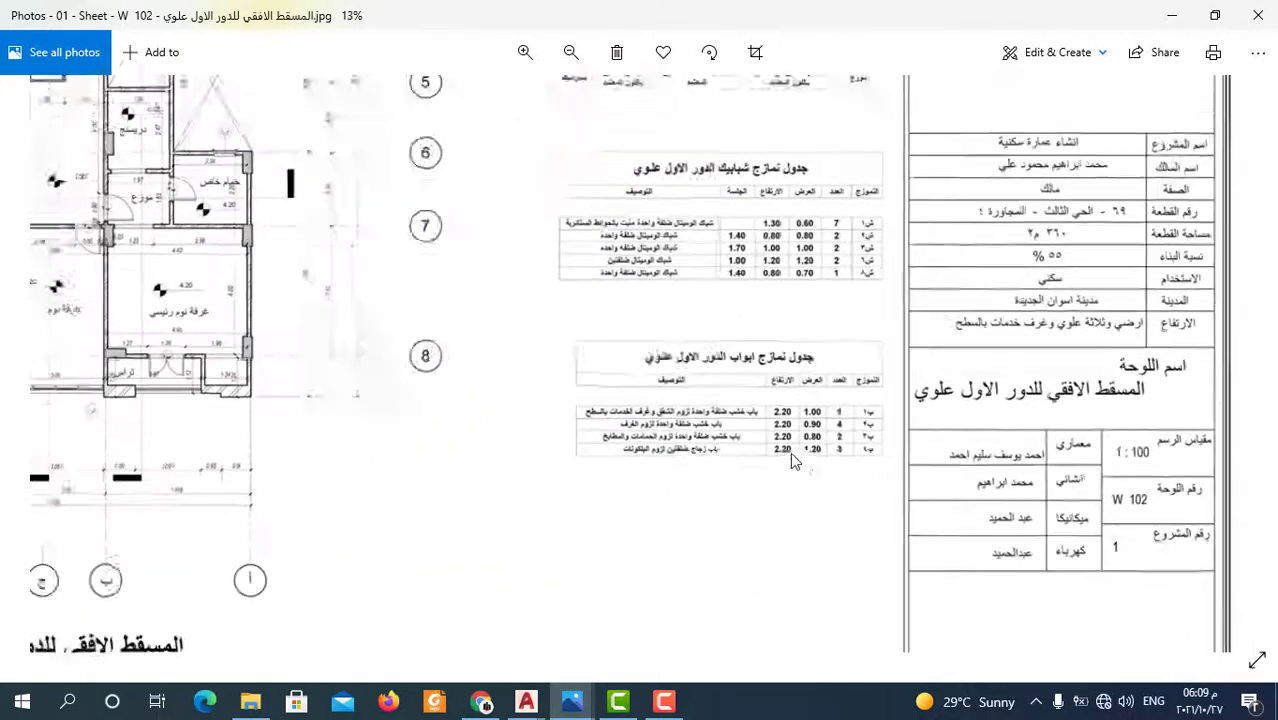
{"action": "scroll", "coordinate": [966, 406], "scroll_direction": "up", "scroll_amount": 1}
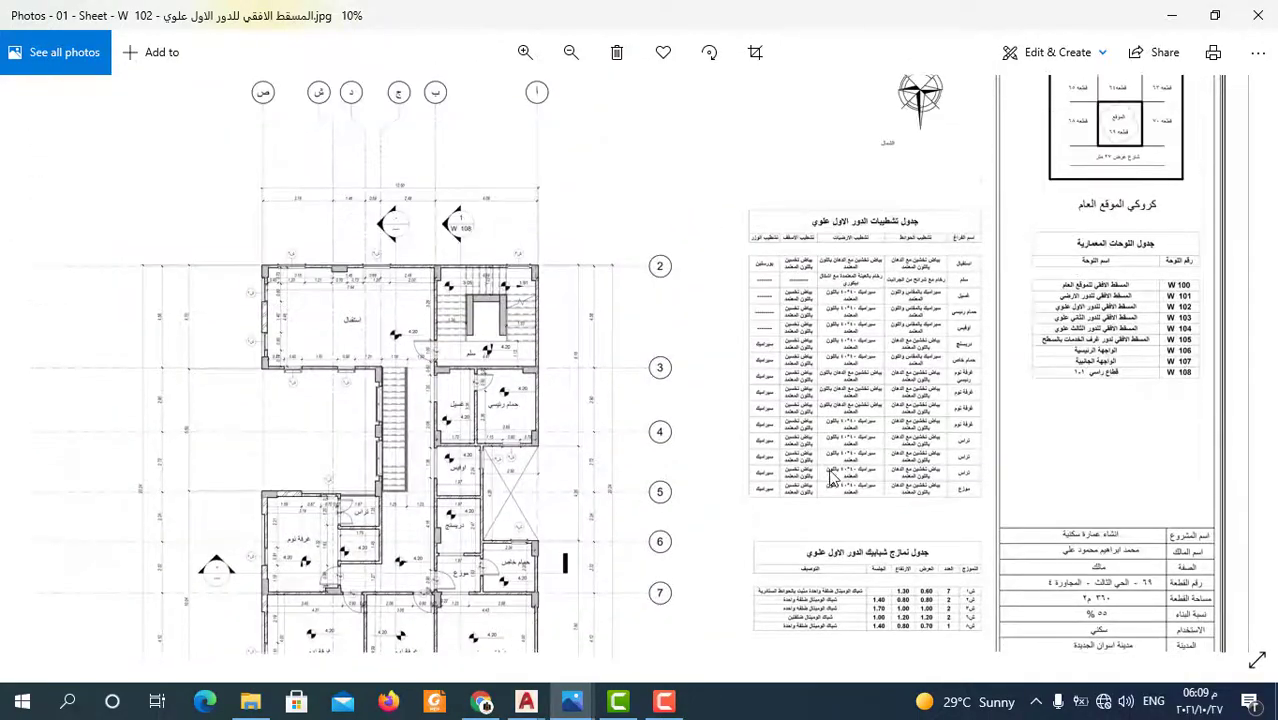
{"action": "scroll", "coordinate": [1040, 490], "scroll_direction": "down", "scroll_amount": 1}
{"action": "scroll", "coordinate": [1104, 571], "scroll_direction": "down", "scroll_amount": 2}
{"action": "scroll", "coordinate": [1104, 571], "scroll_direction": "up", "scroll_amount": 1}
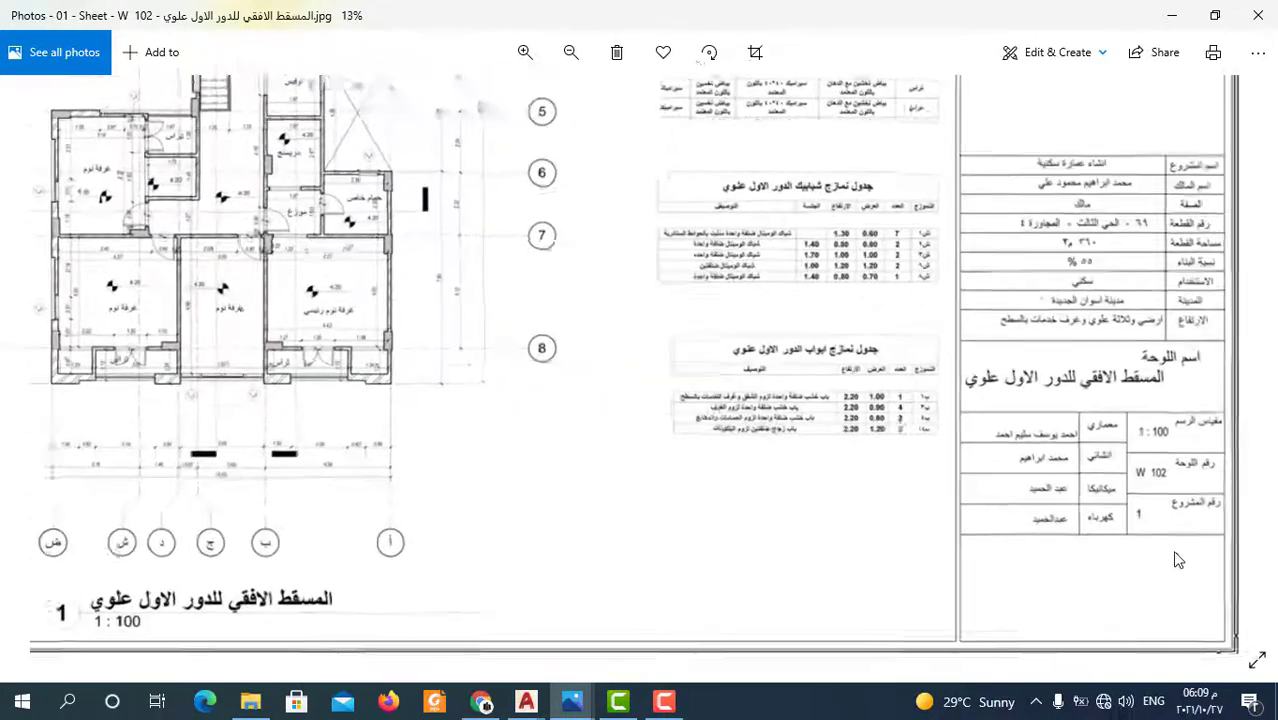
{"action": "scroll", "coordinate": [1172, 550], "scroll_direction": "up", "scroll_amount": 1}
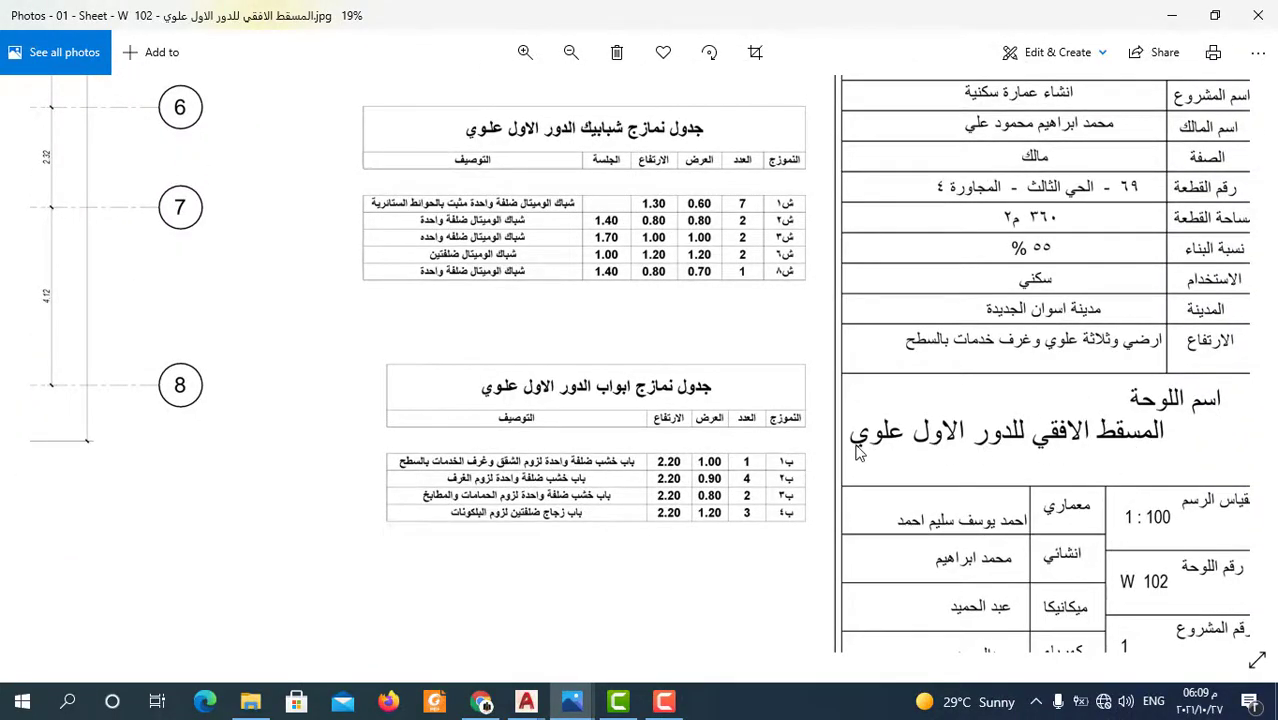
- Zoom out until the whole W 102 sheet fits the window
{"action": "scroll", "coordinate": [857, 450], "scroll_direction": "down", "scroll_amount": 1}
{"action": "scroll", "coordinate": [930, 385], "scroll_direction": "down", "scroll_amount": 1}
{"action": "scroll", "coordinate": [690, 488], "scroll_direction": "down", "scroll_amount": 1}
{"action": "scroll", "coordinate": [750, 527], "scroll_direction": "down", "scroll_amount": 1}
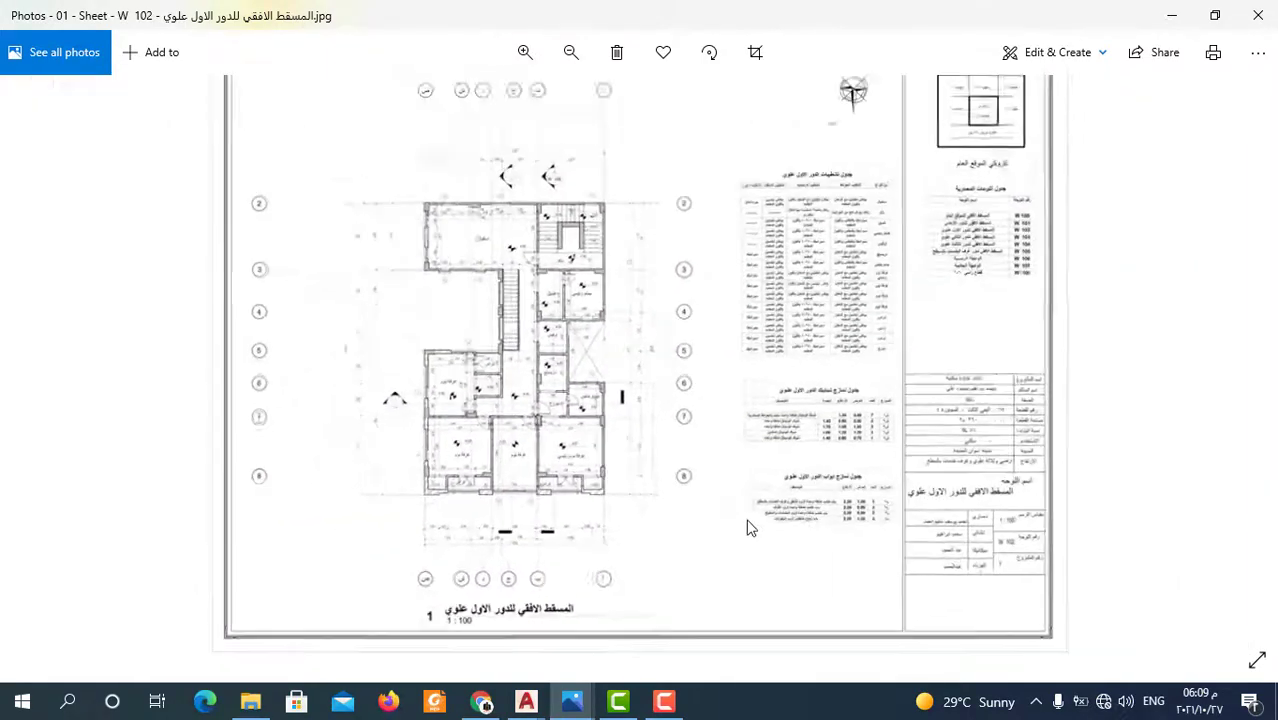
{"action": "scroll", "coordinate": [750, 527], "scroll_direction": "down", "scroll_amount": 1}
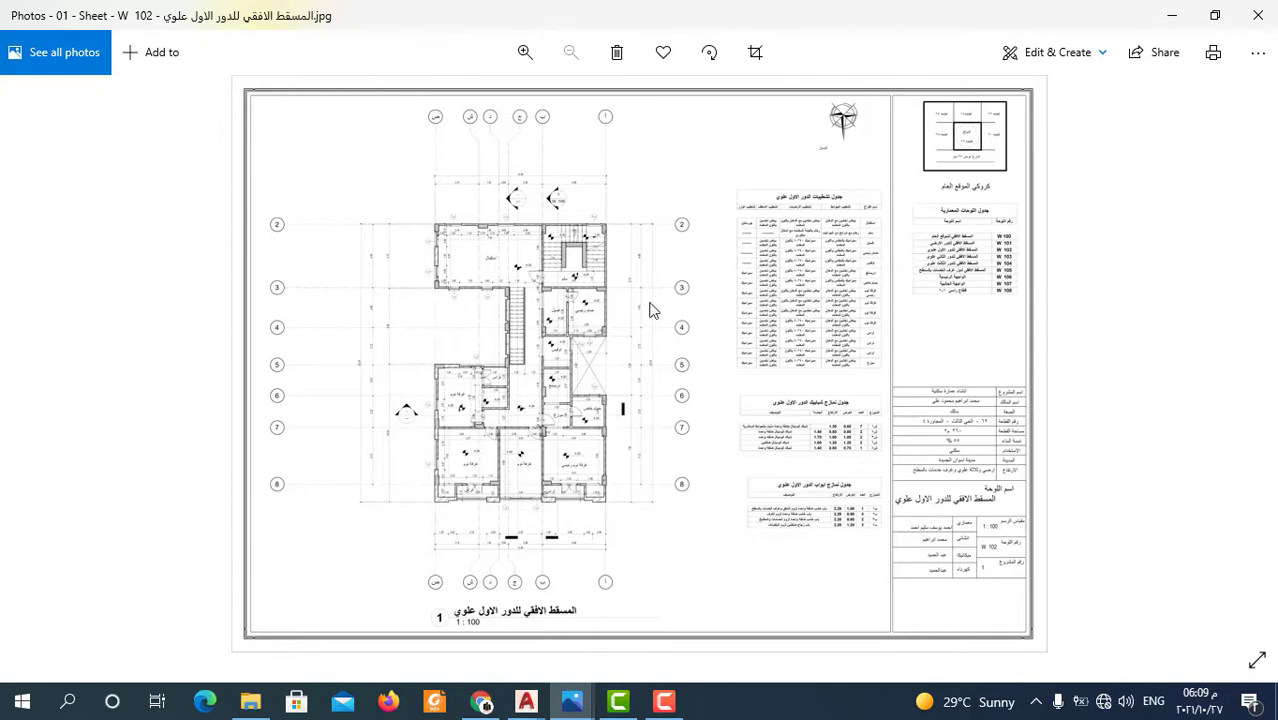
- Advance past W 103 and W 104 to sheet W 105, the roof services-floor plan
{"action": "key", "text": "Right"}
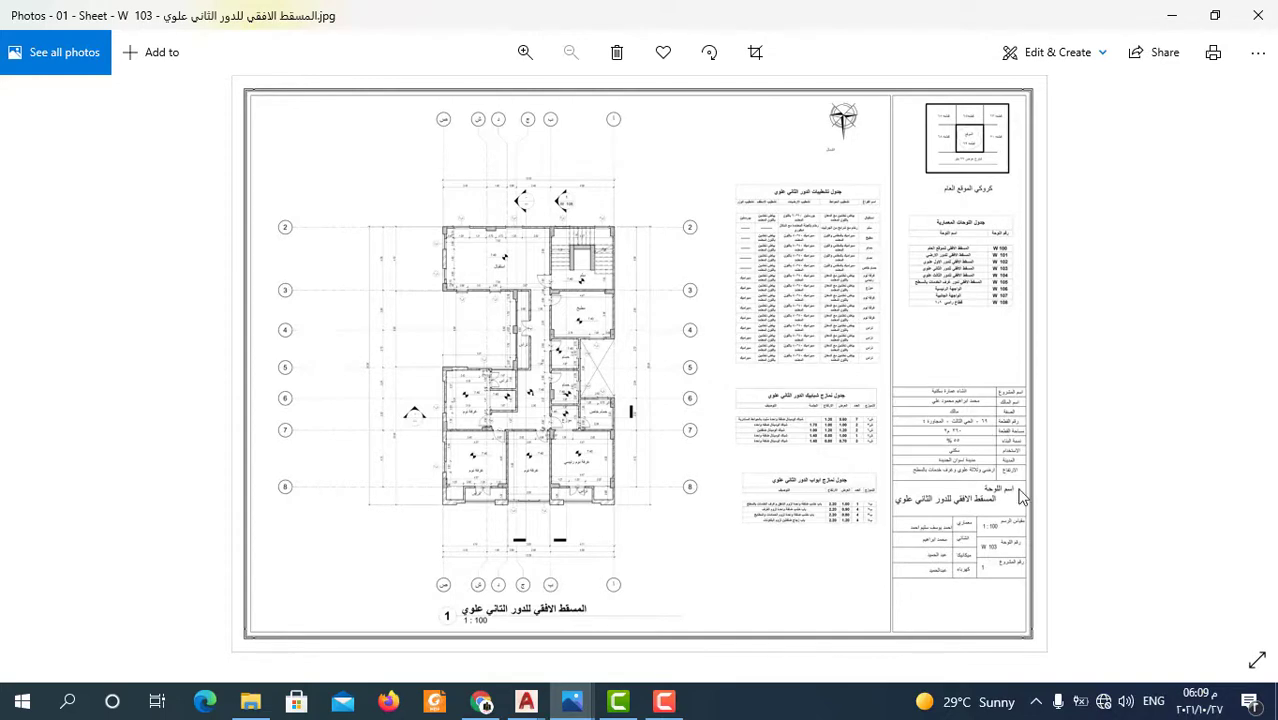
{"action": "key", "text": "Right"}
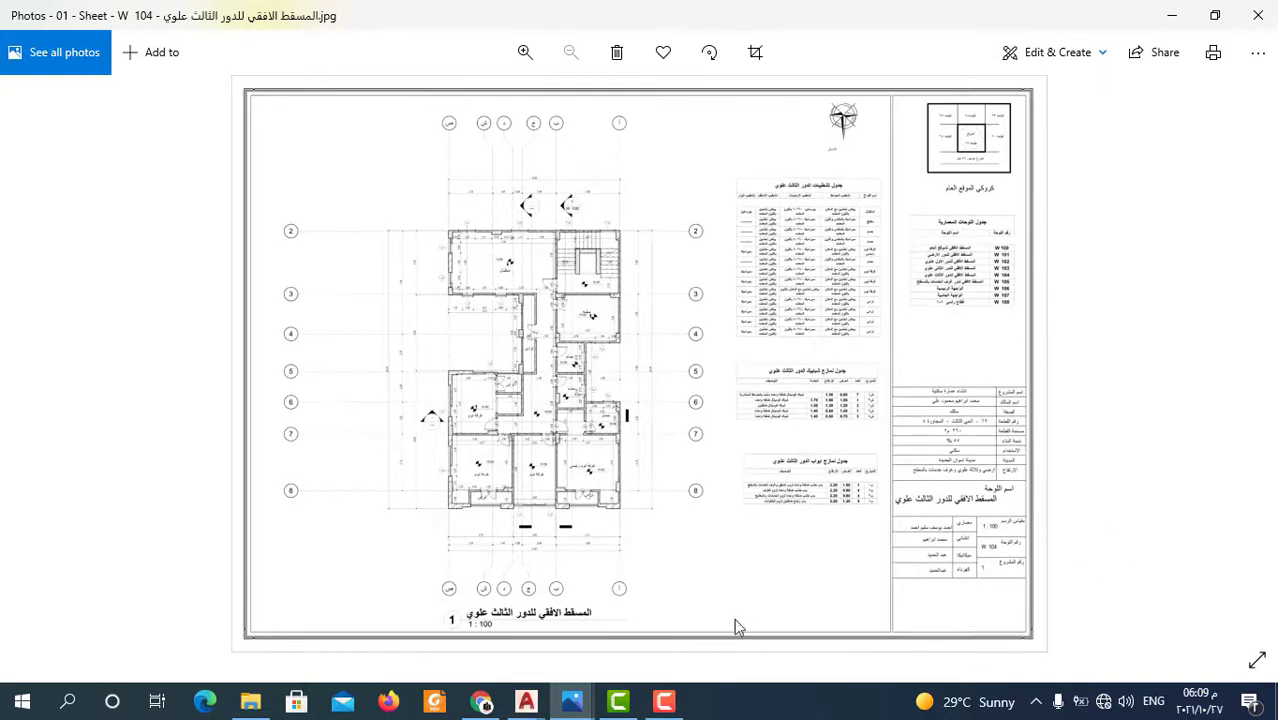
{"action": "key", "text": "Right"}
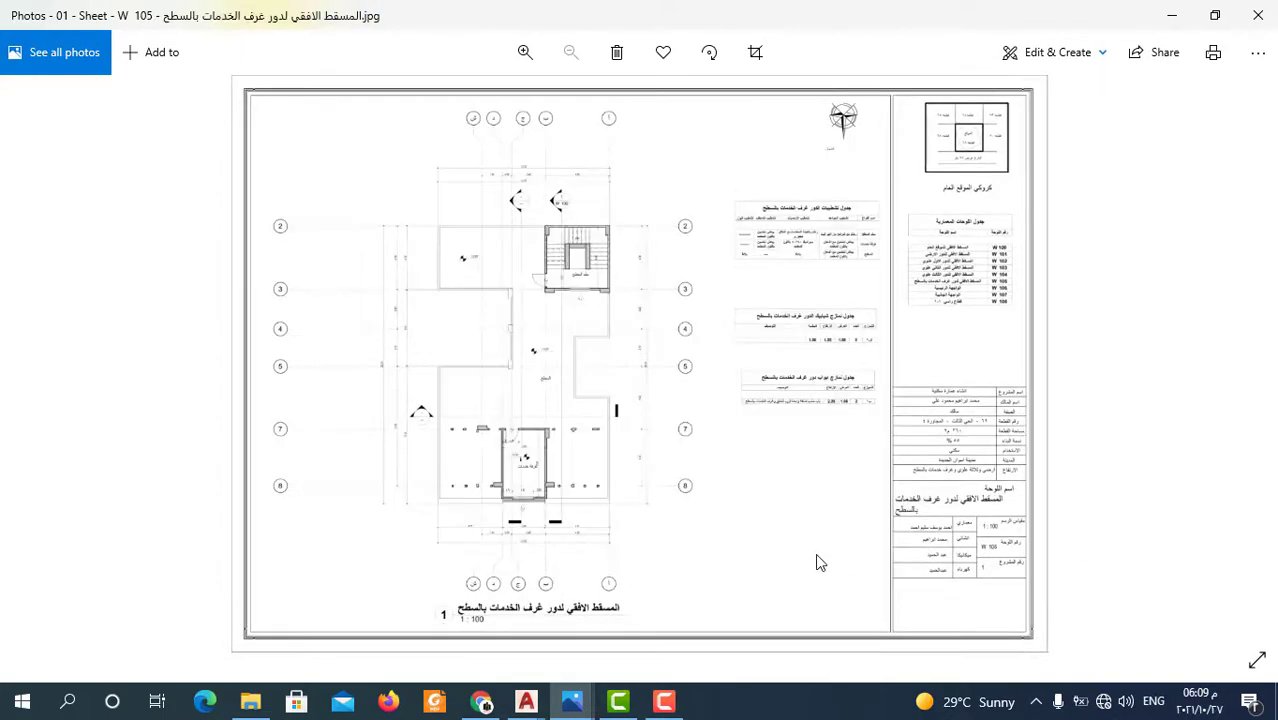
{"action": "scroll", "coordinate": [832, 252], "scroll_direction": "up", "scroll_amount": 2}
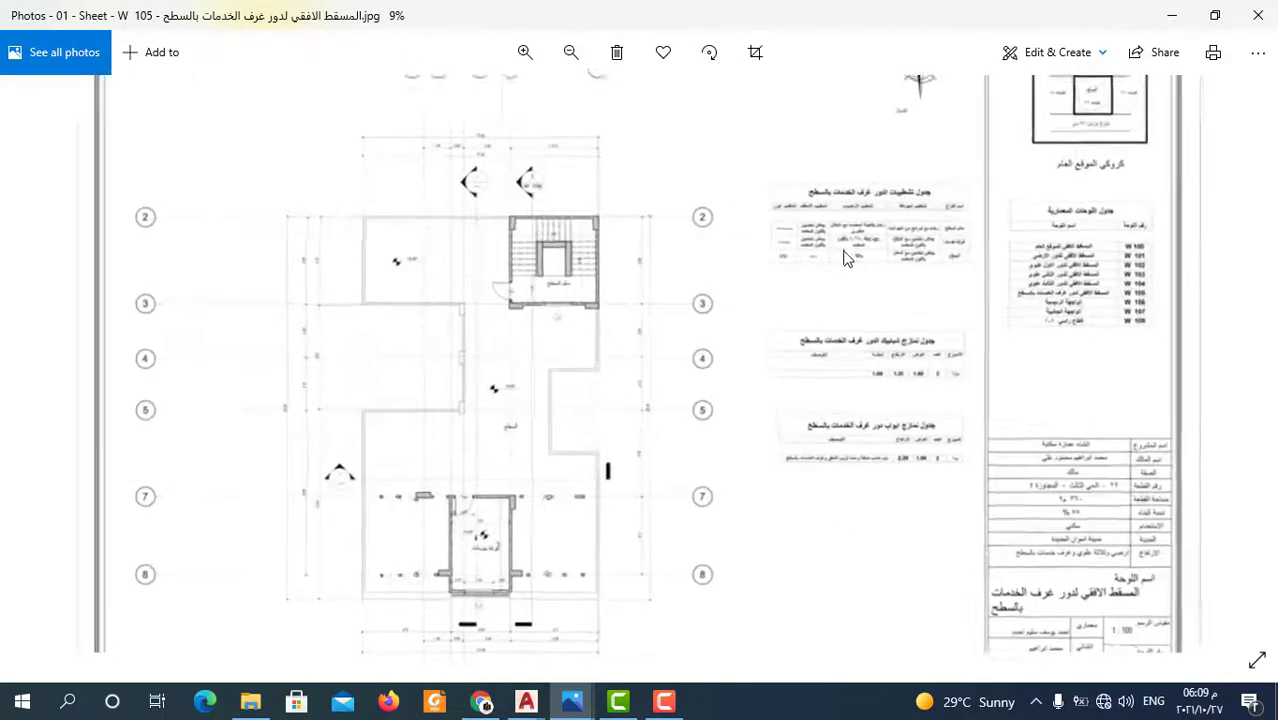
{"action": "scroll", "coordinate": [715, 211], "scroll_direction": "down", "scroll_amount": 3}
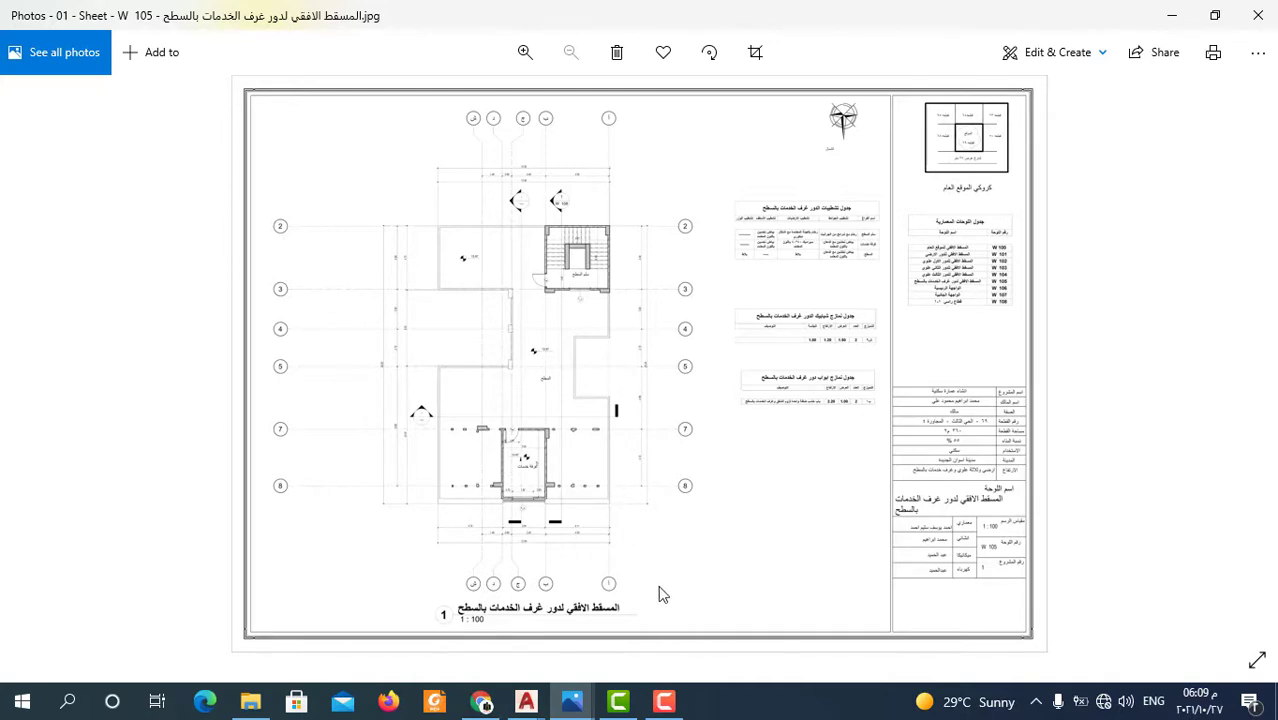
- Zoom into the W 105 title block, then back out to the whole sheet
{"action": "scroll", "coordinate": [1018, 600], "scroll_direction": "up", "scroll_amount": 2}
{"action": "scroll", "coordinate": [1084, 562], "scroll_direction": "up", "scroll_amount": 1}
{"action": "scroll", "coordinate": [1150, 555], "scroll_direction": "up", "scroll_amount": 2}
{"action": "scroll", "coordinate": [1190, 550], "scroll_direction": "up", "scroll_amount": 1}
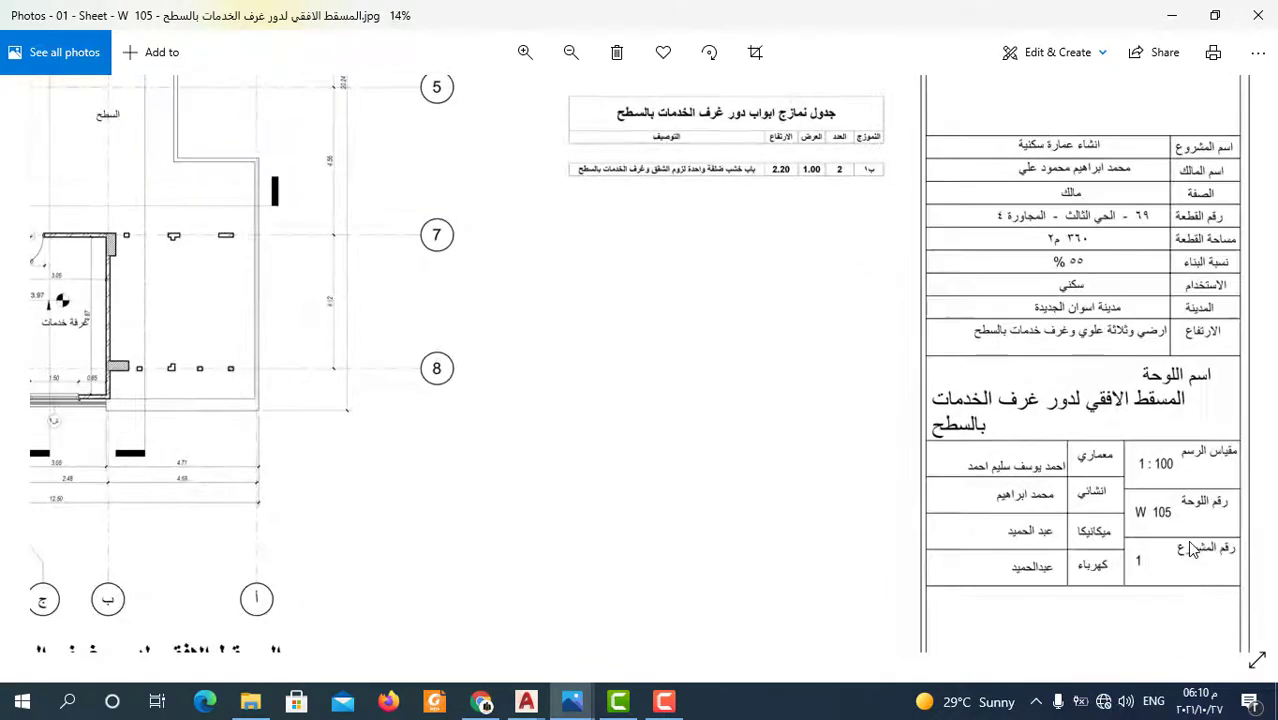
{"action": "scroll", "coordinate": [1050, 490], "scroll_direction": "down", "scroll_amount": 2}
{"action": "scroll", "coordinate": [1005, 560], "scroll_direction": "down", "scroll_amount": 1}
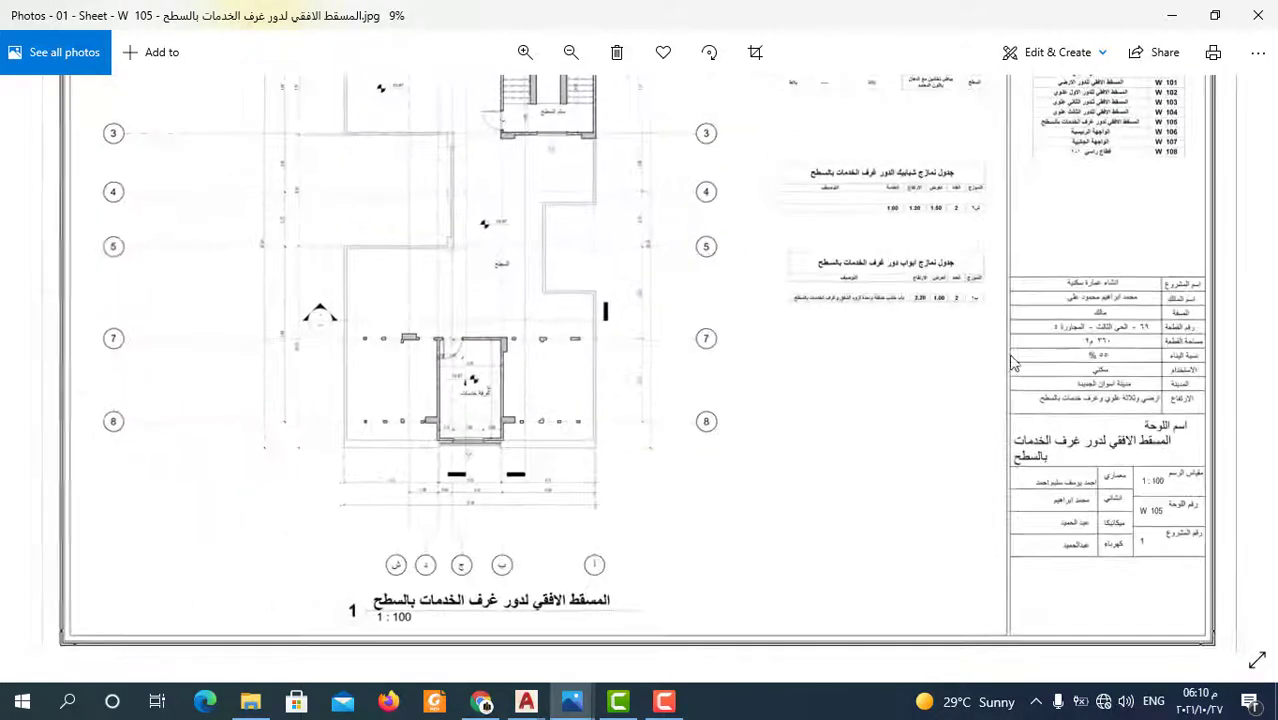
{"action": "scroll", "coordinate": [1012, 362], "scroll_direction": "down", "scroll_amount": 1}
{"action": "scroll", "coordinate": [822, 364], "scroll_direction": "down", "scroll_amount": 1}
{"action": "scroll", "coordinate": [760, 420], "scroll_direction": "down", "scroll_amount": 1}
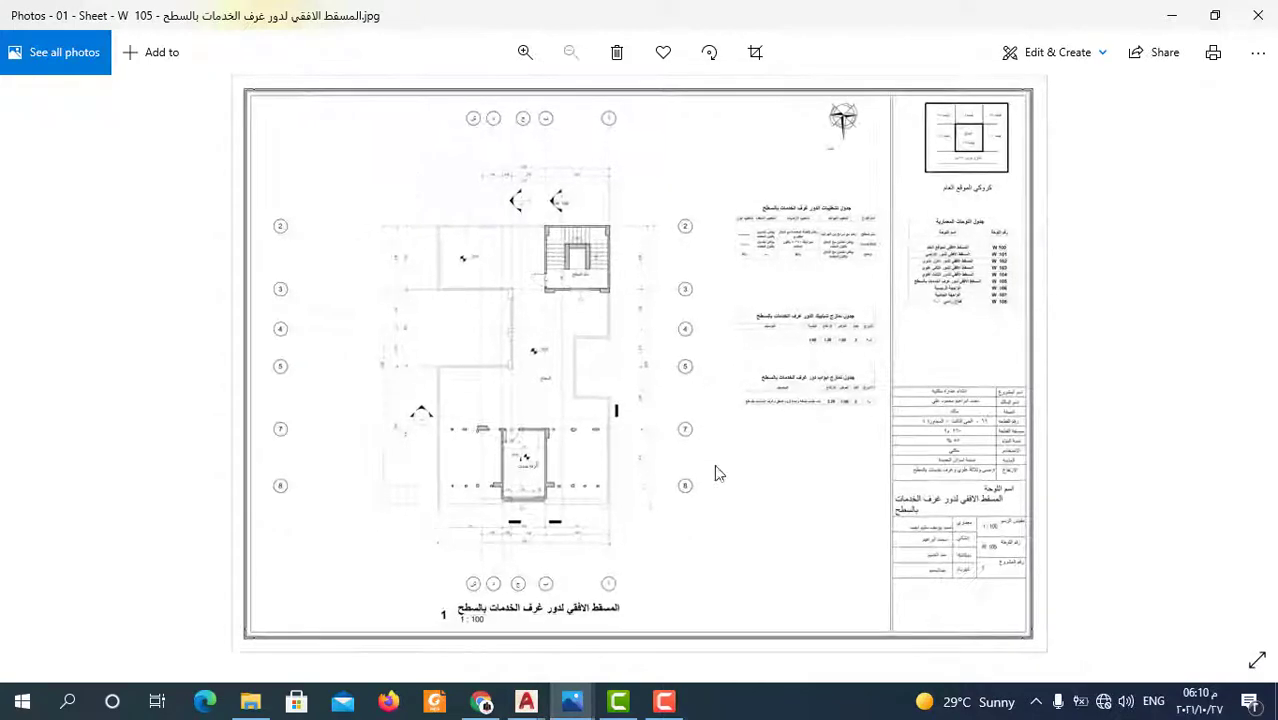
{"action": "scroll", "coordinate": [716, 472], "scroll_direction": "up", "scroll_amount": 1}
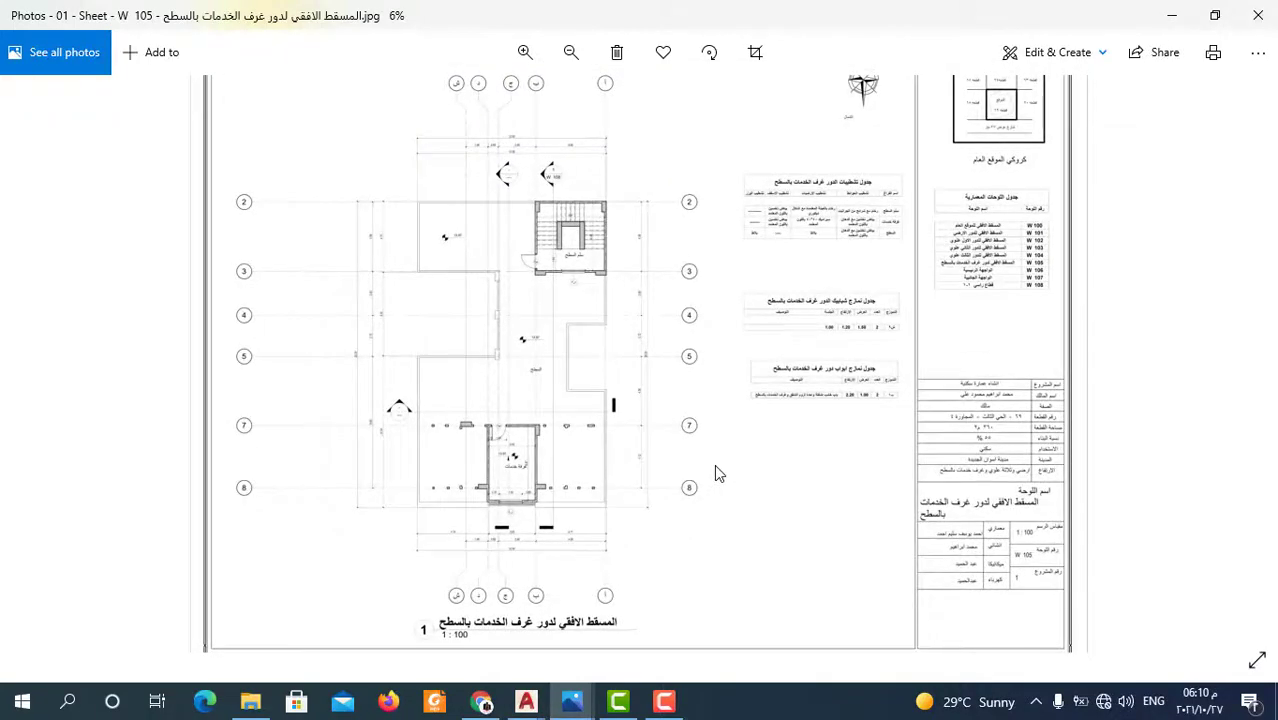
{"action": "scroll", "coordinate": [714, 464], "scroll_direction": "down", "scroll_amount": 1}
- Open sheet W 106, the main elevation, and zoom in on it
{"action": "key", "text": "Right"}
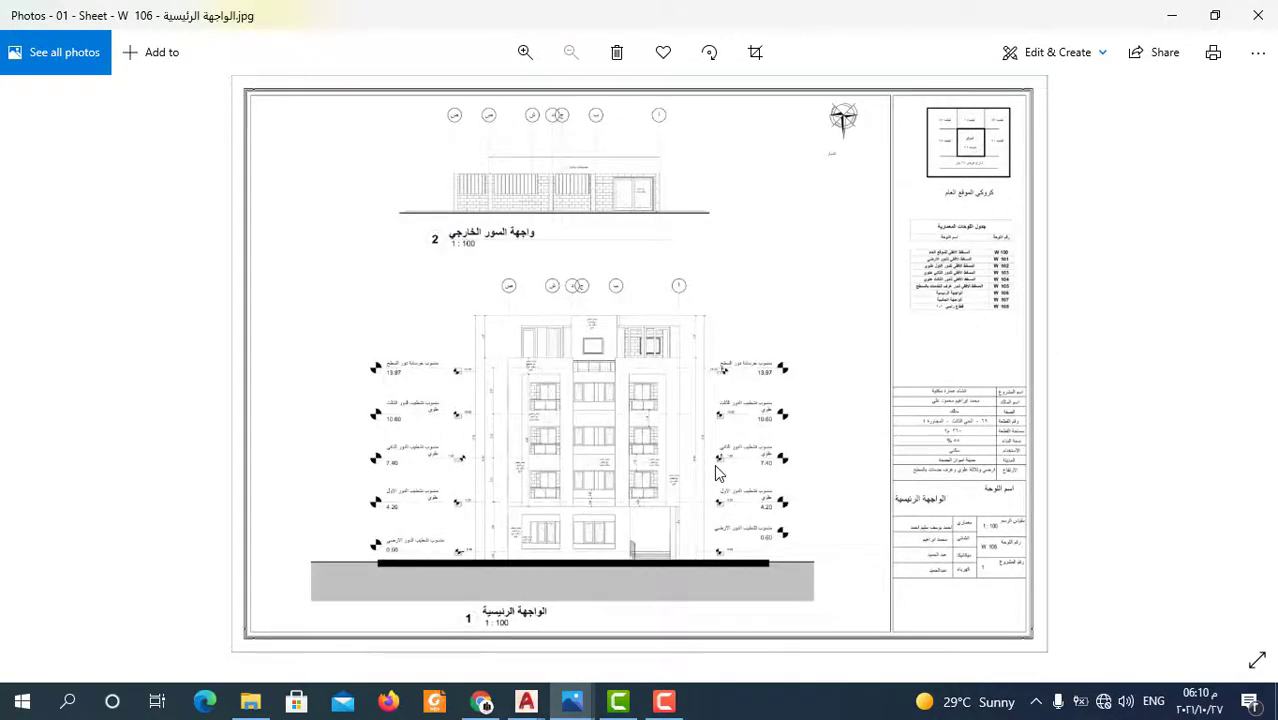
{"action": "scroll", "coordinate": [607, 224], "scroll_direction": "up", "scroll_amount": 1}
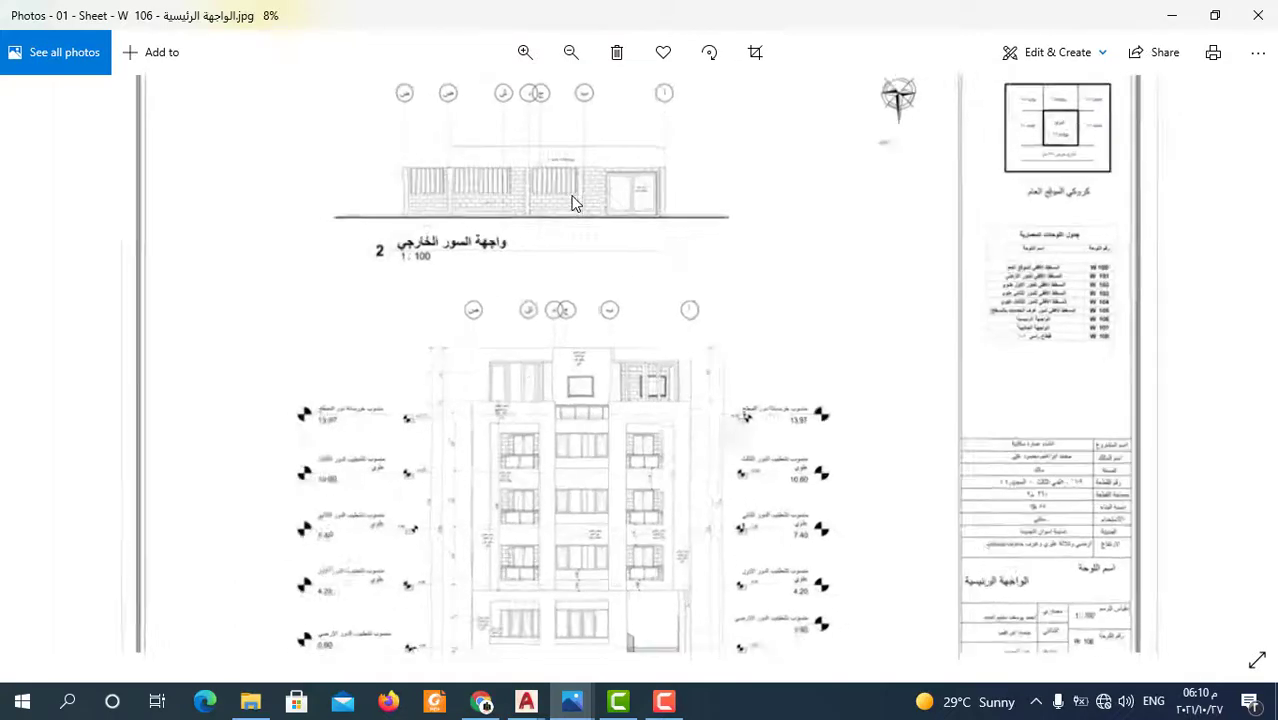
{"action": "scroll", "coordinate": [573, 200], "scroll_direction": "up", "scroll_amount": 1}
{"action": "scroll", "coordinate": [550, 255], "scroll_direction": "up", "scroll_amount": 1}
{"action": "scroll", "coordinate": [553, 366], "scroll_direction": "up", "scroll_amount": 1}
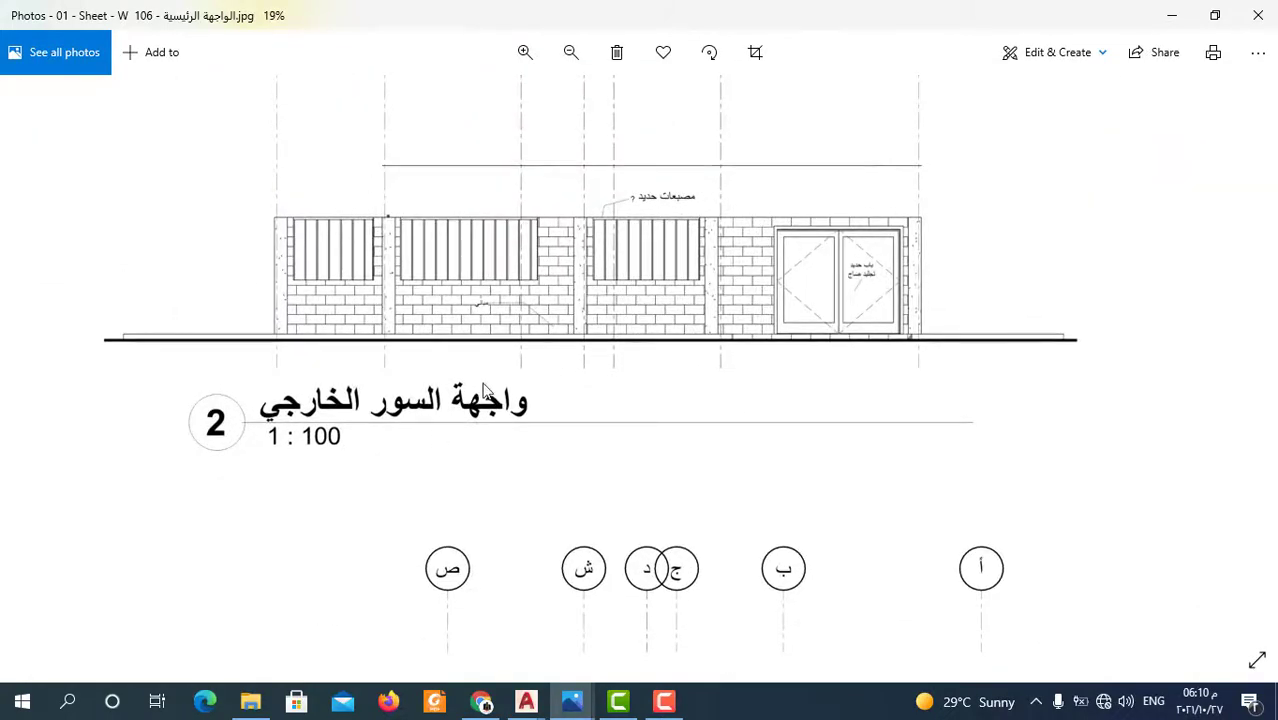
{"action": "scroll", "coordinate": [570, 288], "scroll_direction": "down", "scroll_amount": 1}
{"action": "scroll", "coordinate": [343, 327], "scroll_direction": "down", "scroll_amount": 1}
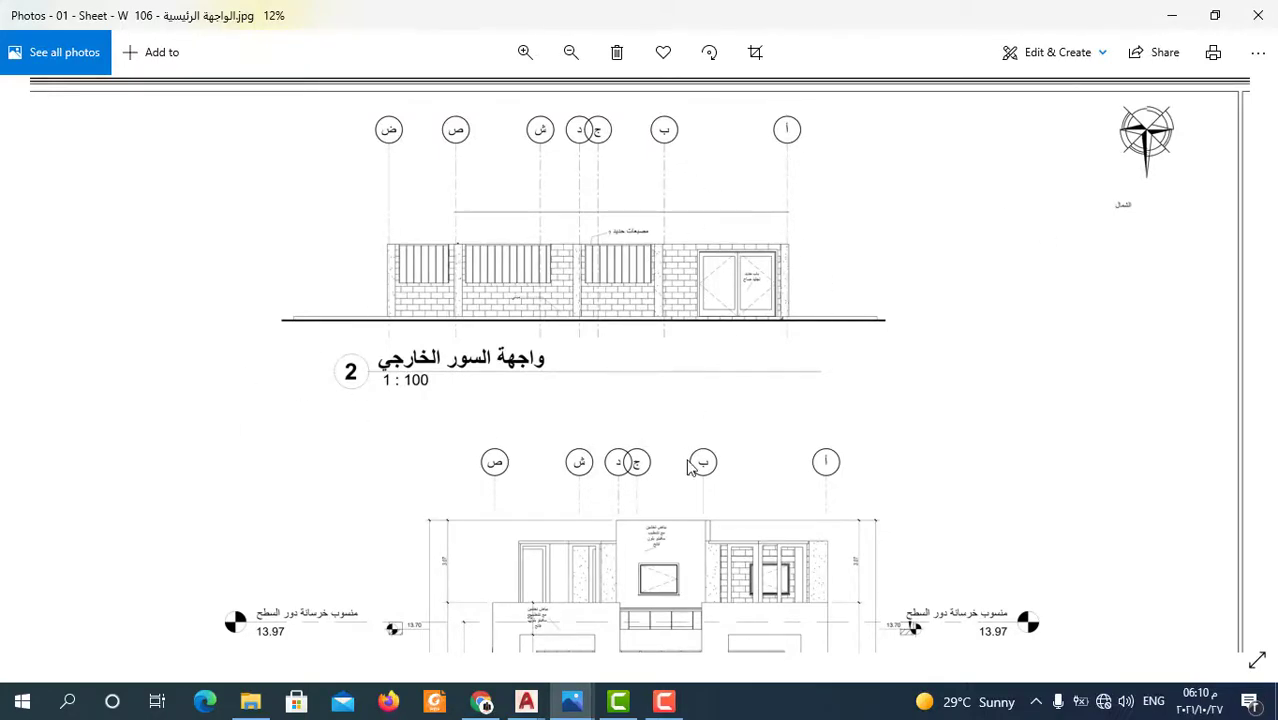
- Center the main building elevation and zoom in and out over its facade
{"action": "left_click_drag", "start_coordinate": [686, 460], "coordinate": [697, 142]}
{"action": "scroll", "coordinate": [712, 273], "scroll_direction": "down", "scroll_amount": 2}
{"action": "scroll", "coordinate": [394, 648], "scroll_direction": "up", "scroll_amount": 1}
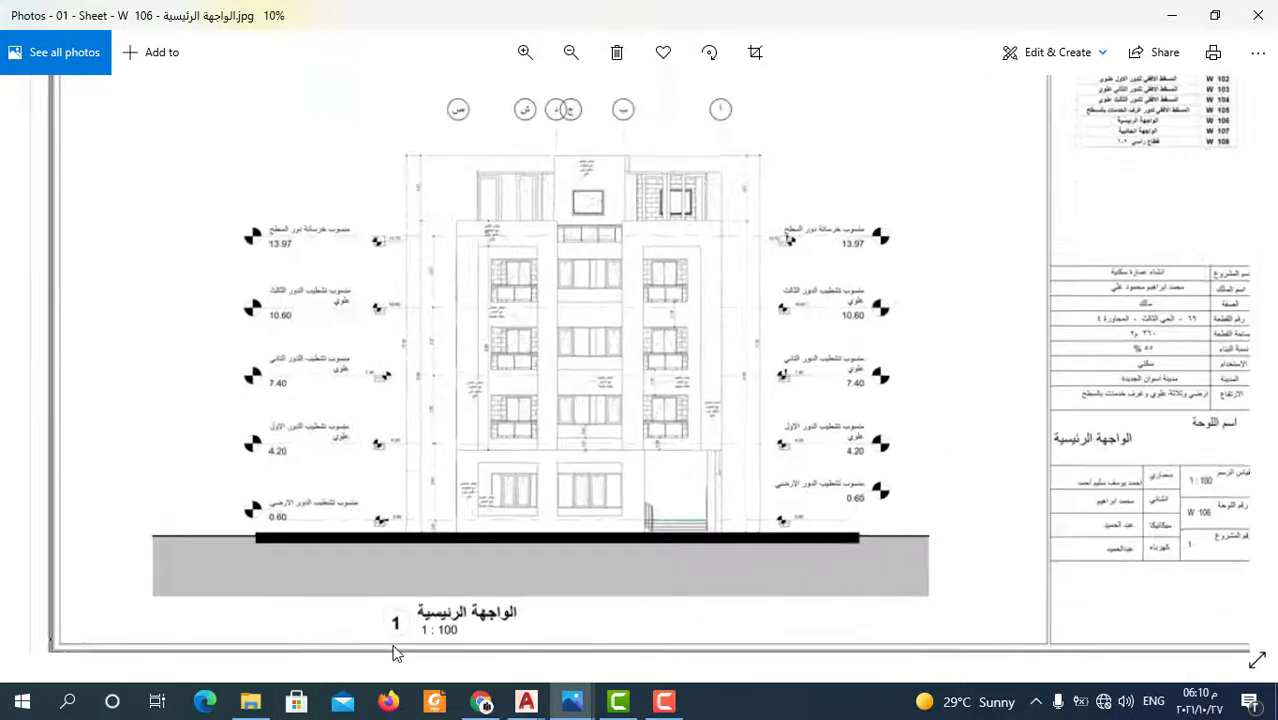
{"action": "scroll", "coordinate": [390, 600], "scroll_direction": "up", "scroll_amount": 1}
{"action": "scroll", "coordinate": [368, 480], "scroll_direction": "up", "scroll_amount": 1}
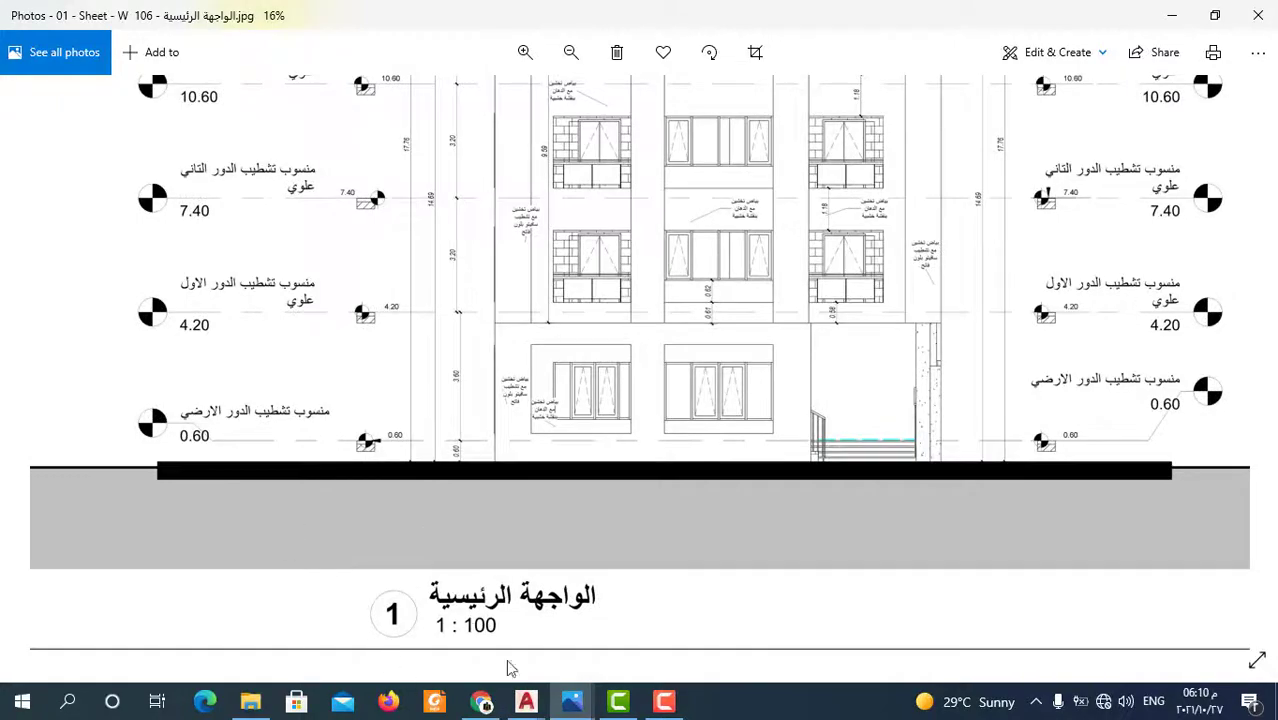
{"action": "scroll", "coordinate": [538, 617], "scroll_direction": "down", "scroll_amount": 2}
{"action": "scroll", "coordinate": [921, 343], "scroll_direction": "down", "scroll_amount": 1}
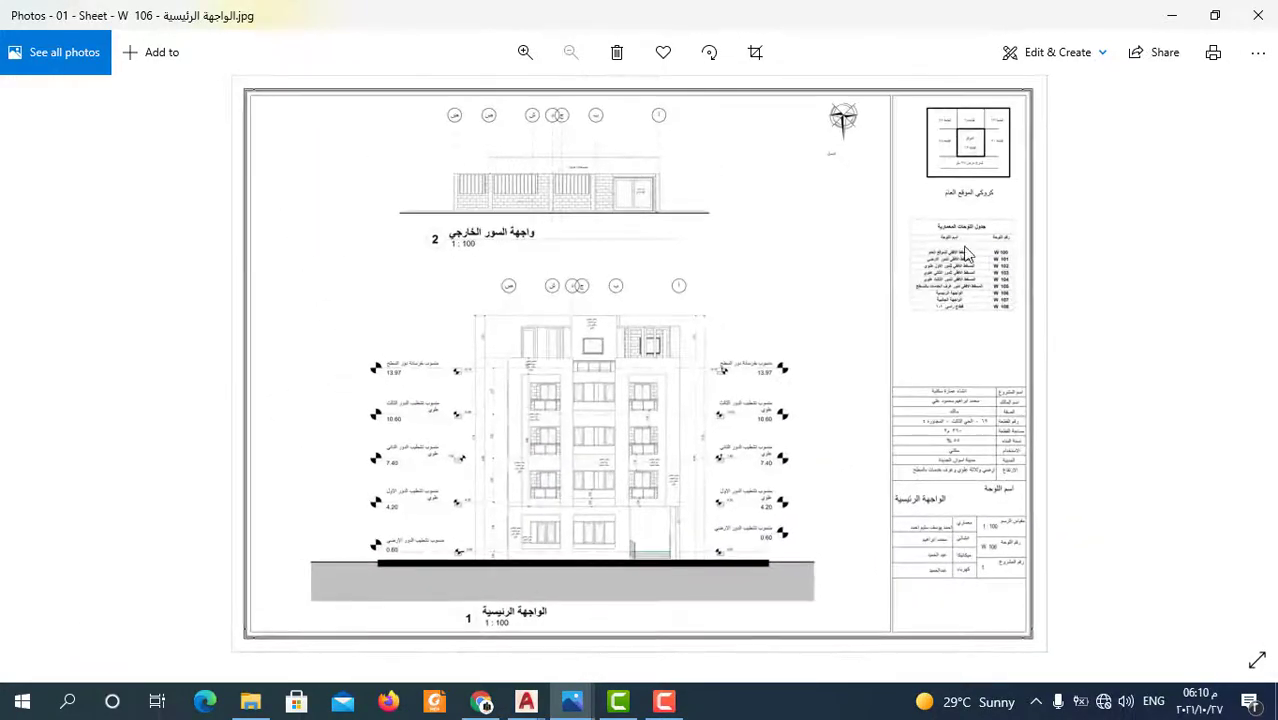
{"action": "scroll", "coordinate": [1010, 300], "scroll_direction": "up", "scroll_amount": 1}
{"action": "scroll", "coordinate": [1035, 560], "scroll_direction": "down", "scroll_amount": 1}
{"action": "scroll", "coordinate": [1035, 560], "scroll_direction": "up", "scroll_amount": 1}
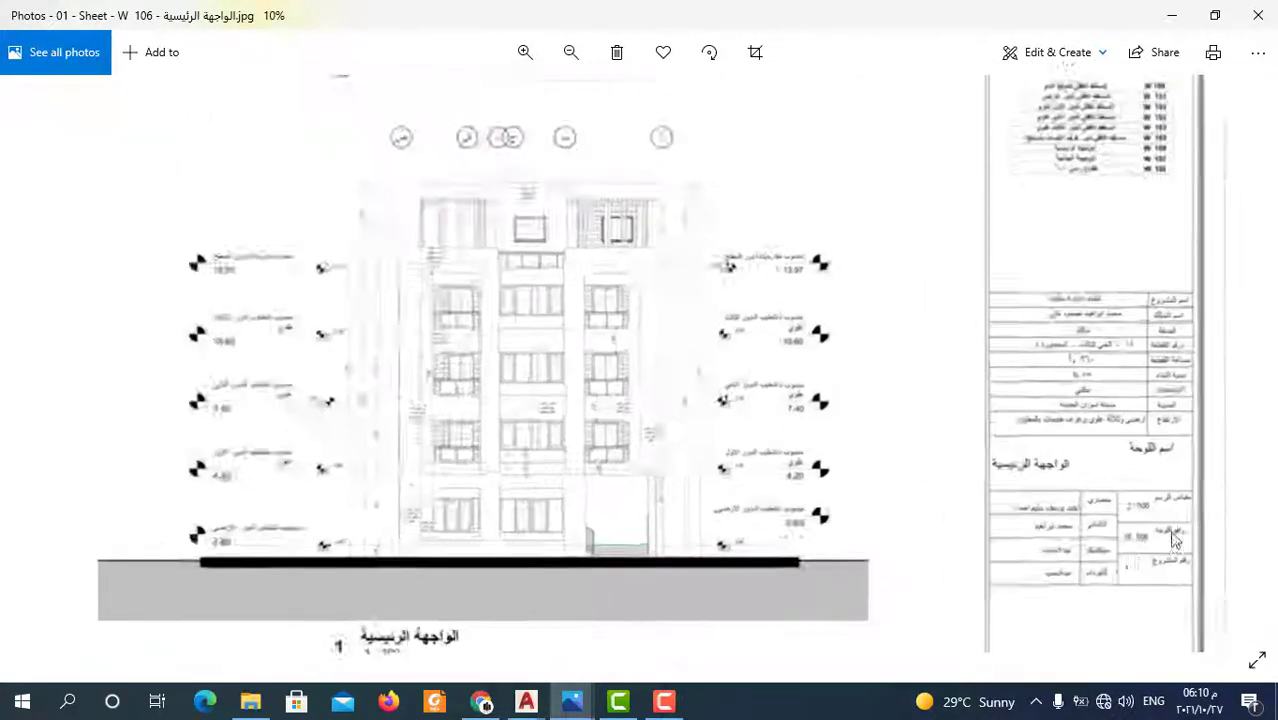
{"action": "scroll", "coordinate": [1163, 541], "scroll_direction": "up", "scroll_amount": 1}
{"action": "scroll", "coordinate": [805, 628], "scroll_direction": "down", "scroll_amount": 1}
{"action": "scroll", "coordinate": [1044, 331], "scroll_direction": "down", "scroll_amount": 1}
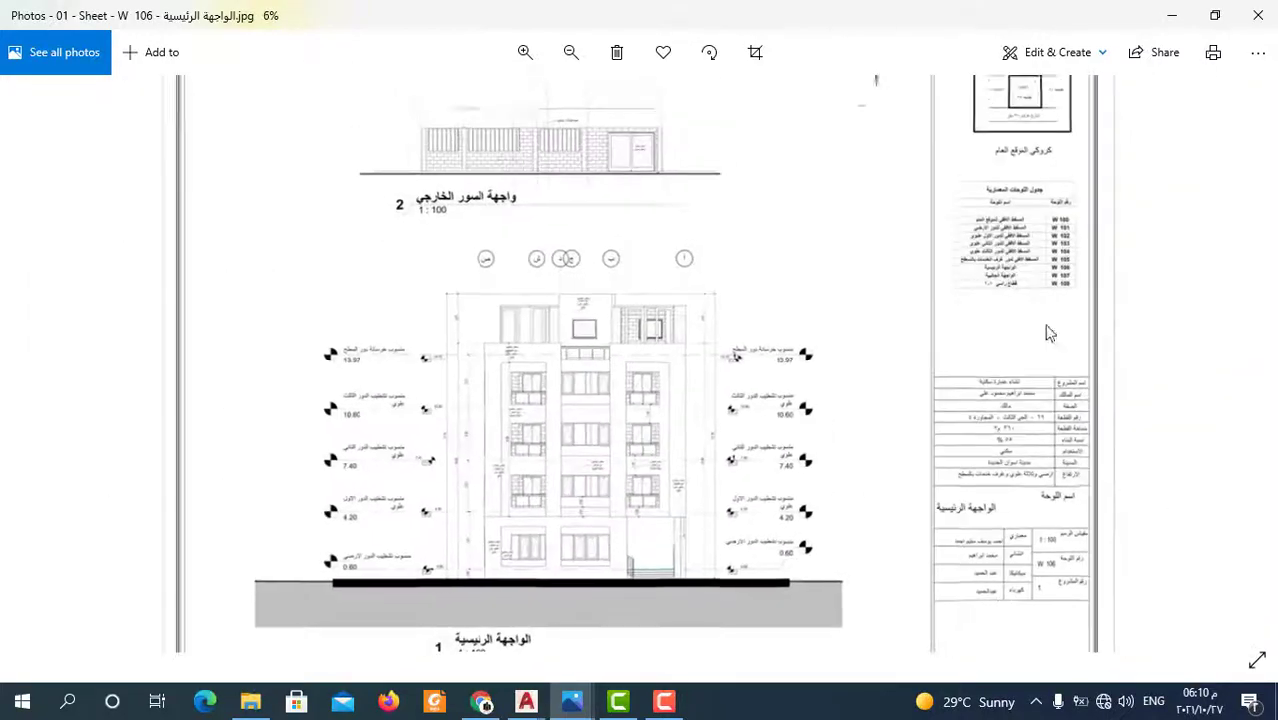
{"action": "scroll", "coordinate": [1025, 263], "scroll_direction": "down", "scroll_amount": 1}
{"action": "scroll", "coordinate": [1025, 263], "scroll_direction": "up", "scroll_amount": 1}
{"action": "scroll", "coordinate": [1020, 280], "scroll_direction": "up", "scroll_amount": 1}
{"action": "scroll", "coordinate": [1012, 310], "scroll_direction": "up", "scroll_amount": 2}
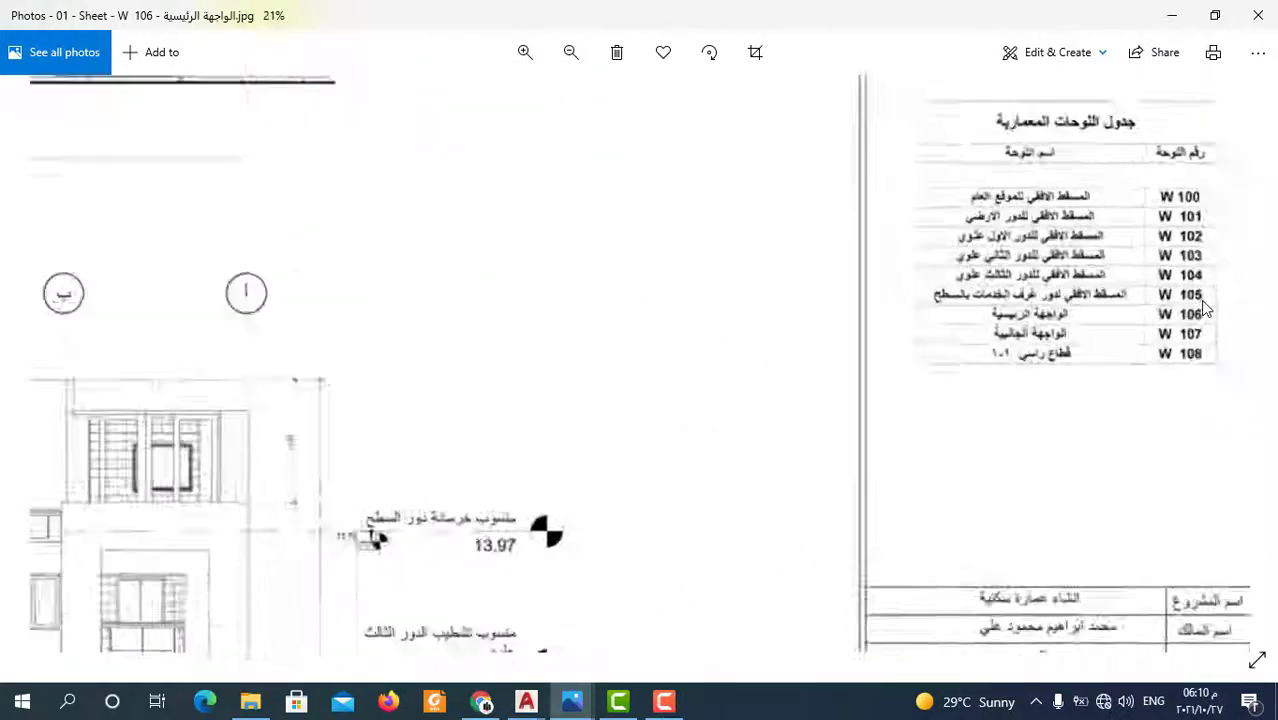
{"action": "scroll", "coordinate": [1006, 343], "scroll_direction": "up", "scroll_amount": 1}
{"action": "scroll", "coordinate": [844, 362], "scroll_direction": "down", "scroll_amount": 1}
{"action": "scroll", "coordinate": [844, 365], "scroll_direction": "down", "scroll_amount": 1}
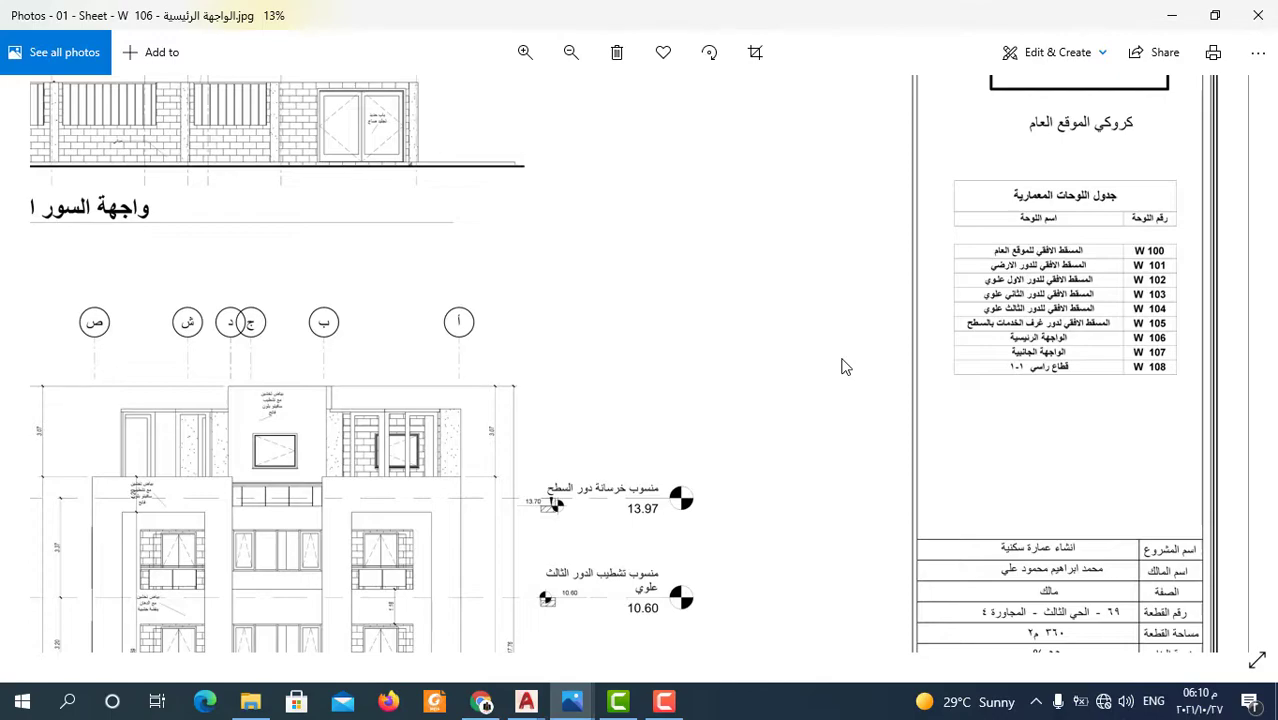
- Inspect the W 106 level markers and drawing list up close
{"action": "scroll", "coordinate": [842, 366], "scroll_direction": "down", "scroll_amount": 1}
{"action": "scroll", "coordinate": [764, 314], "scroll_direction": "down", "scroll_amount": 2}
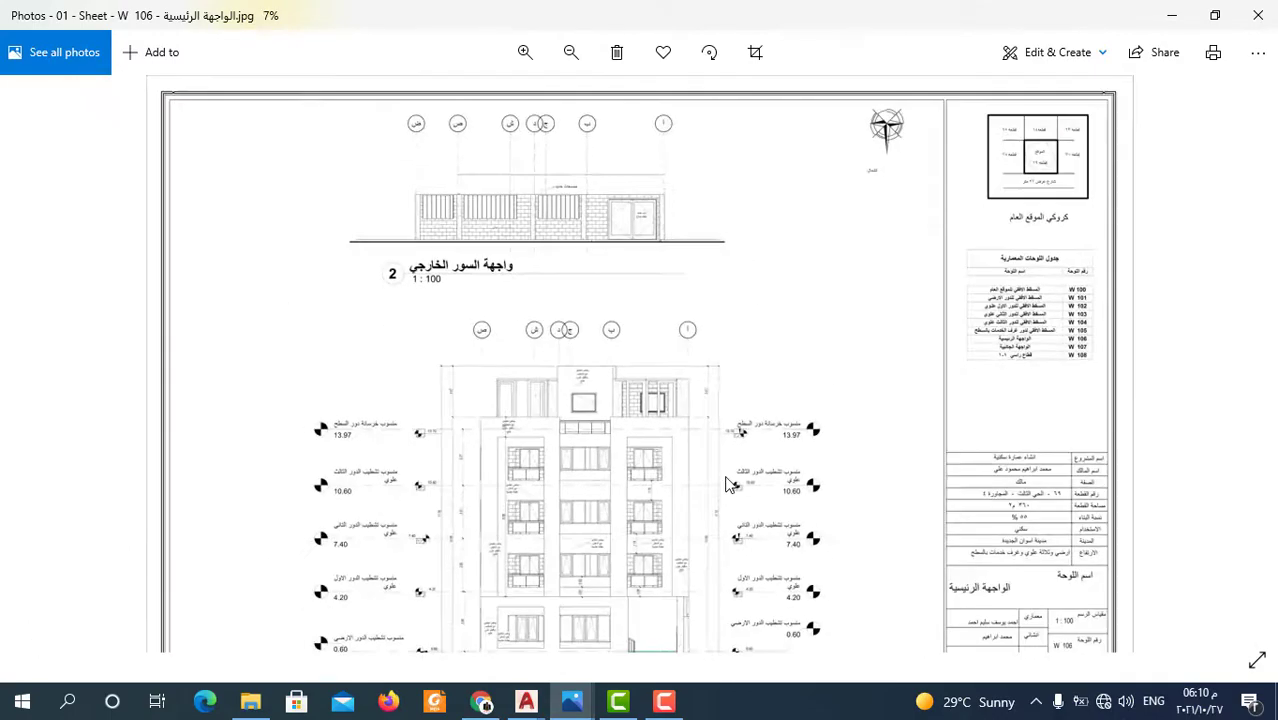
{"action": "scroll", "coordinate": [533, 490], "scroll_direction": "up", "scroll_amount": 2}
{"action": "scroll", "coordinate": [533, 490], "scroll_direction": "up", "scroll_amount": 2}
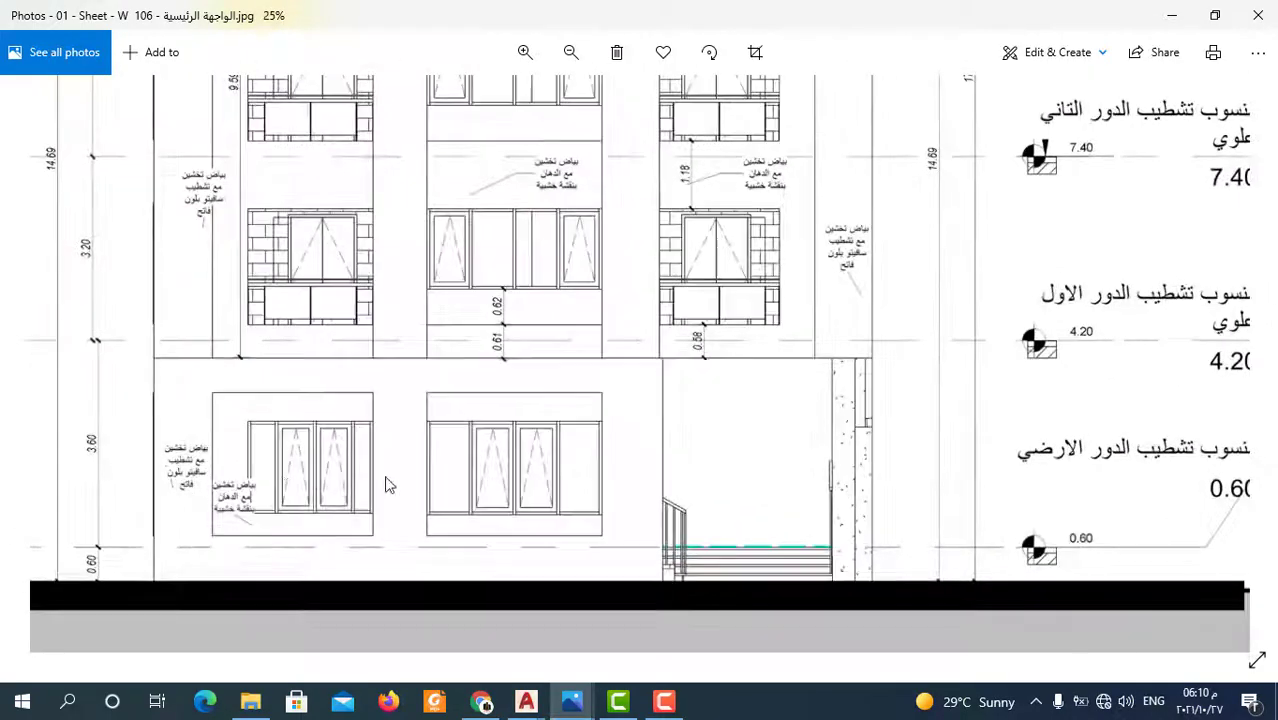
{"action": "scroll", "coordinate": [400, 500], "scroll_direction": "up", "scroll_amount": 1}
{"action": "scroll", "coordinate": [180, 503], "scroll_direction": "up", "scroll_amount": 1}
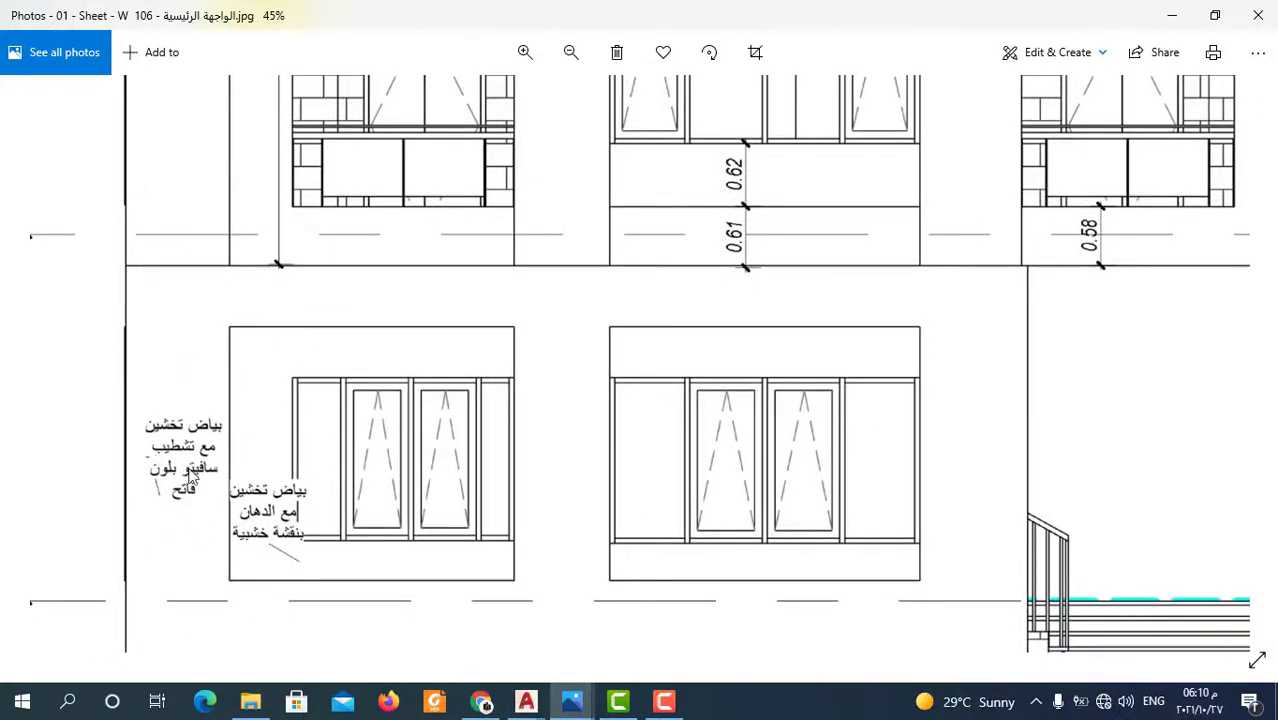
{"action": "scroll", "coordinate": [400, 530], "scroll_direction": "down", "scroll_amount": 1}
{"action": "scroll", "coordinate": [741, 354], "scroll_direction": "down", "scroll_amount": 1}
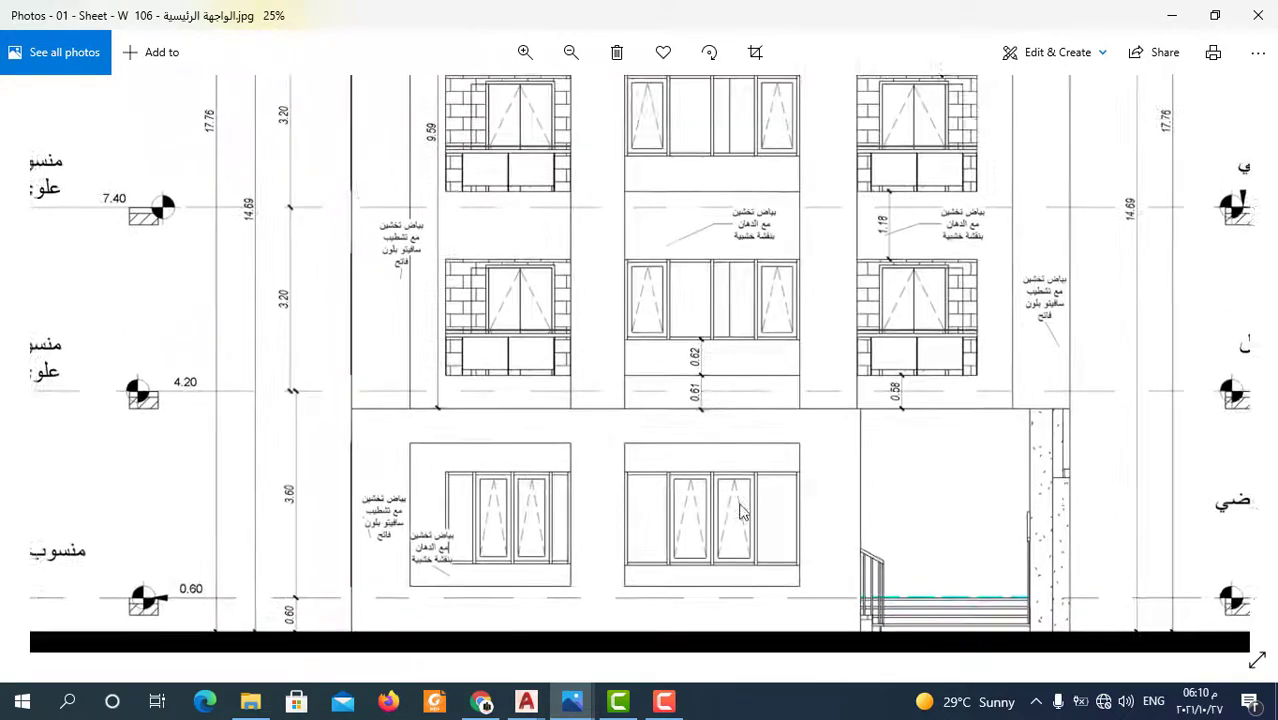
{"action": "scroll", "coordinate": [741, 511], "scroll_direction": "up", "scroll_amount": 1}
{"action": "scroll", "coordinate": [739, 420], "scroll_direction": "up", "scroll_amount": 2}
{"action": "scroll", "coordinate": [676, 456], "scroll_direction": "down", "scroll_amount": 1}
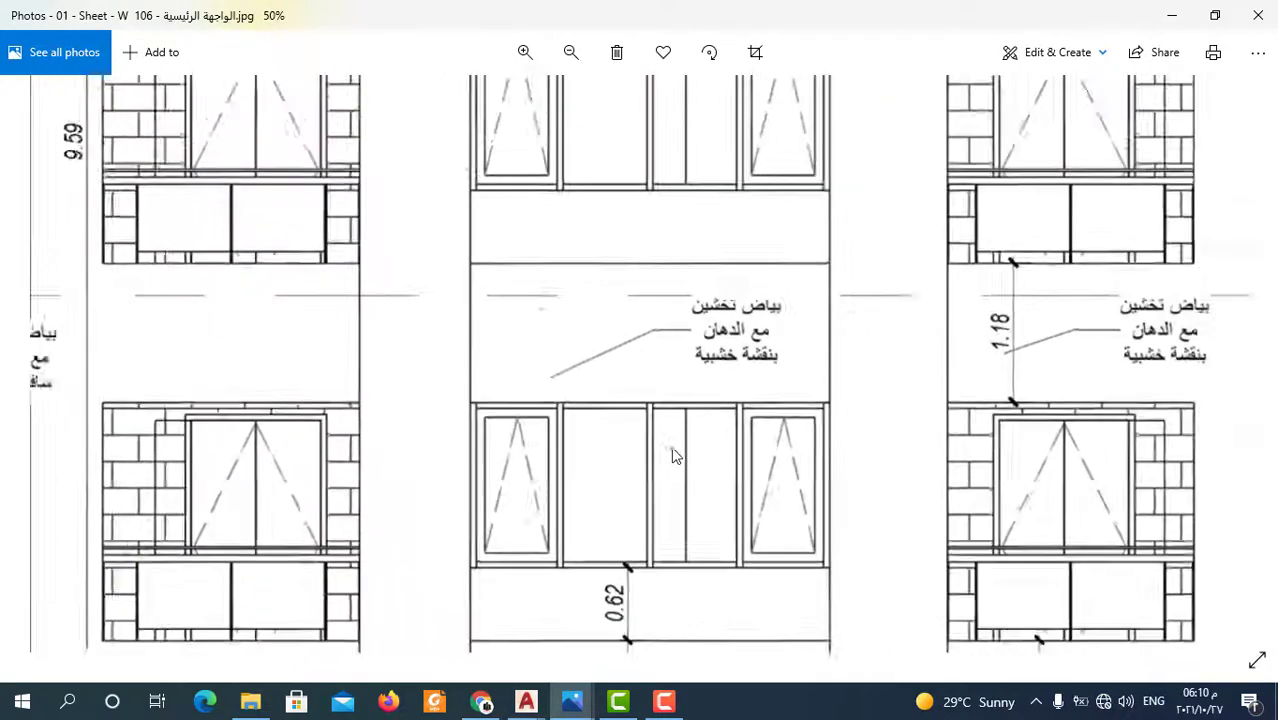
{"action": "scroll", "coordinate": [676, 456], "scroll_direction": "down", "scroll_amount": 1}
{"action": "scroll", "coordinate": [580, 380], "scroll_direction": "down", "scroll_amount": 1}
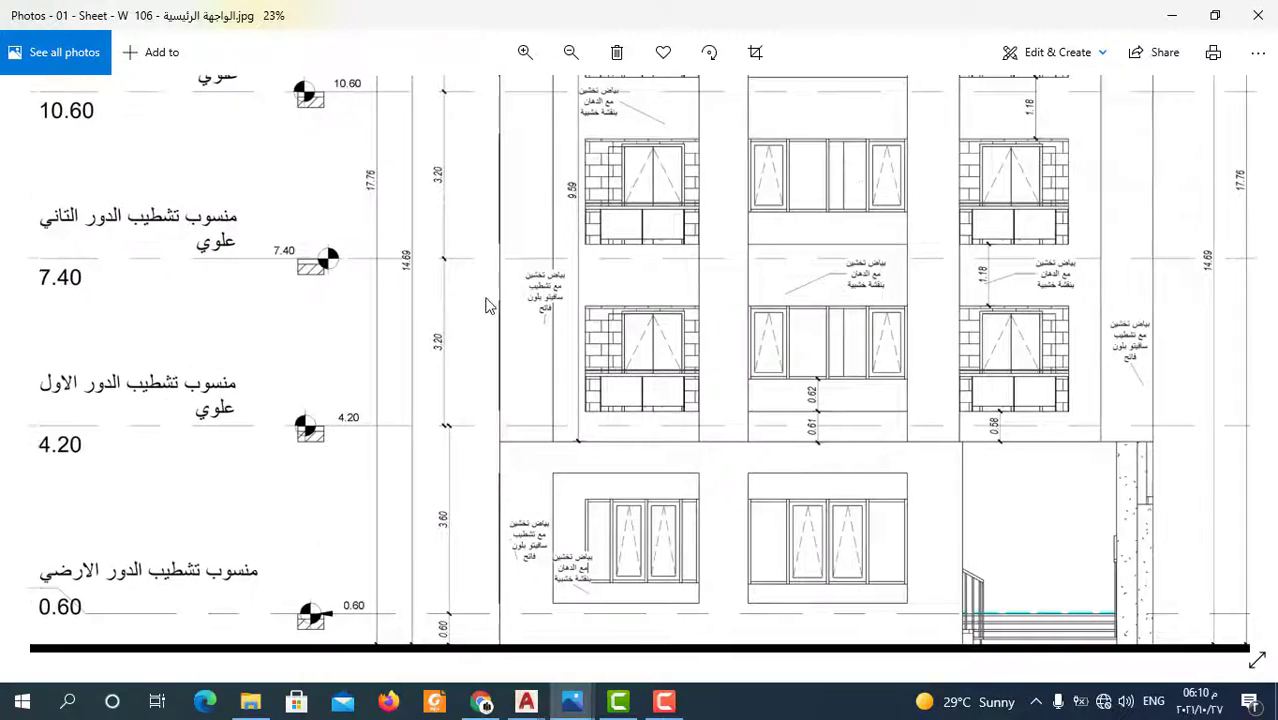
{"action": "scroll", "coordinate": [413, 600], "scroll_direction": "up", "scroll_amount": 1}
{"action": "scroll", "coordinate": [408, 588], "scroll_direction": "up", "scroll_amount": 1}
{"action": "scroll", "coordinate": [450, 550], "scroll_direction": "up", "scroll_amount": 1}
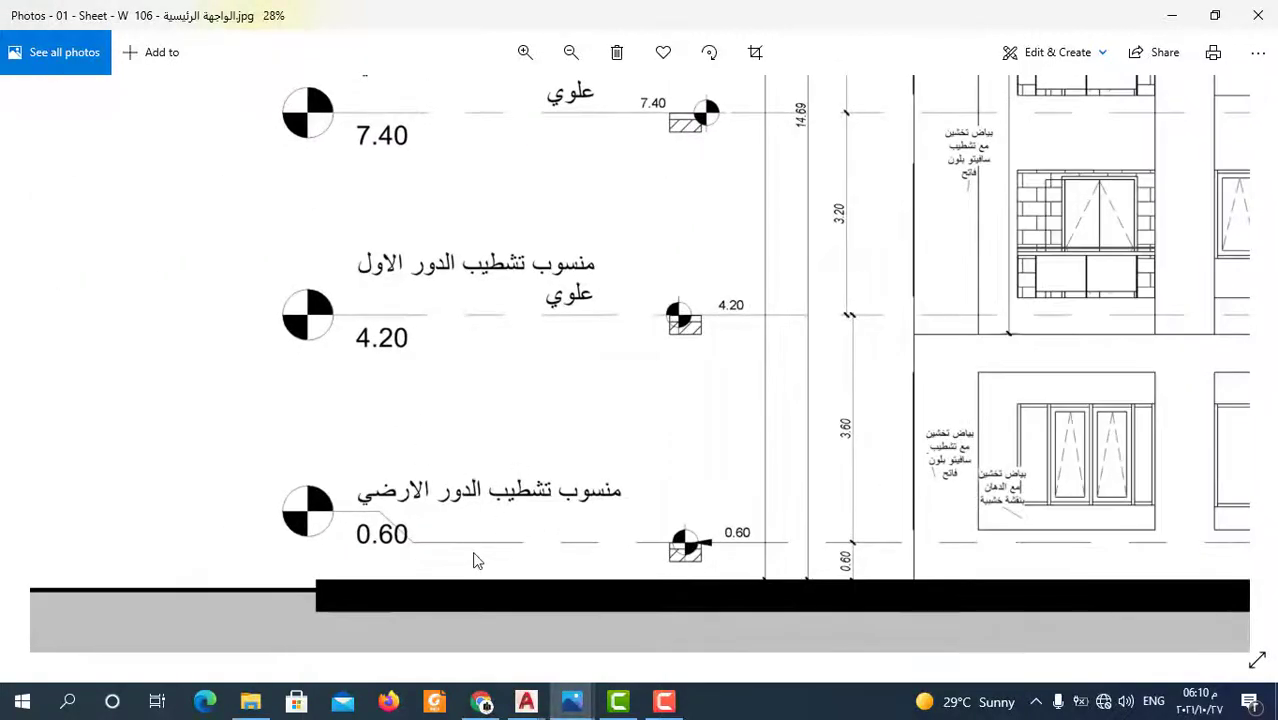
{"action": "scroll", "coordinate": [577, 506], "scroll_direction": "up", "scroll_amount": 1}
- Shift to the upper floors and 7.40 level, then zoom out to the full sheet
{"action": "left_click_drag", "start_coordinate": [562, 451], "coordinate": [556, 532]}
{"action": "scroll", "coordinate": [556, 532], "scroll_direction": "down", "scroll_amount": 1}
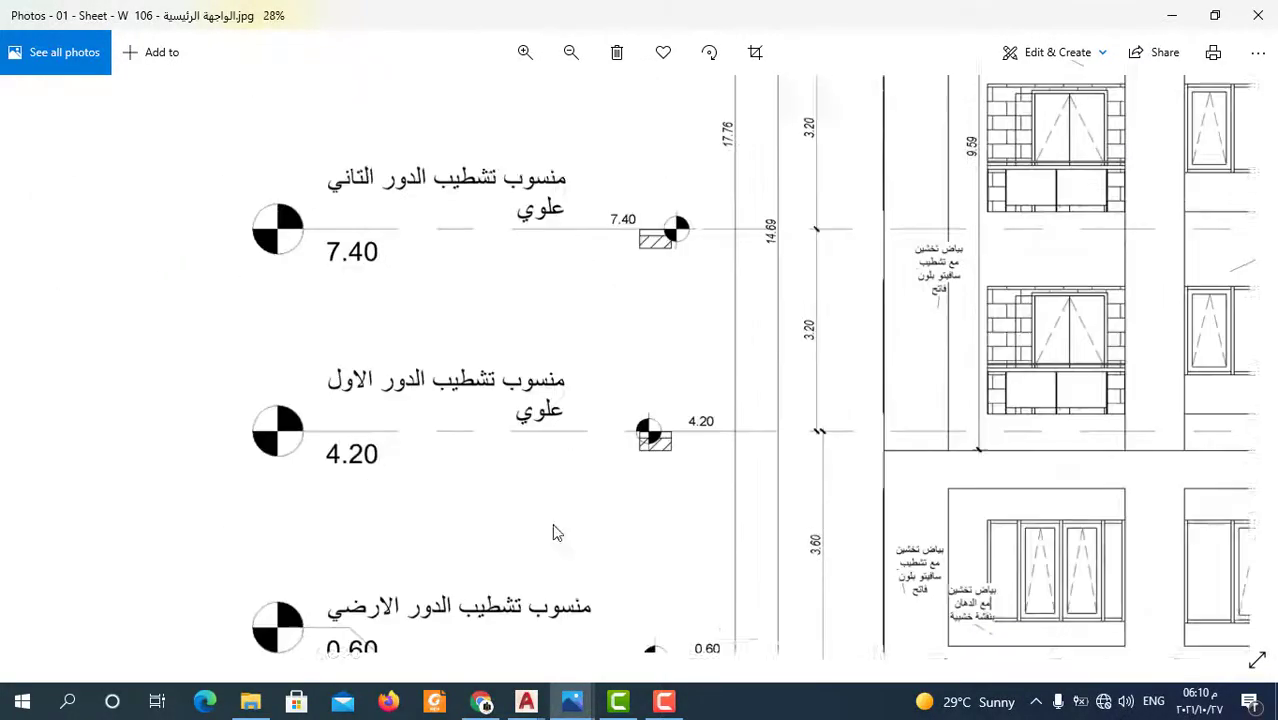
{"action": "scroll", "coordinate": [431, 372], "scroll_direction": "down", "scroll_amount": 1}
{"action": "scroll", "coordinate": [408, 342], "scroll_direction": "down", "scroll_amount": 2}
{"action": "scroll", "coordinate": [408, 342], "scroll_direction": "down", "scroll_amount": 1}
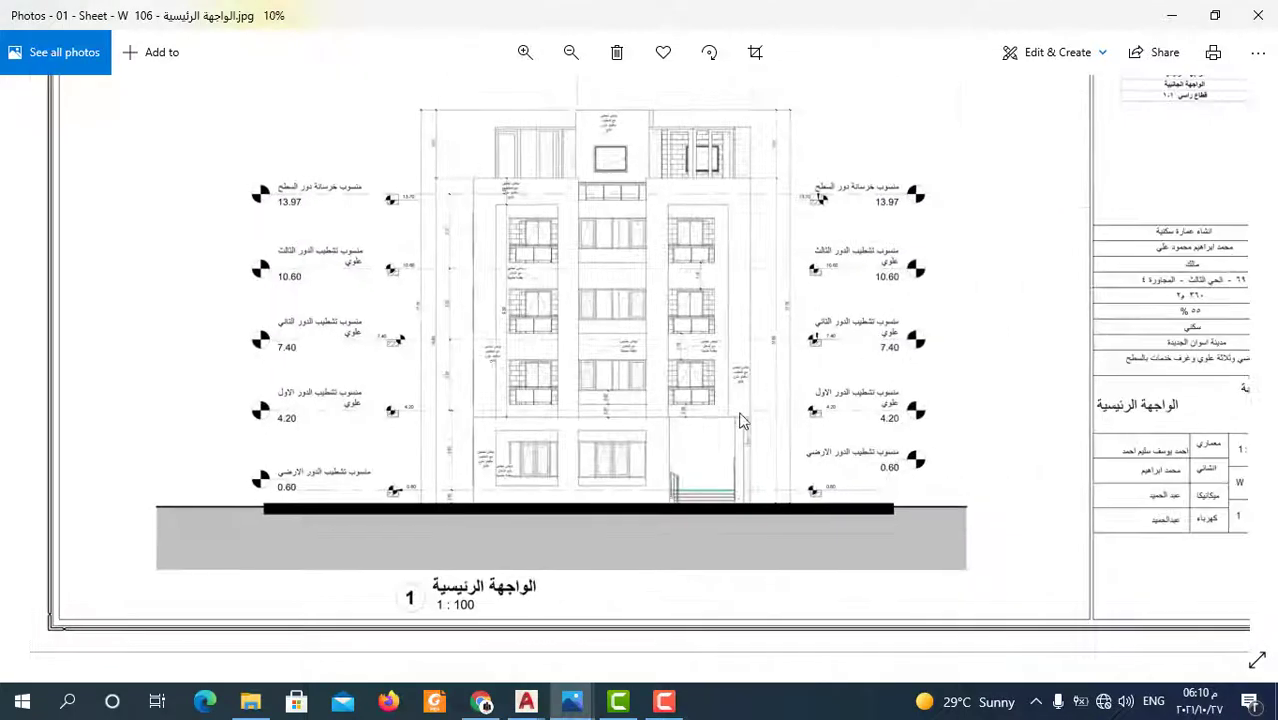
{"action": "scroll", "coordinate": [741, 421], "scroll_direction": "down", "scroll_amount": 1}
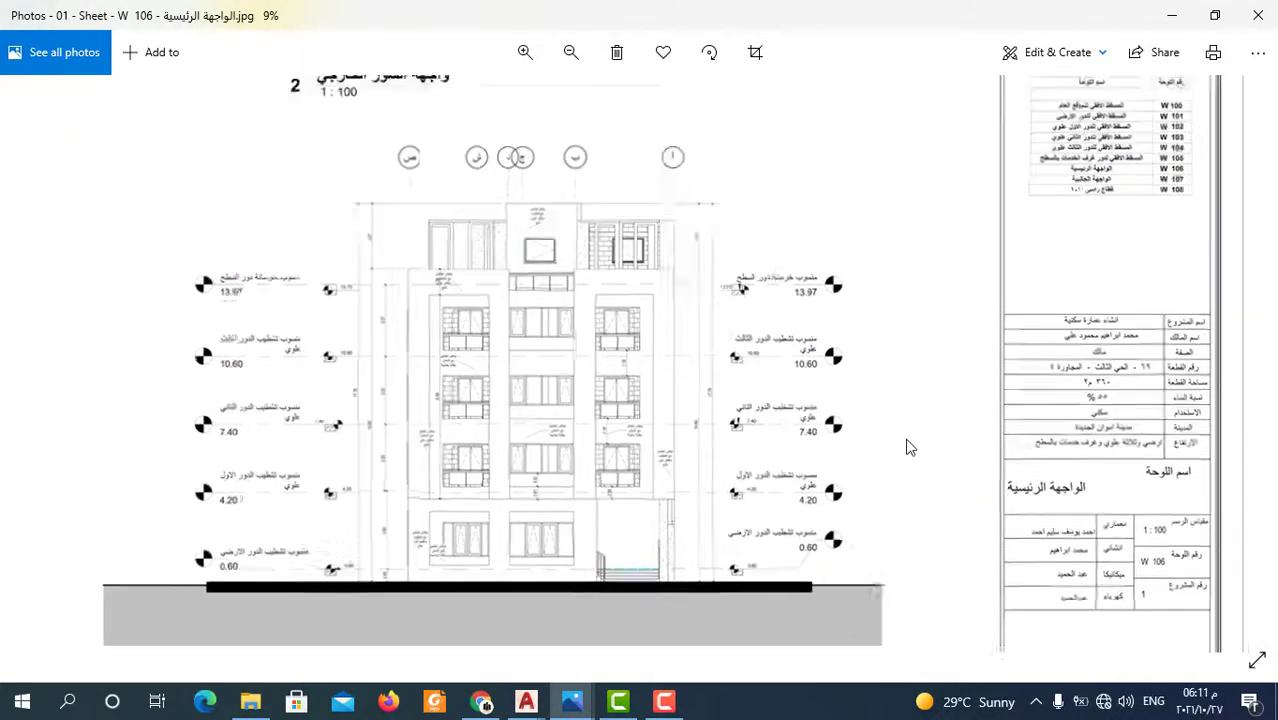
{"action": "scroll", "coordinate": [655, 448], "scroll_direction": "down", "scroll_amount": 1}
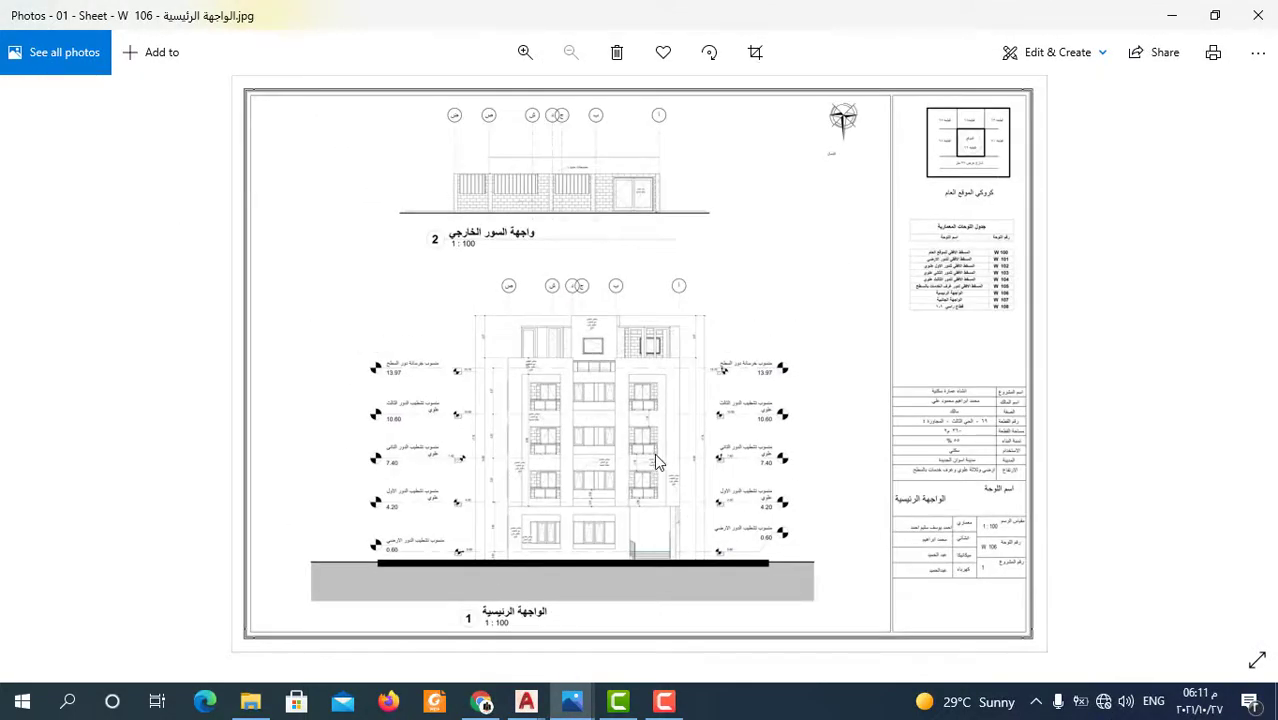
- Step back to sheet W 100, the site plan, and zoom in briefly
{"action": "key", "text": "Left"}
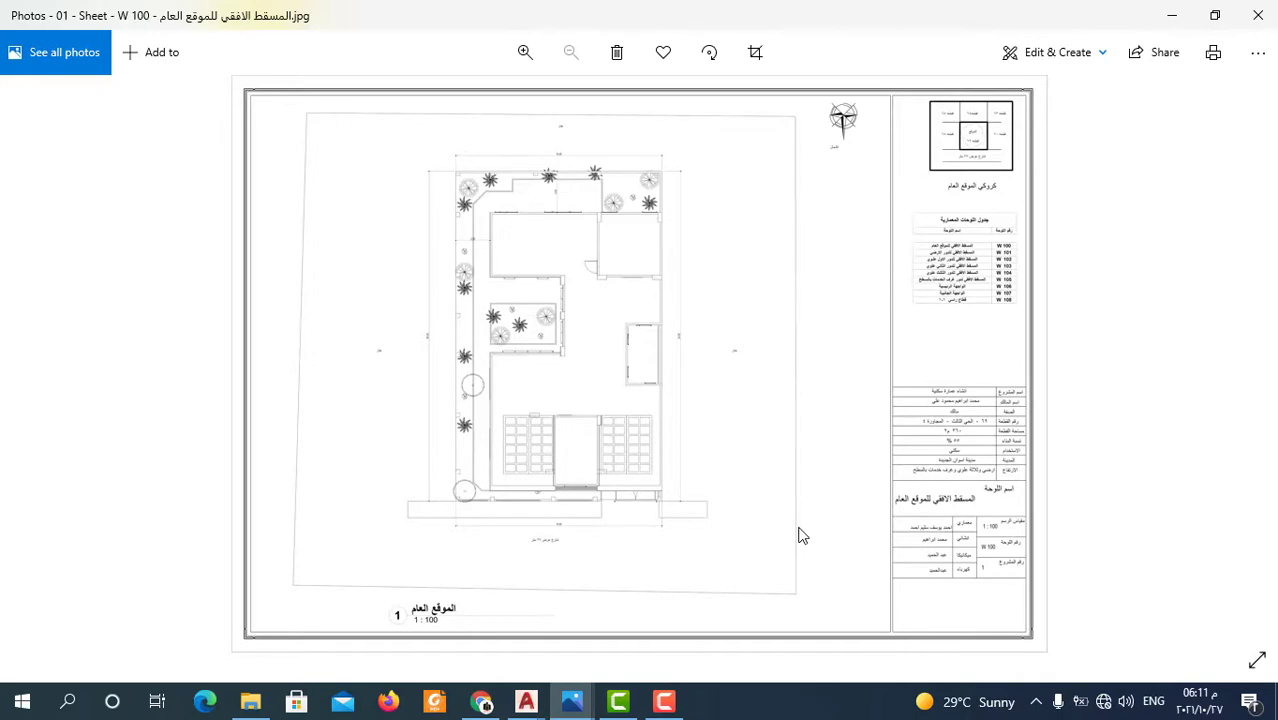
{"action": "scroll", "coordinate": [711, 490], "scroll_direction": "up", "scroll_amount": 2}
{"action": "scroll", "coordinate": [720, 510], "scroll_direction": "down", "scroll_amount": 2}
- Move to sheet W 107, zoom over the side elevation, and return to fit-to-window
{"action": "key", "text": "Left"}
{"action": "scroll", "coordinate": [718, 506], "scroll_direction": "up", "scroll_amount": 2}
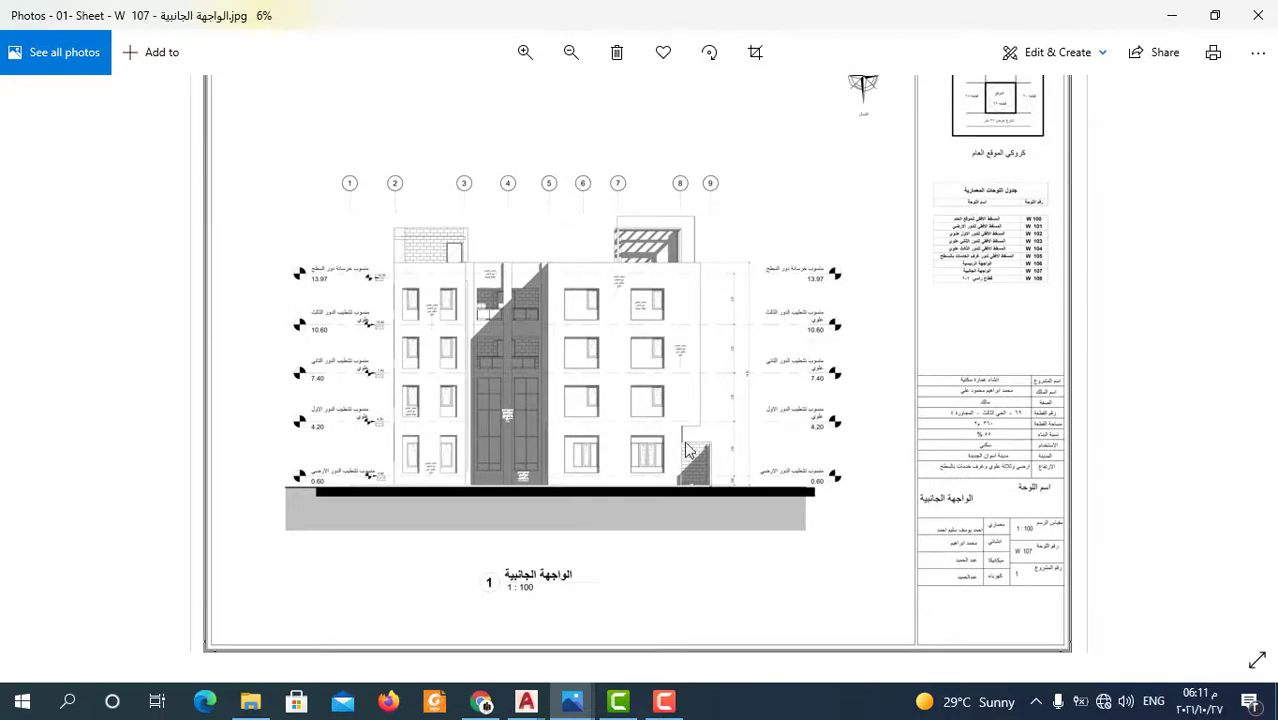
{"action": "scroll", "coordinate": [687, 450], "scroll_direction": "down", "scroll_amount": 2}
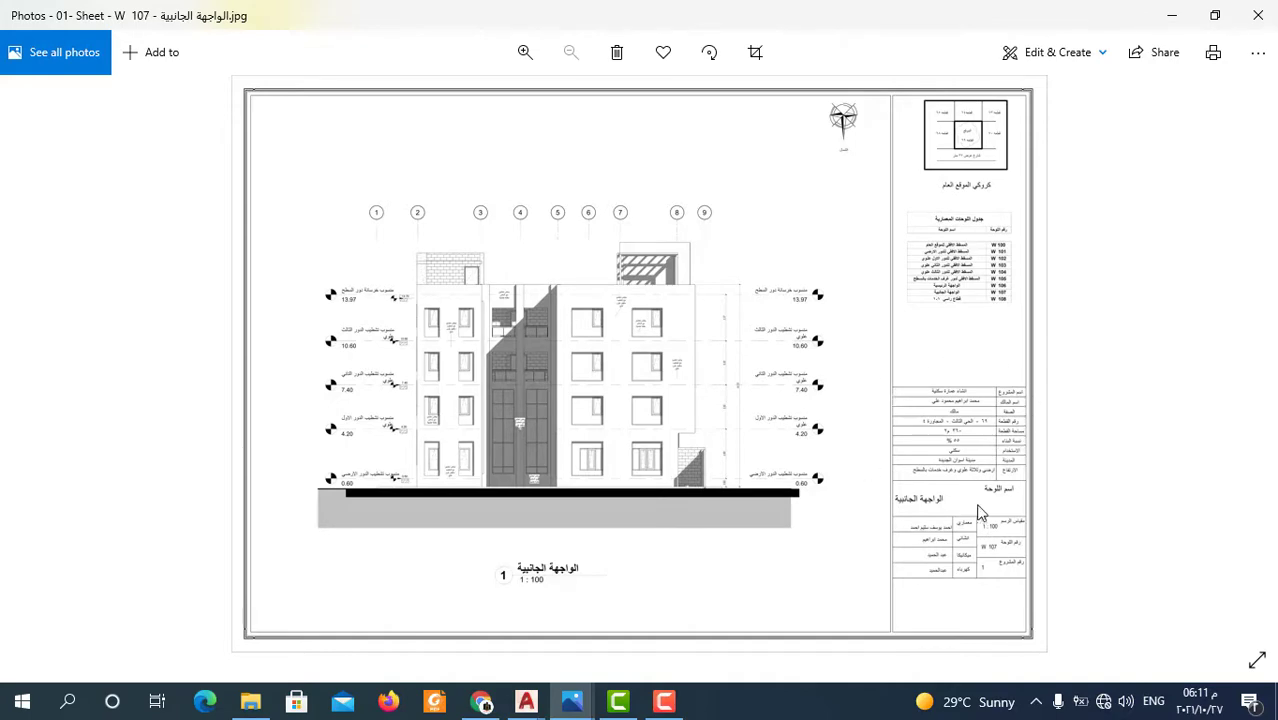
{"action": "scroll", "coordinate": [962, 456], "scroll_direction": "up", "scroll_amount": 2}
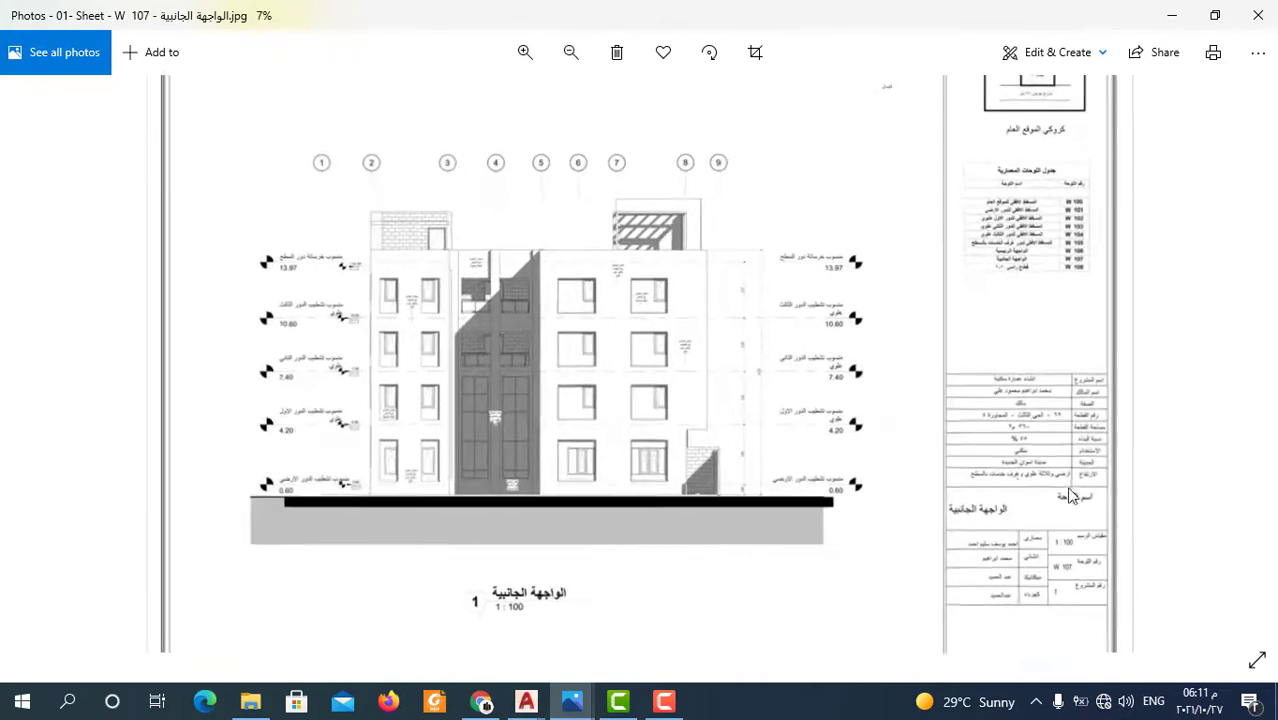
{"action": "scroll", "coordinate": [1085, 546], "scroll_direction": "up", "scroll_amount": 1}
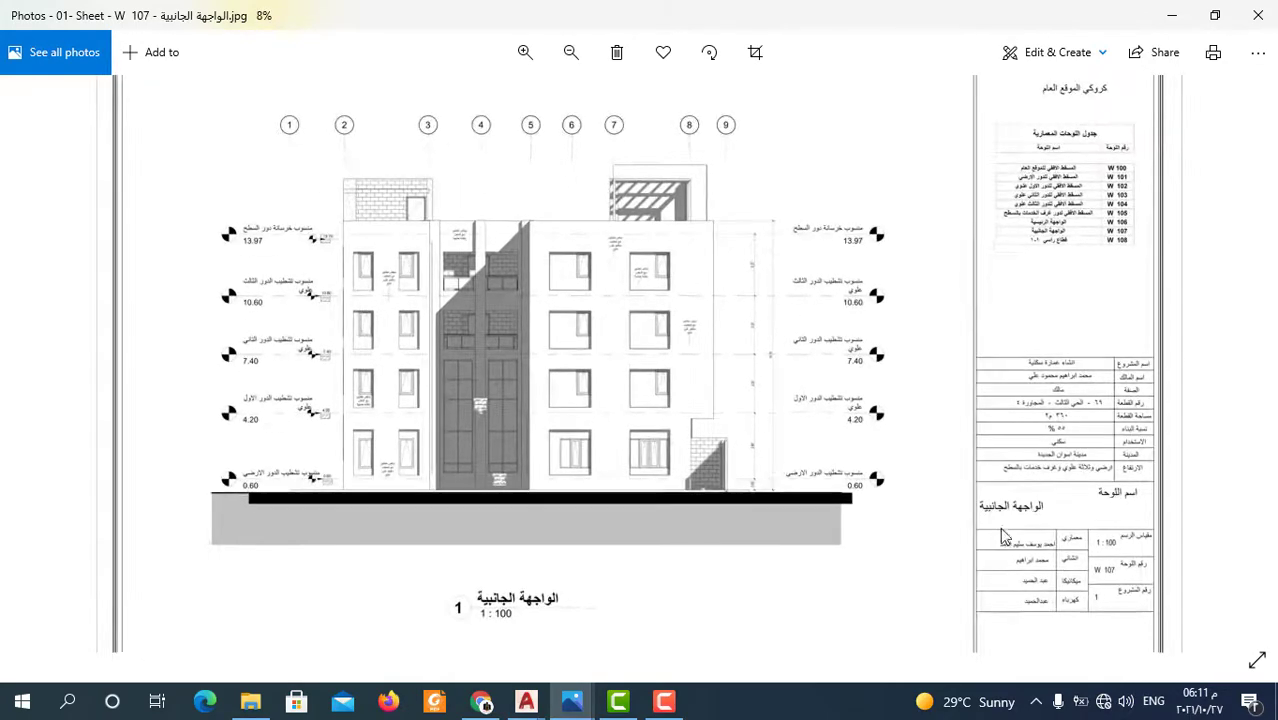
{"action": "scroll", "coordinate": [1100, 560], "scroll_direction": "down", "scroll_amount": 2}
{"action": "scroll", "coordinate": [1117, 593], "scroll_direction": "up", "scroll_amount": 1}
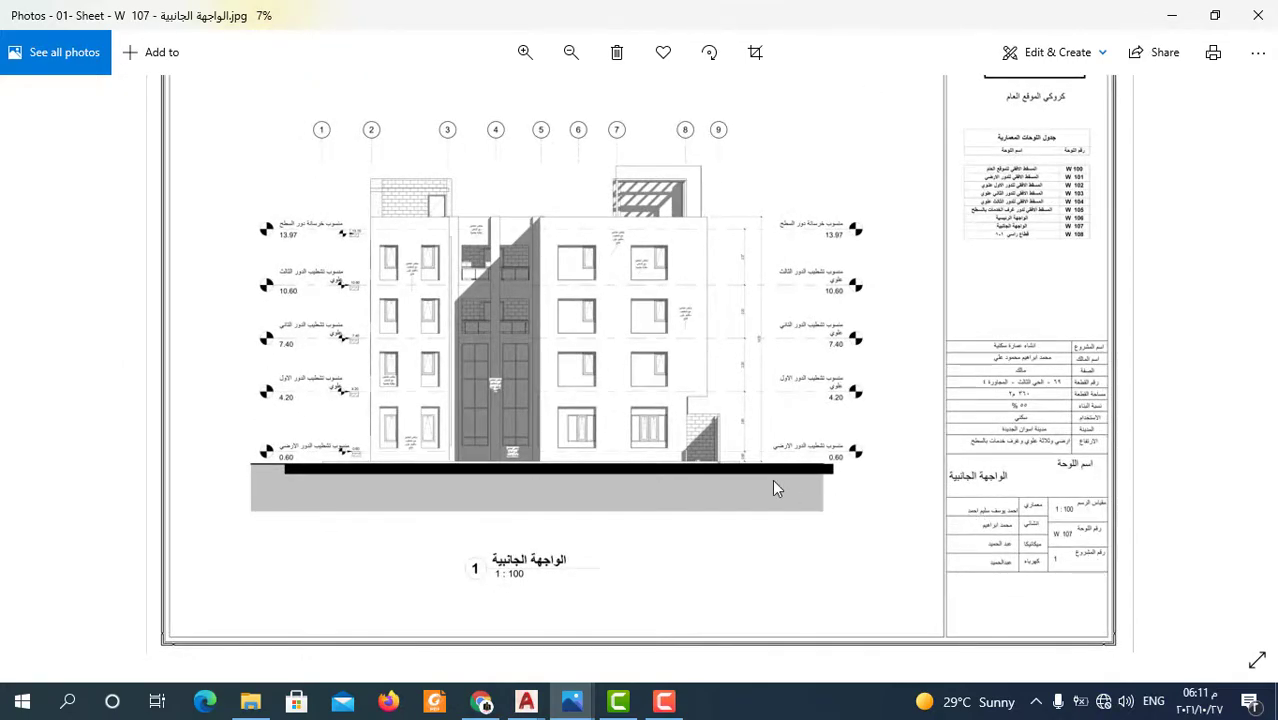
{"action": "scroll", "coordinate": [766, 486], "scroll_direction": "down", "scroll_amount": 1}
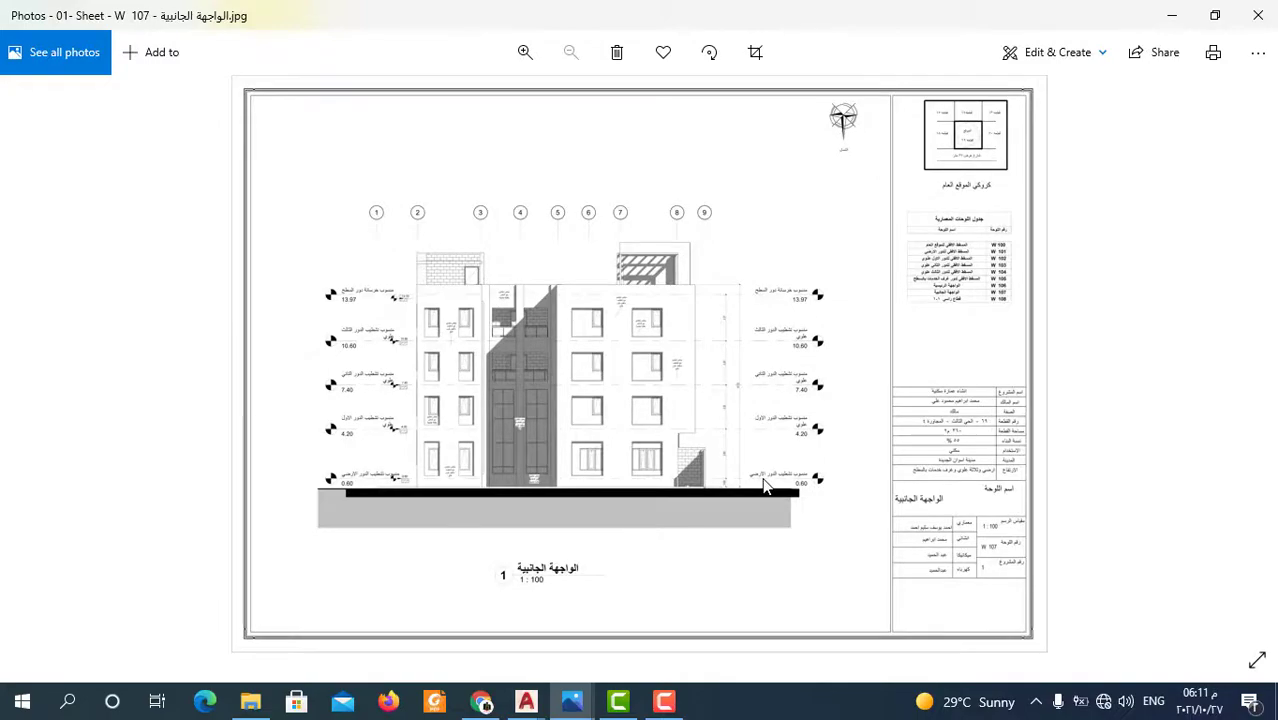
- Open the W 108 vertical section 1-1 sheet and zoom in on its floor slabs
{"action": "key", "text": "Right"}
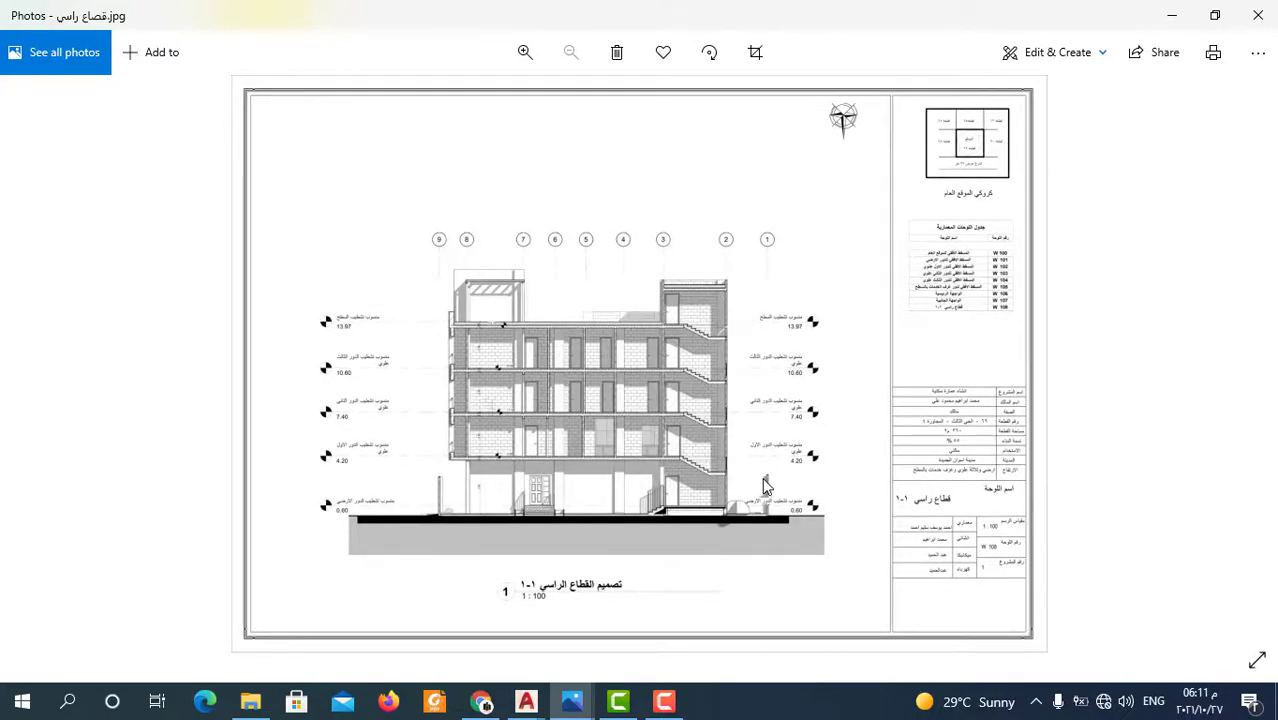
{"action": "scroll", "coordinate": [762, 477], "scroll_direction": "up", "scroll_amount": 1}
{"action": "scroll", "coordinate": [600, 465], "scroll_direction": "up", "scroll_amount": 1}
{"action": "scroll", "coordinate": [604, 458], "scroll_direction": "up", "scroll_amount": 2}
{"action": "scroll", "coordinate": [617, 442], "scroll_direction": "up", "scroll_amount": 2}
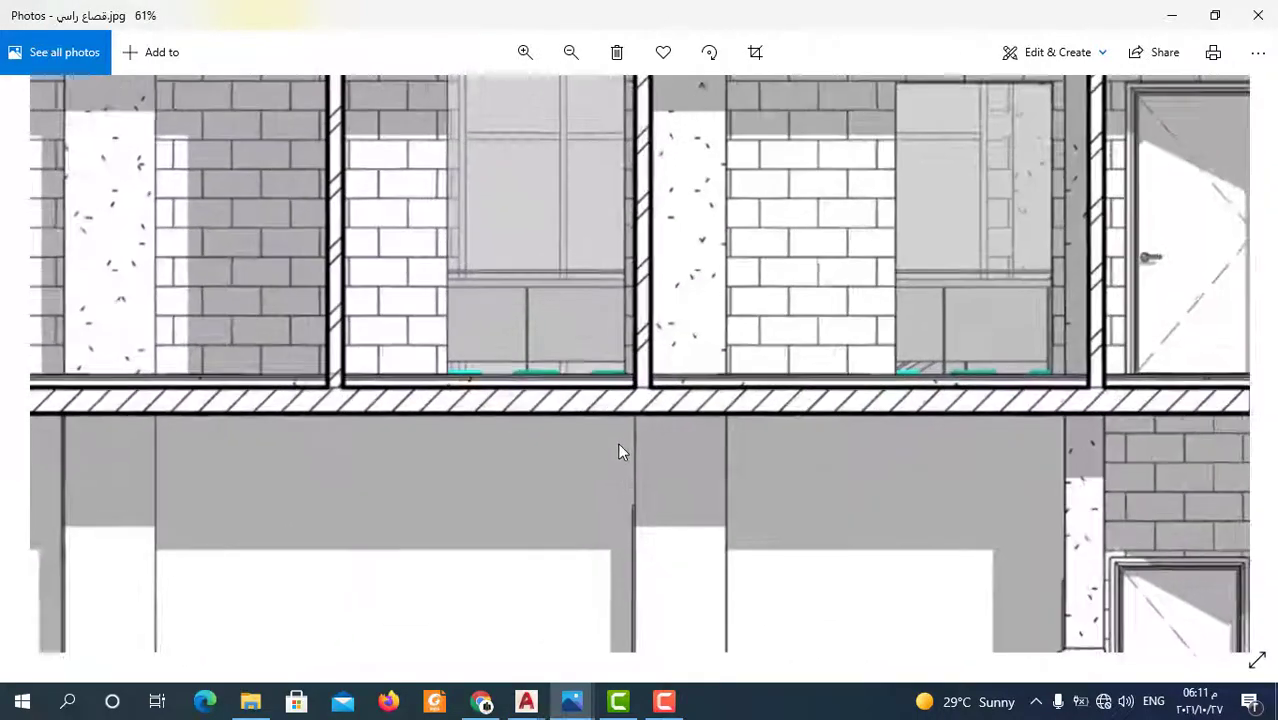
{"action": "scroll", "coordinate": [795, 395], "scroll_direction": "up", "scroll_amount": 2}
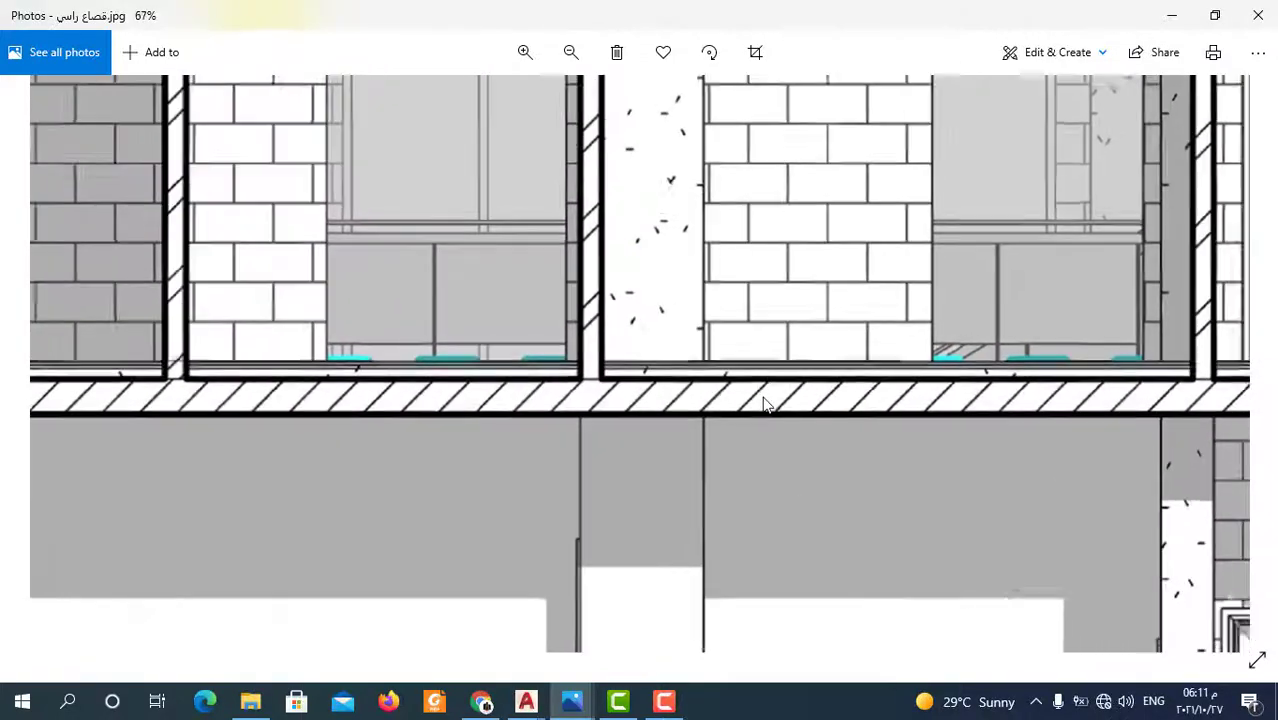
{"action": "scroll", "coordinate": [763, 403], "scroll_direction": "down", "scroll_amount": 5}
{"action": "scroll", "coordinate": [530, 405], "scroll_direction": "down", "scroll_amount": 1}
{"action": "scroll", "coordinate": [470, 412], "scroll_direction": "down", "scroll_amount": 1}
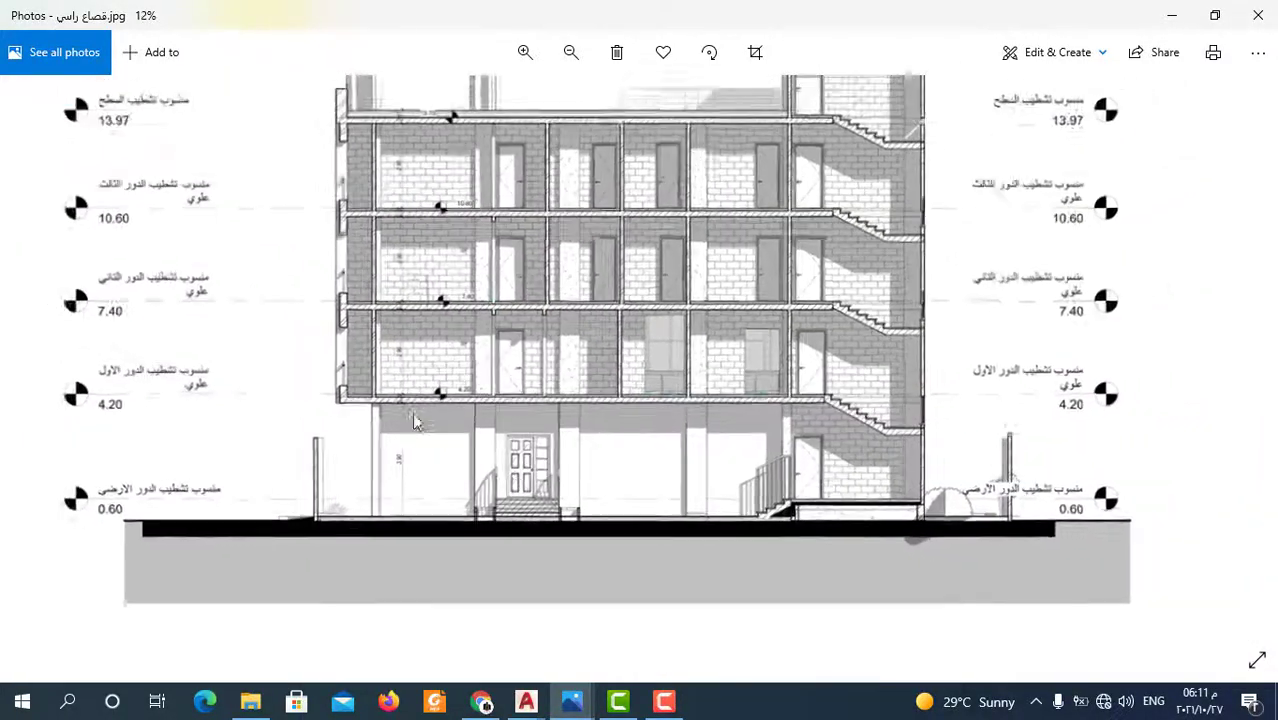
{"action": "scroll", "coordinate": [416, 422], "scroll_direction": "down", "scroll_amount": 1}
{"action": "scroll", "coordinate": [846, 566], "scroll_direction": "down", "scroll_amount": 1}
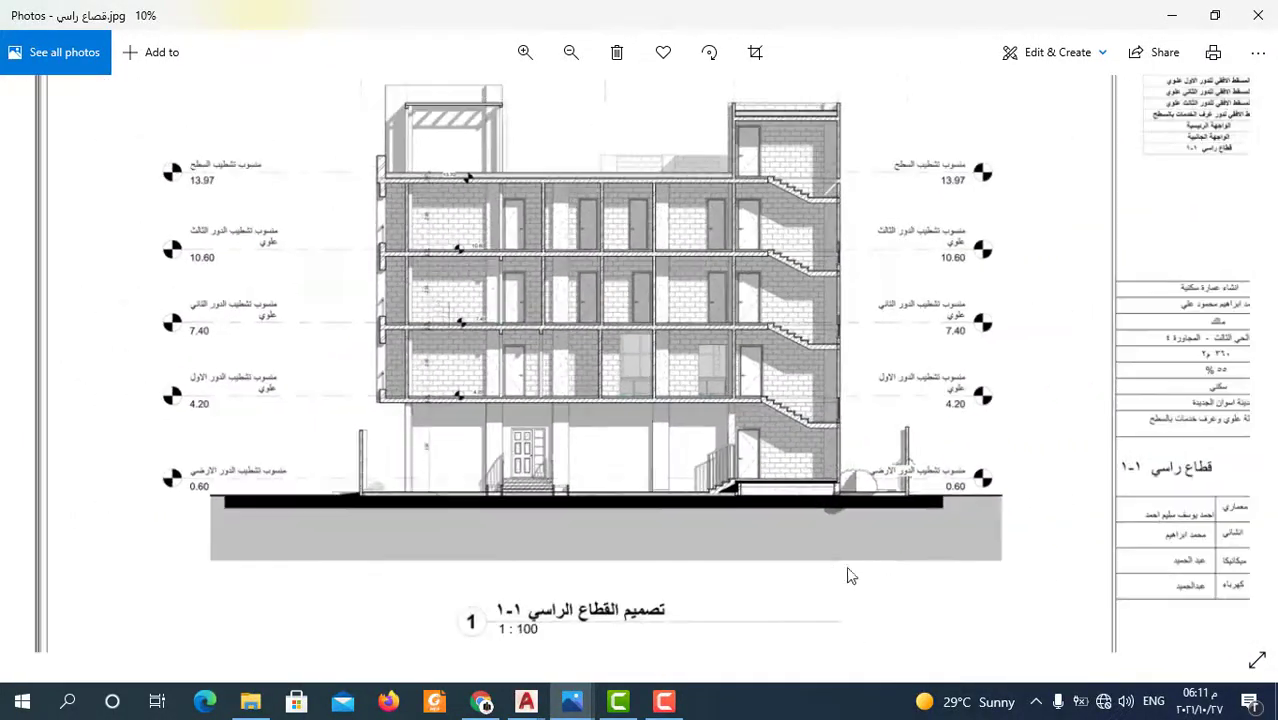
{"action": "scroll", "coordinate": [846, 566], "scroll_direction": "up", "scroll_amount": 2}
{"action": "scroll", "coordinate": [861, 524], "scroll_direction": "up", "scroll_amount": 2}
{"action": "scroll", "coordinate": [852, 508], "scroll_direction": "up", "scroll_amount": 1}
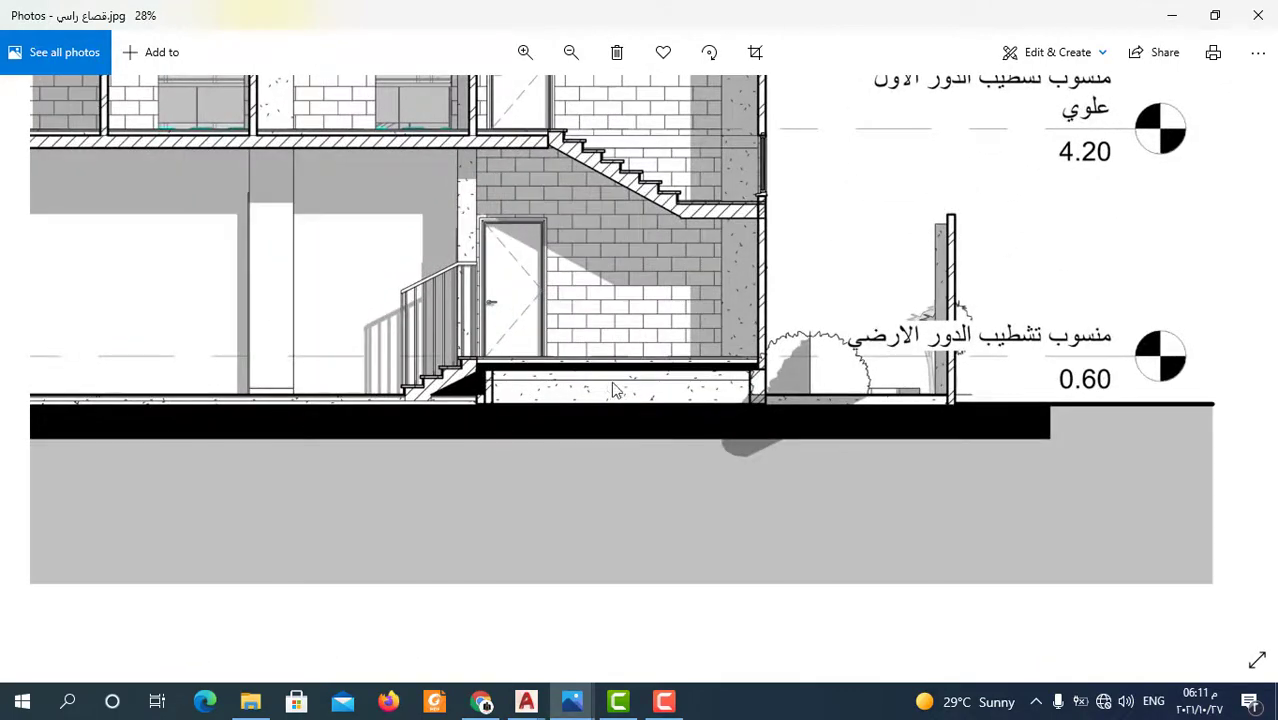
{"action": "scroll", "coordinate": [950, 471], "scroll_direction": "down", "scroll_amount": 1}
{"action": "scroll", "coordinate": [622, 522], "scroll_direction": "down", "scroll_amount": 3}
{"action": "scroll", "coordinate": [604, 532], "scroll_direction": "down", "scroll_amount": 2}
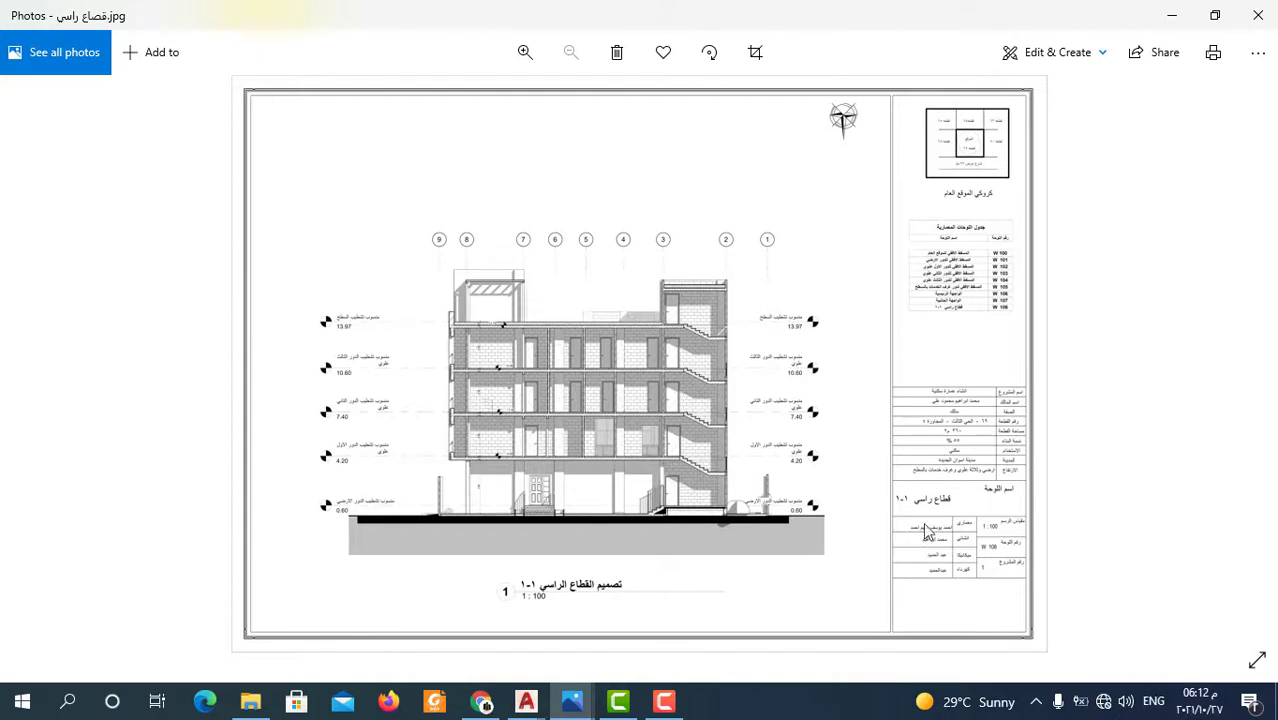
- Zoom in again on the level markers (0.60 to 13.97), then back out to fit
{"action": "scroll", "coordinate": [978, 578], "scroll_direction": "up", "scroll_amount": 2}
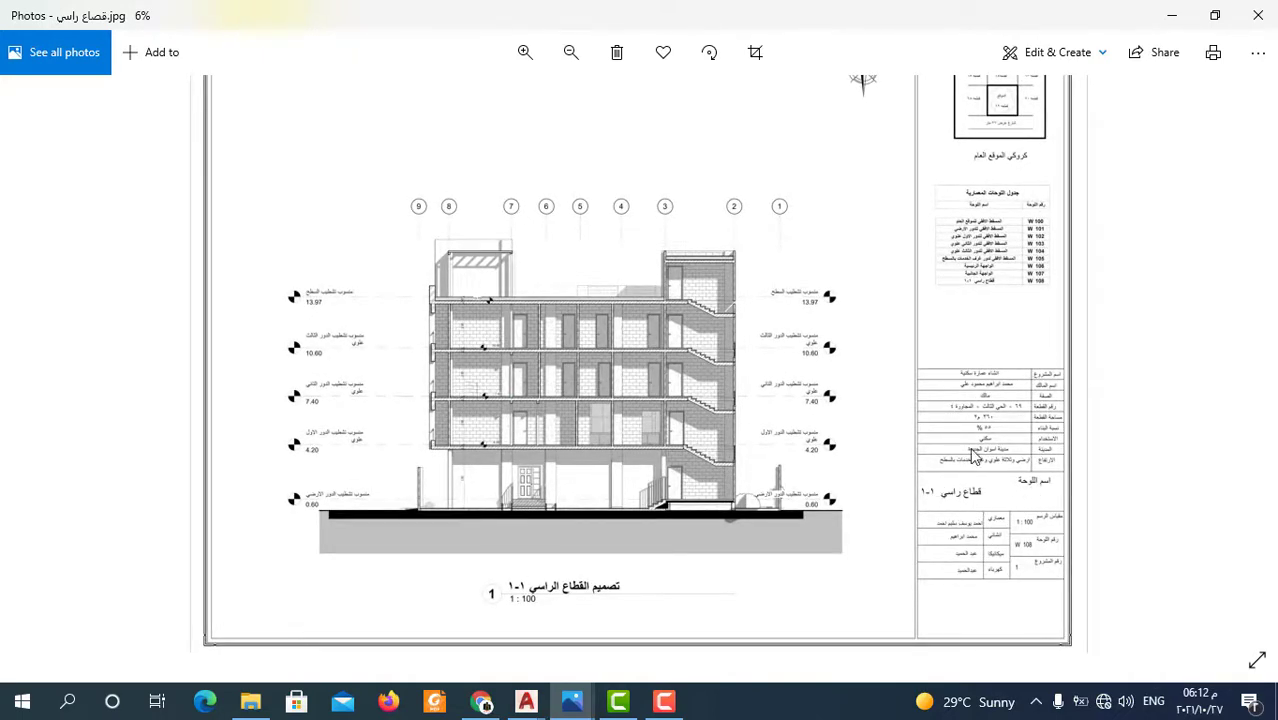
{"action": "scroll", "coordinate": [1011, 282], "scroll_direction": "down", "scroll_amount": 2}
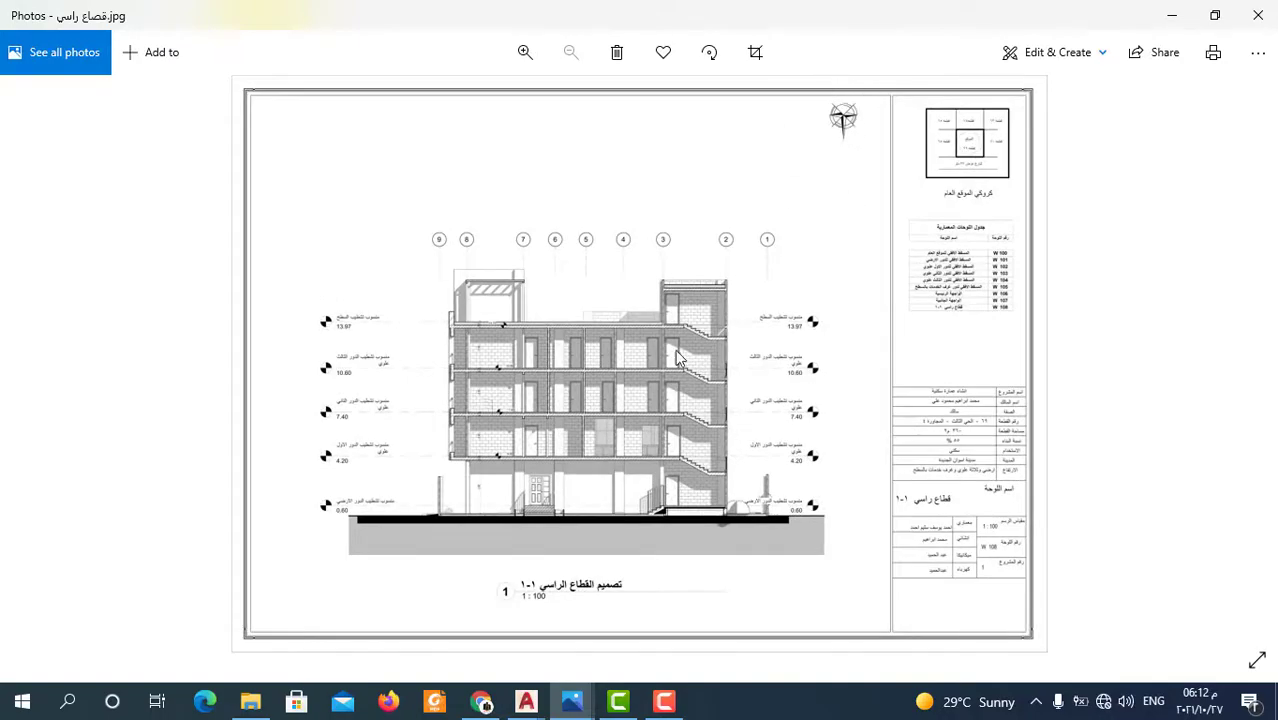
{"action": "scroll", "coordinate": [588, 527], "scroll_direction": "up", "scroll_amount": 1}
{"action": "scroll", "coordinate": [400, 495], "scroll_direction": "up", "scroll_amount": 1}
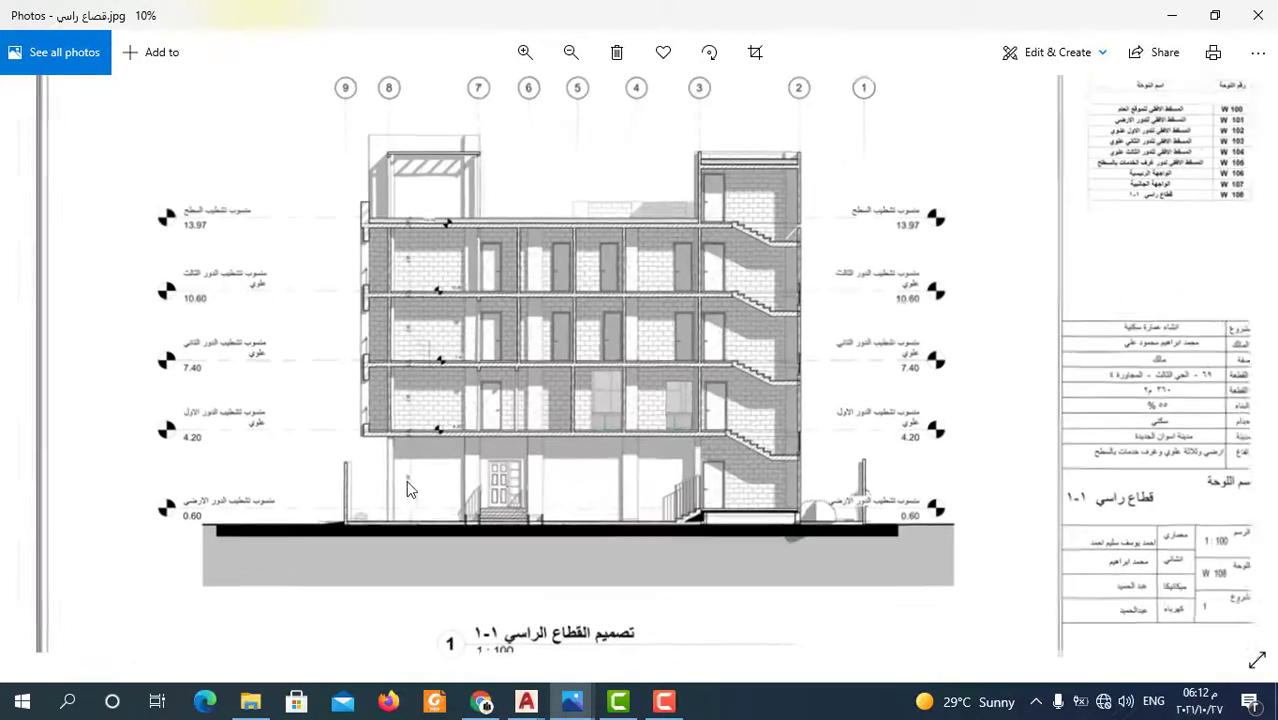
{"action": "scroll", "coordinate": [406, 480], "scroll_direction": "up", "scroll_amount": 1}
{"action": "scroll", "coordinate": [413, 420], "scroll_direction": "up", "scroll_amount": 2}
{"action": "scroll", "coordinate": [413, 420], "scroll_direction": "up", "scroll_amount": 1}
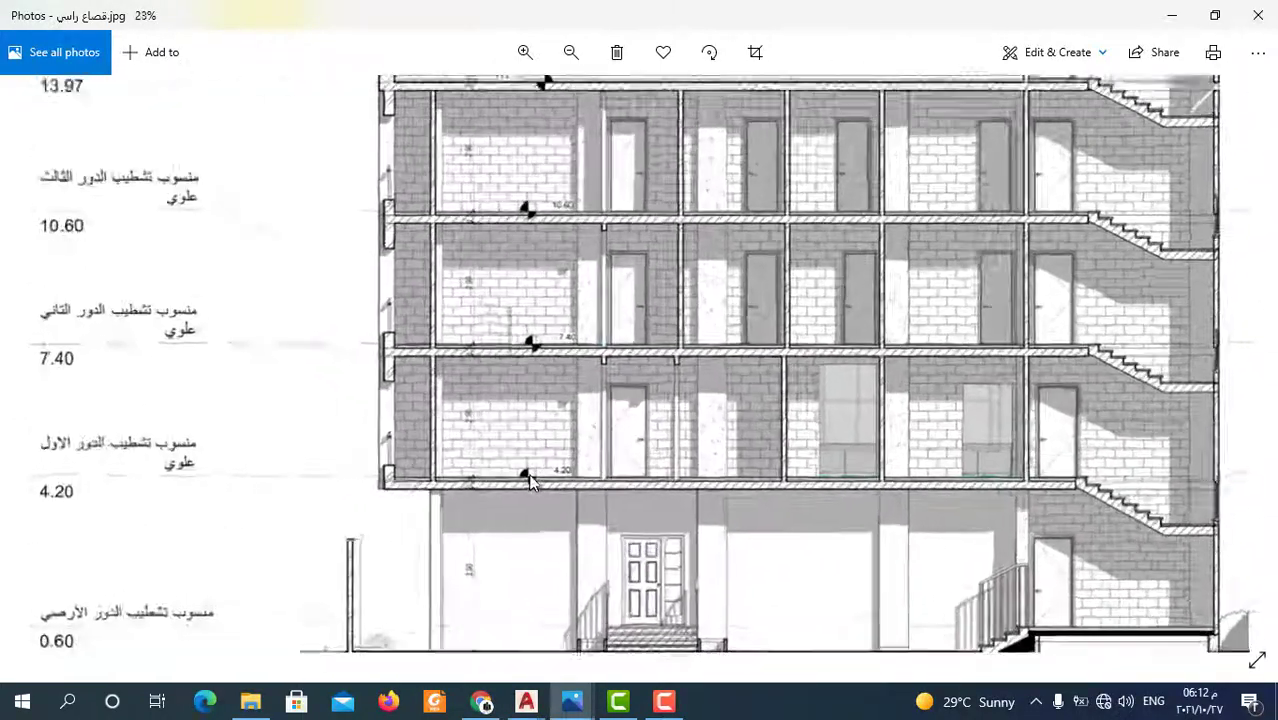
{"action": "scroll", "coordinate": [508, 492], "scroll_direction": "up", "scroll_amount": 2}
{"action": "scroll", "coordinate": [505, 494], "scroll_direction": "up", "scroll_amount": 1}
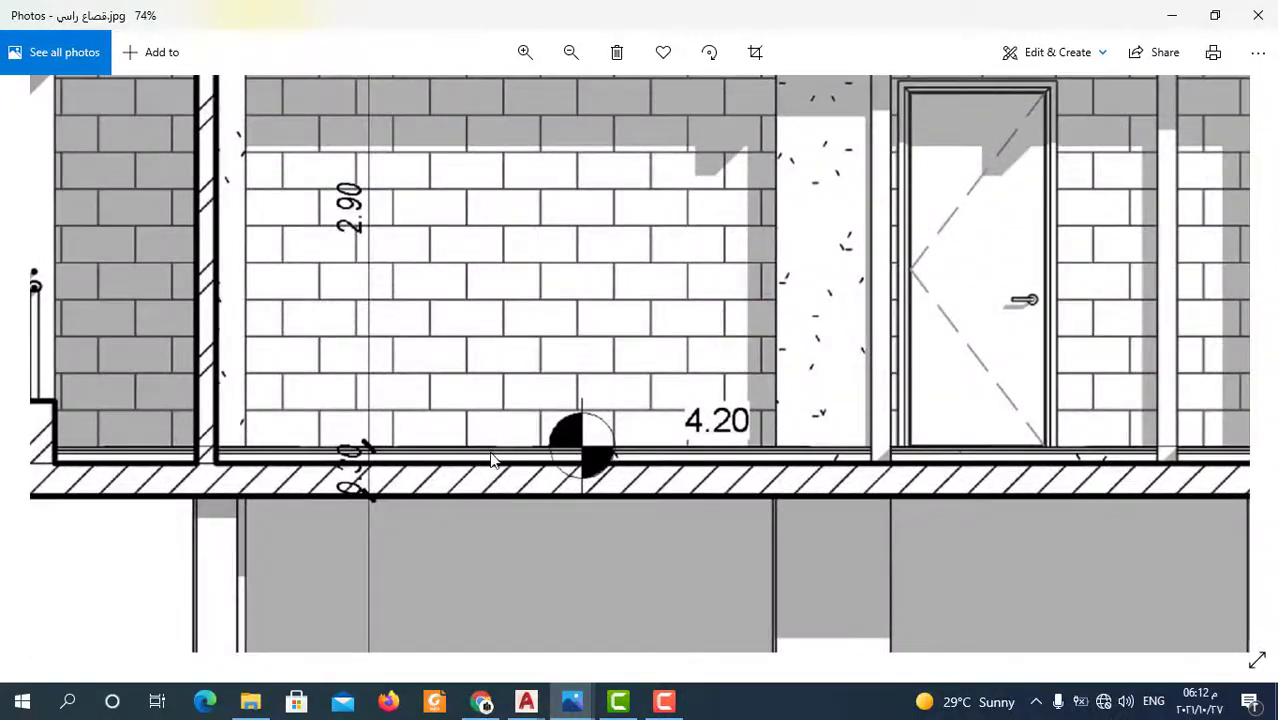
{"action": "scroll", "coordinate": [587, 484], "scroll_direction": "down", "scroll_amount": 1}
{"action": "scroll", "coordinate": [587, 484], "scroll_direction": "down", "scroll_amount": 2}
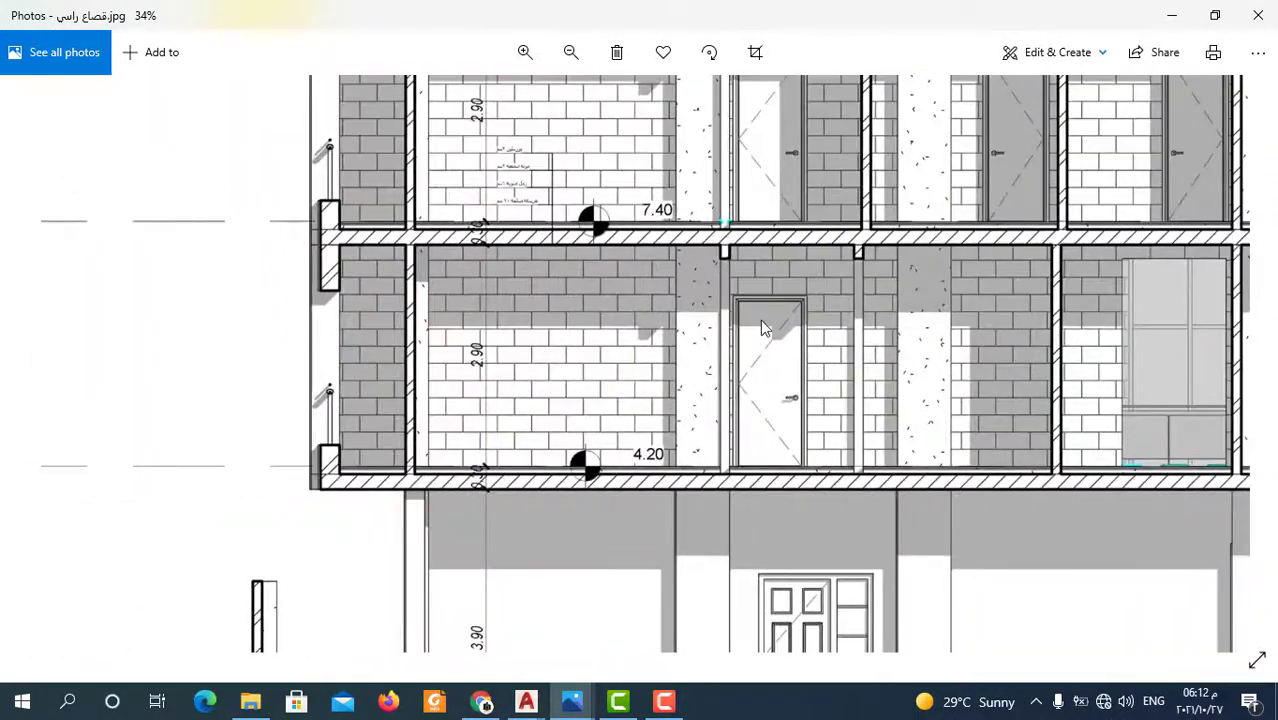
{"action": "scroll", "coordinate": [602, 421], "scroll_direction": "down", "scroll_amount": 1}
{"action": "scroll", "coordinate": [605, 428], "scroll_direction": "down", "scroll_amount": 2}
{"action": "scroll", "coordinate": [614, 440], "scroll_direction": "down", "scroll_amount": 1}
{"action": "scroll", "coordinate": [614, 440], "scroll_direction": "down", "scroll_amount": 1}
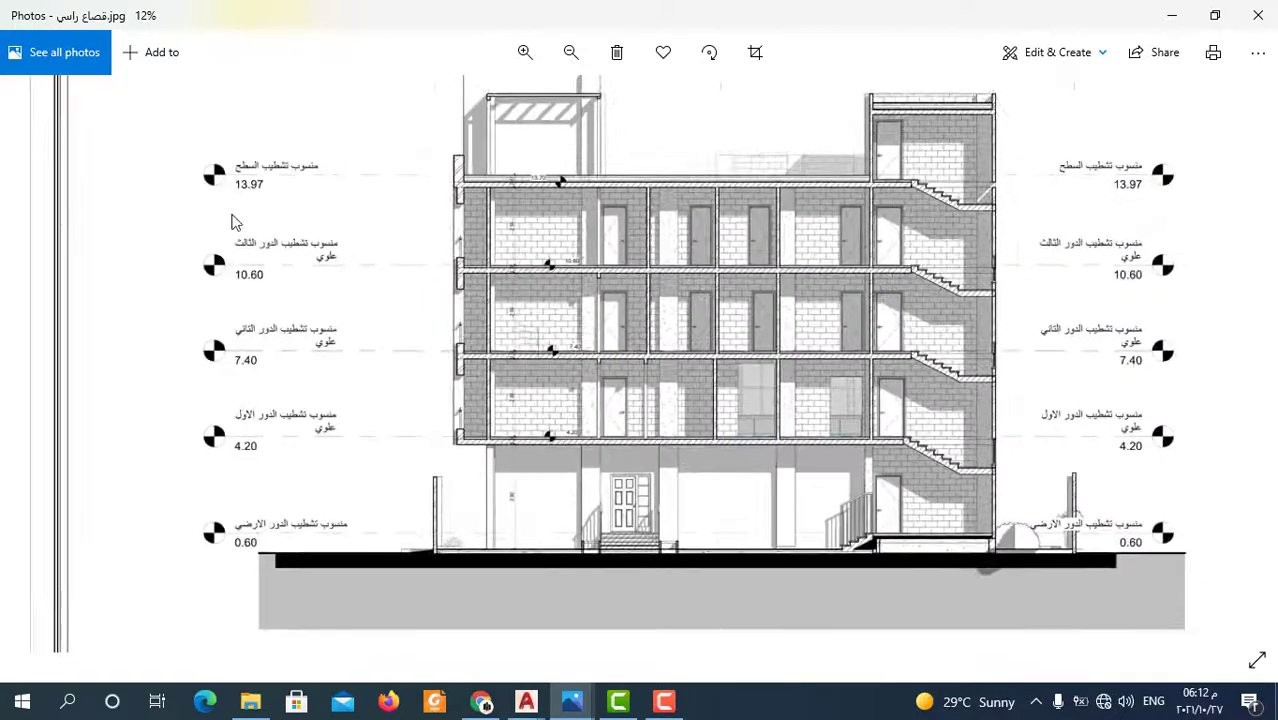
{"action": "scroll", "coordinate": [628, 498], "scroll_direction": "up", "scroll_amount": 1}
{"action": "scroll", "coordinate": [628, 498], "scroll_direction": "down", "scroll_amount": 2}
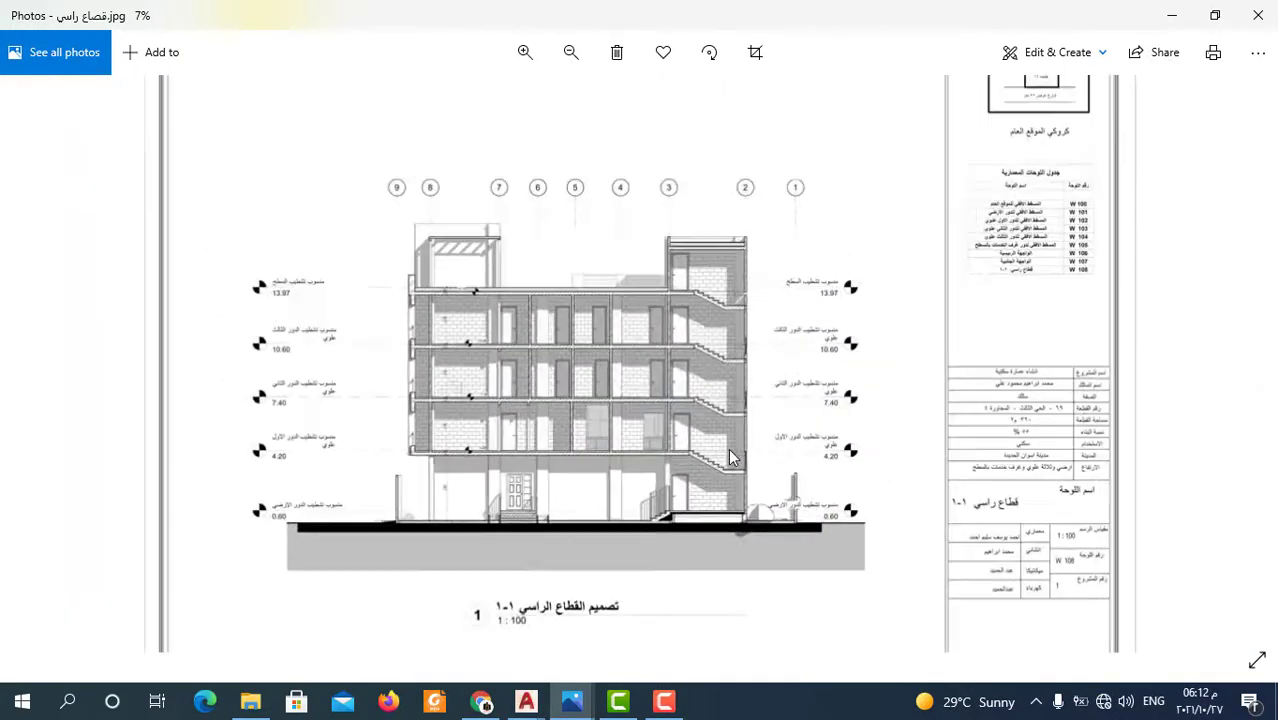
{"action": "scroll", "coordinate": [700, 470], "scroll_direction": "down", "scroll_amount": 1}
- Step back through W 107, W 100, W 105 and W 104 to the W 101 ground-floor plan
{"action": "key", "text": "Left"}
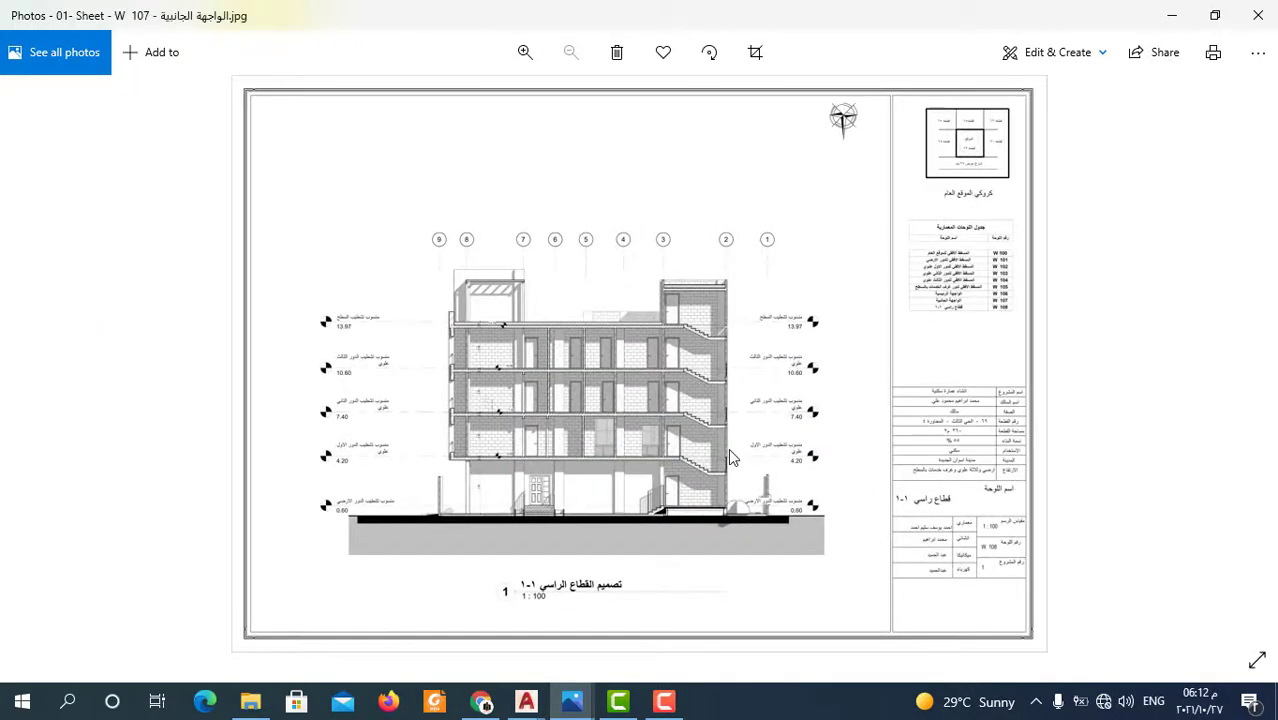
{"action": "key", "text": "Left"}
{"action": "key", "text": "Left"}
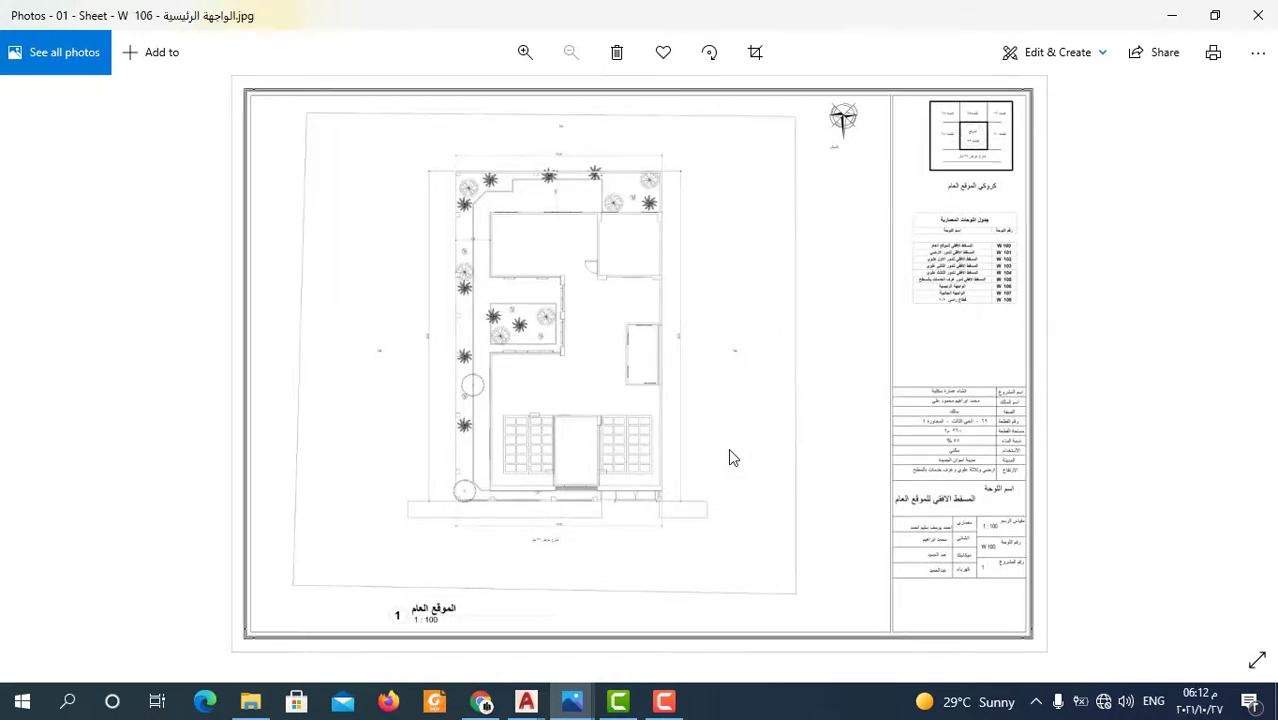
{"action": "key", "text": "Left"}
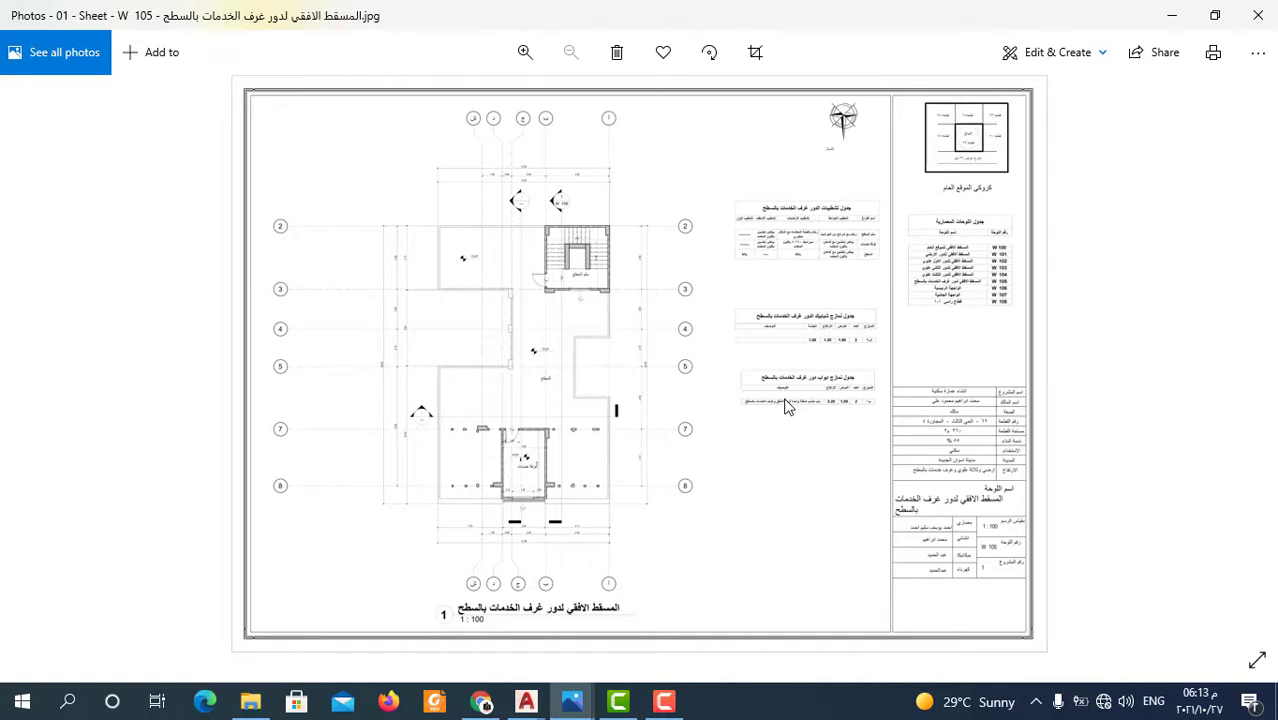
{"action": "key", "text": "Left"}
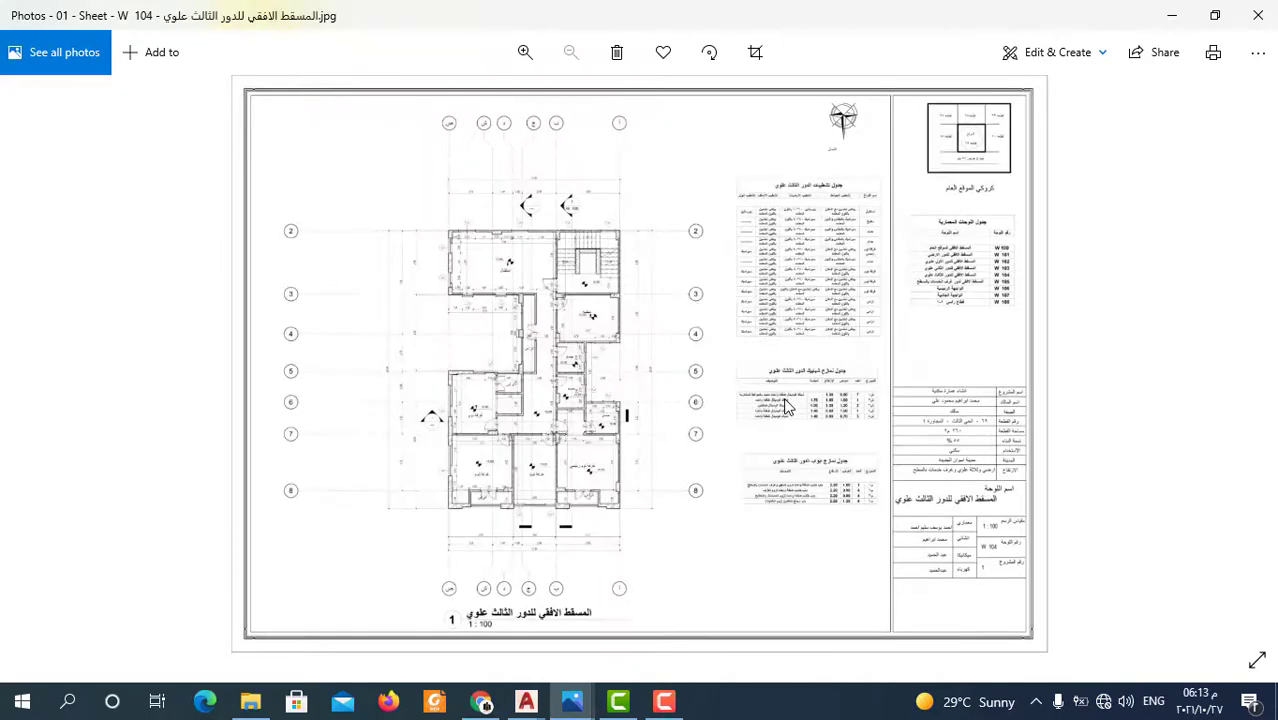
{"action": "key", "text": "Left"}
{"action": "key", "text": "Left"}
{"action": "key", "text": "Left"}
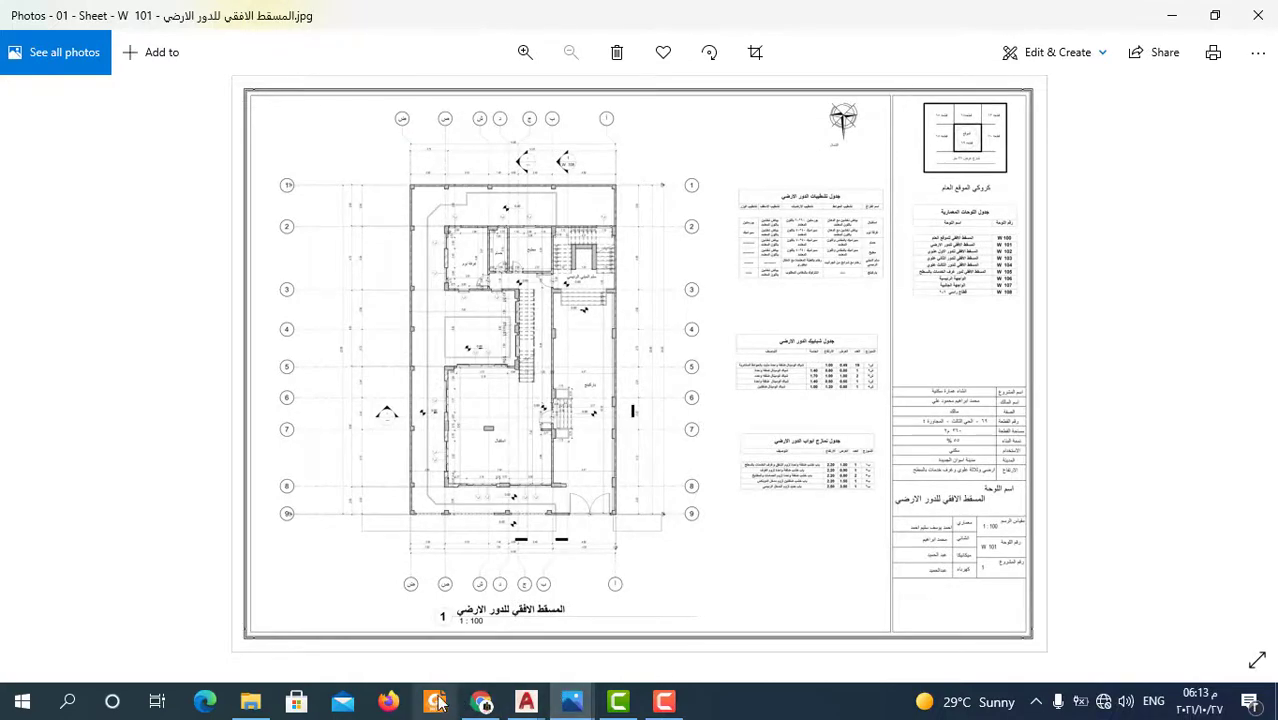
{"action": "left_click", "coordinate": [524, 703]}
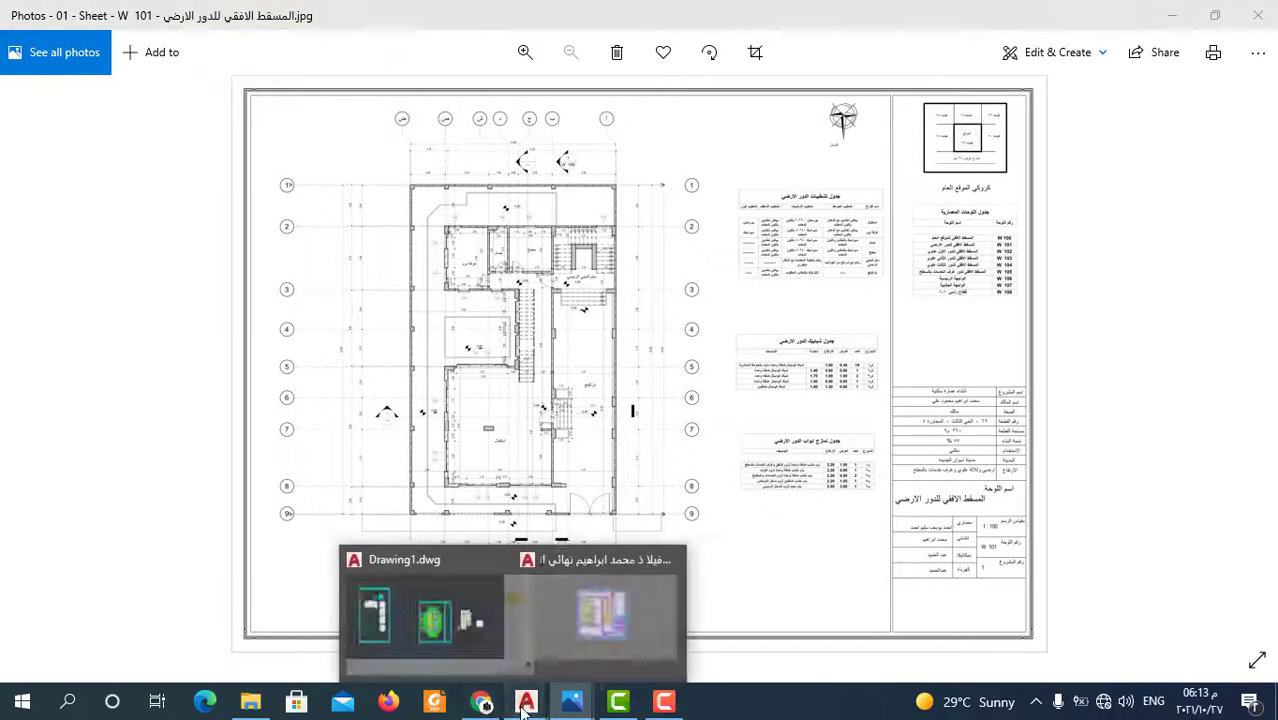
{"action": "left_click", "coordinate": [476, 657]}
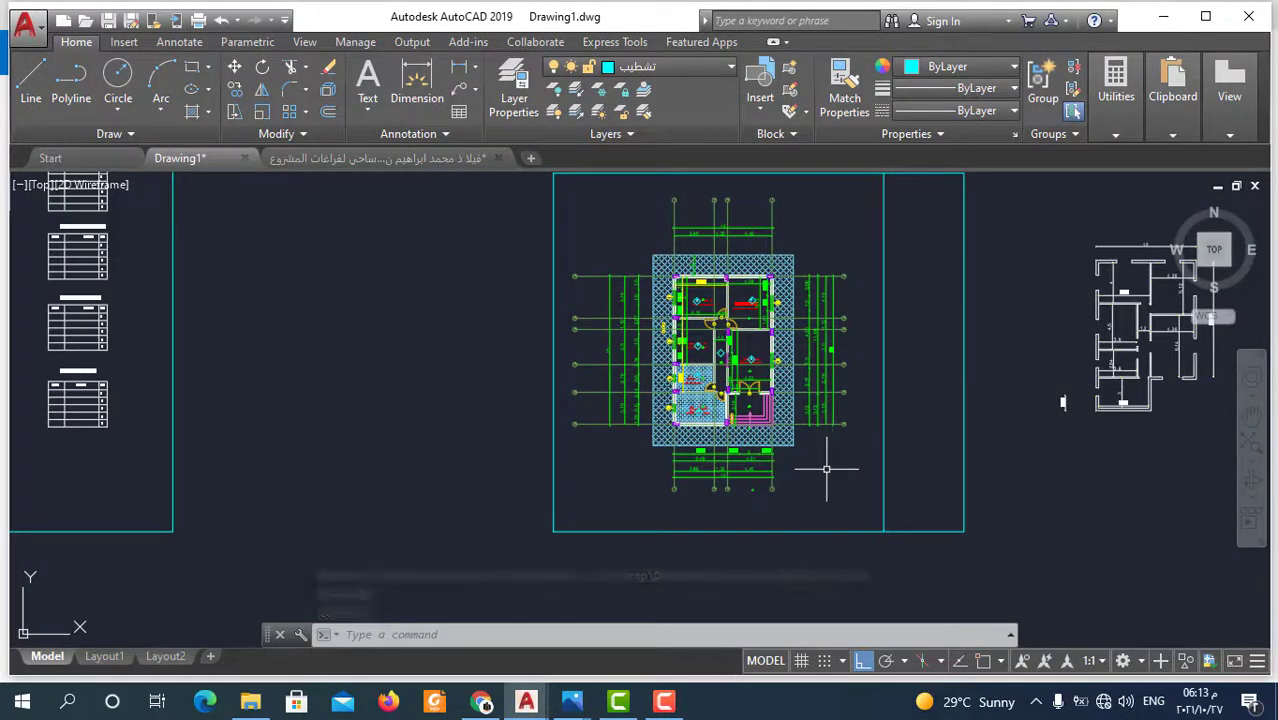
{"action": "scroll", "coordinate": [826, 468], "scroll_direction": "down", "scroll_amount": 3}
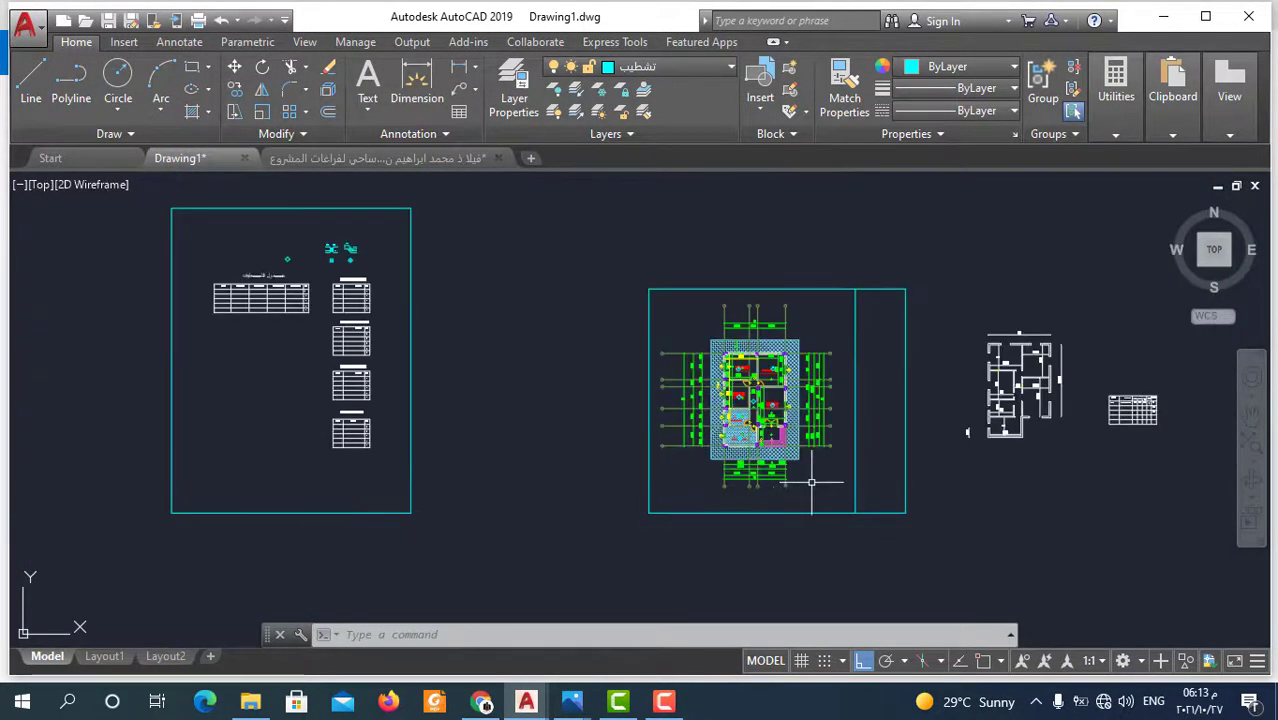
{"action": "scroll", "coordinate": [811, 482], "scroll_direction": "up", "scroll_amount": 5}
{"action": "scroll", "coordinate": [940, 398], "scroll_direction": "down", "scroll_amount": 5}
{"action": "scroll", "coordinate": [940, 398], "scroll_direction": "up", "scroll_amount": 3}
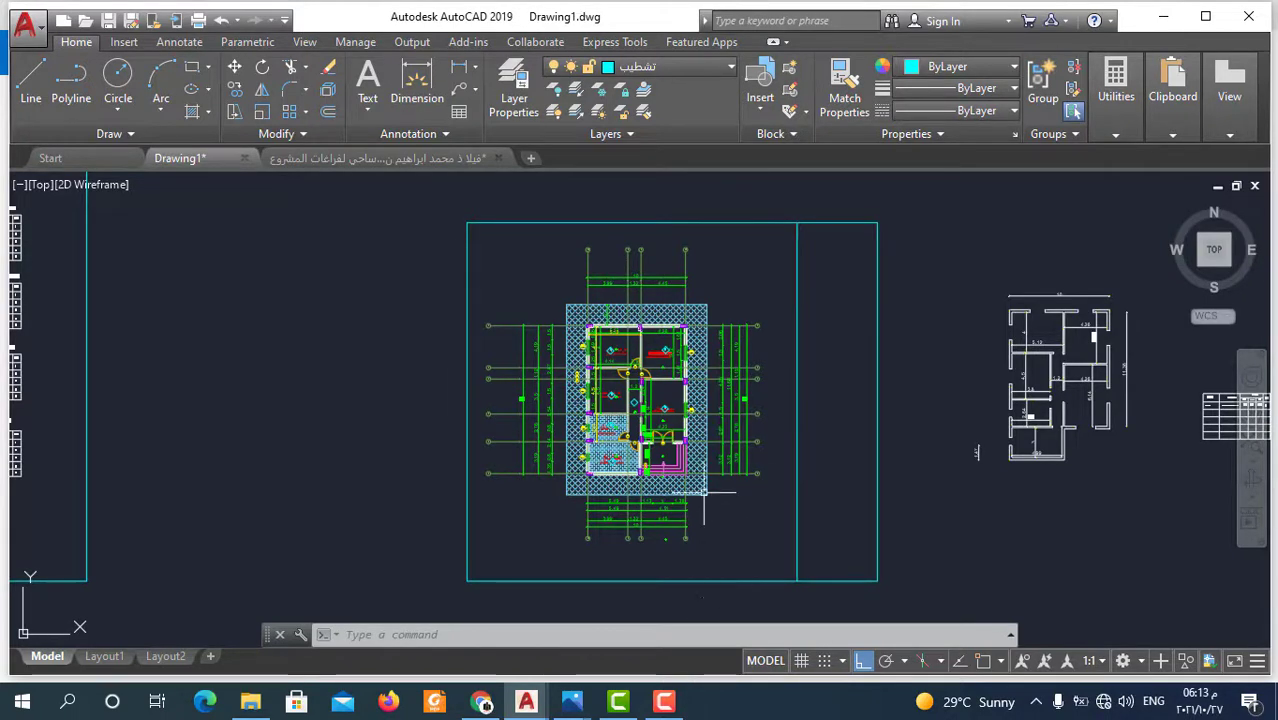
{"action": "scroll", "coordinate": [703, 510], "scroll_direction": "down", "scroll_amount": 2}
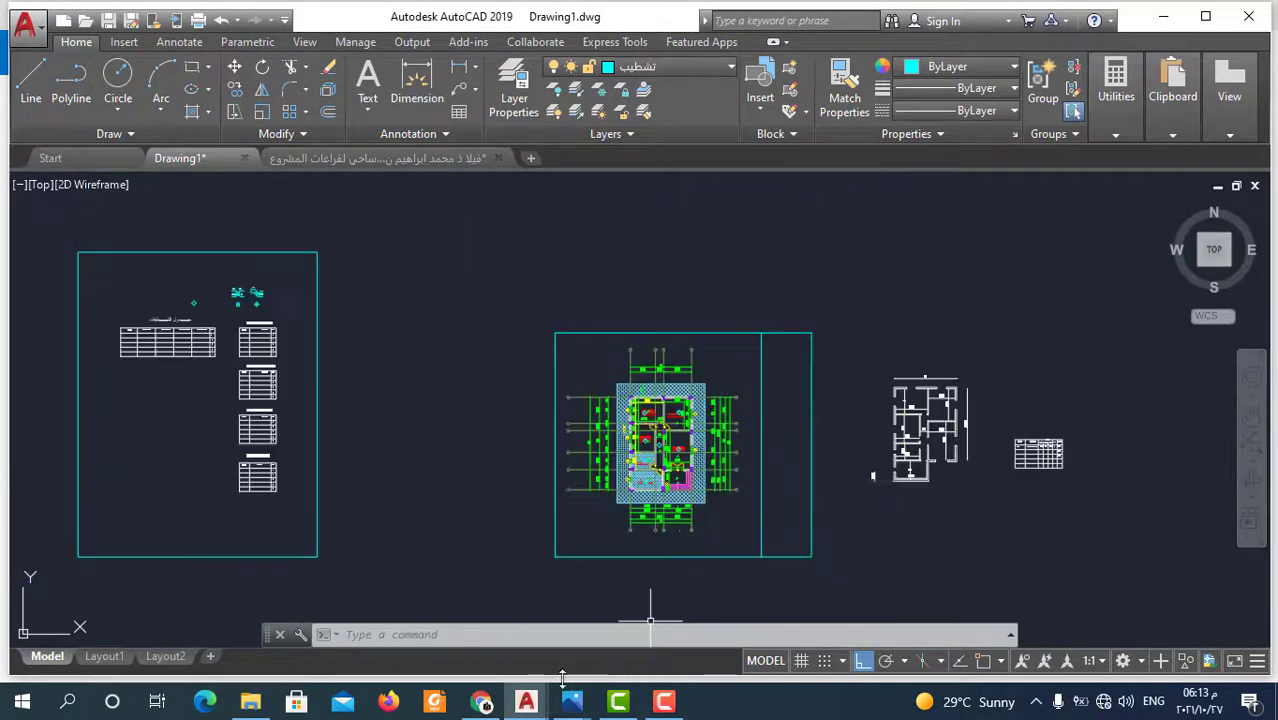
{"action": "left_click", "coordinate": [530, 614]}
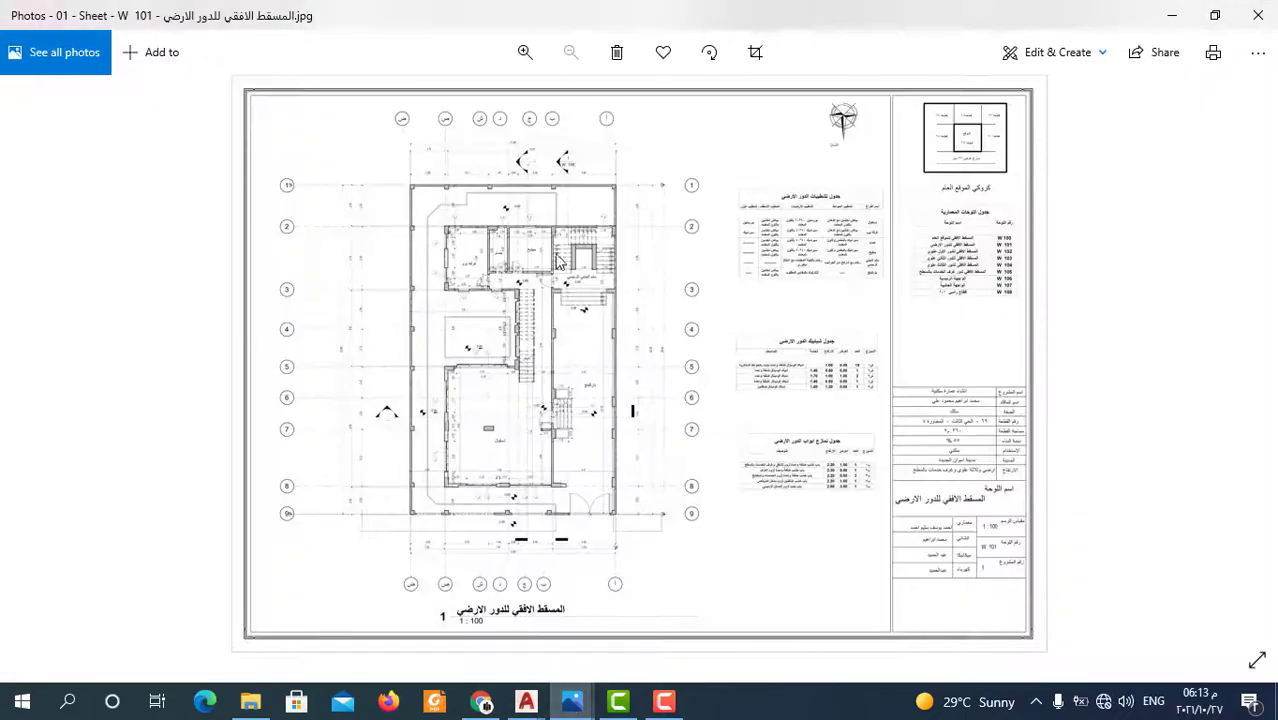